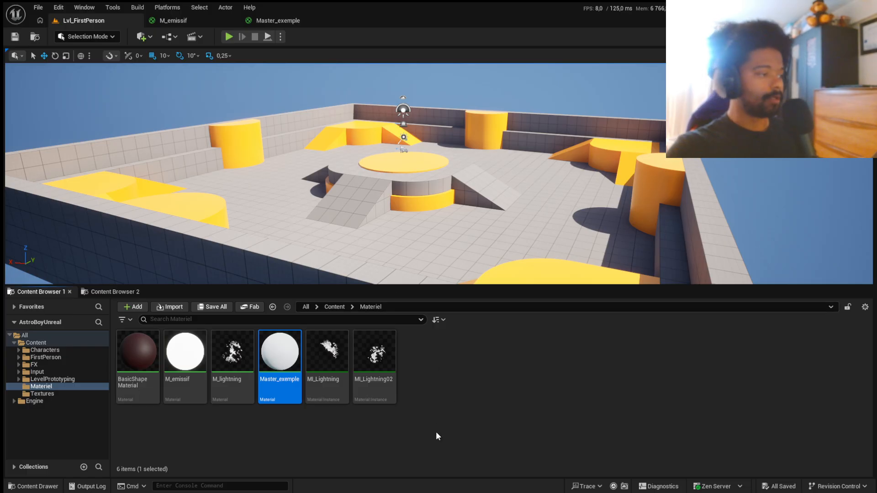
Switch to Material Maker and examine the wood brick material on the 3D preview cube from several angles
mouse_move(573, 492)
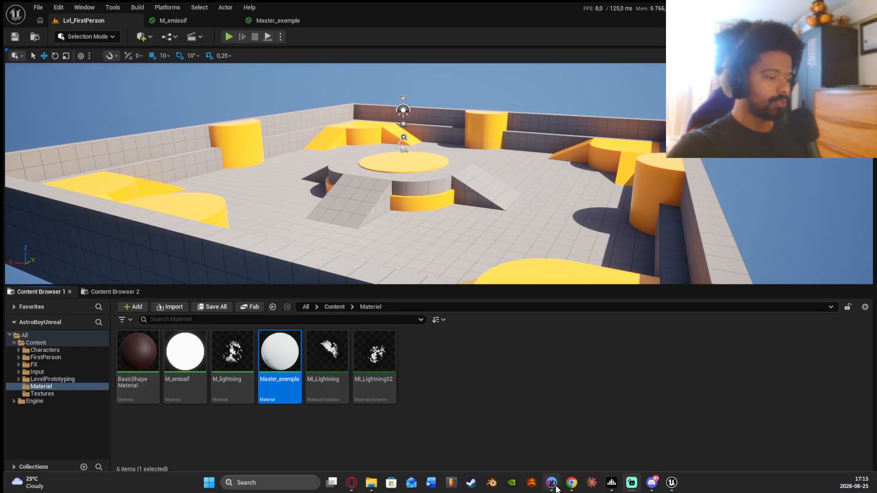
left_click(554, 484)
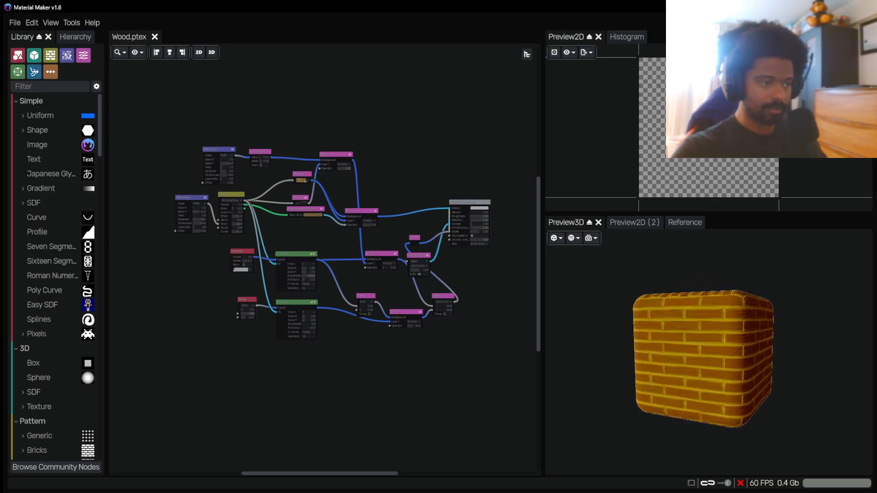
scroll(756, 382, "up", 3)
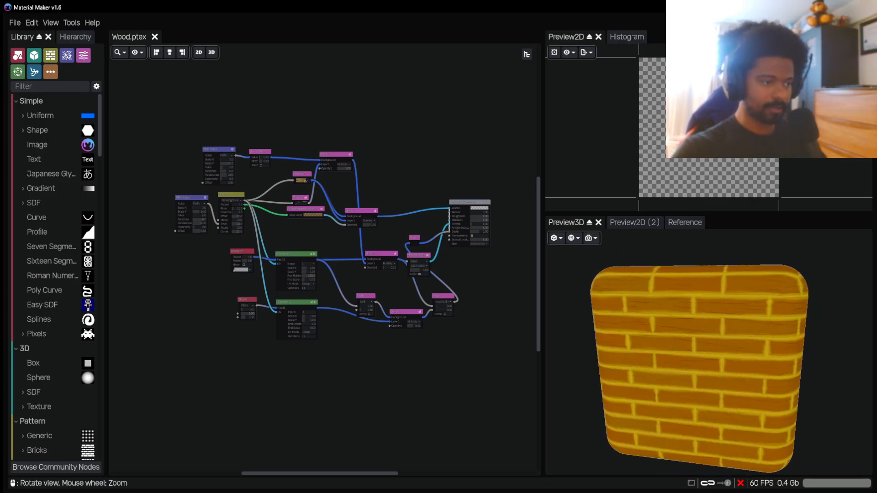
scroll(651, 316, "up", 5)
scroll(742, 320, "down", 5)
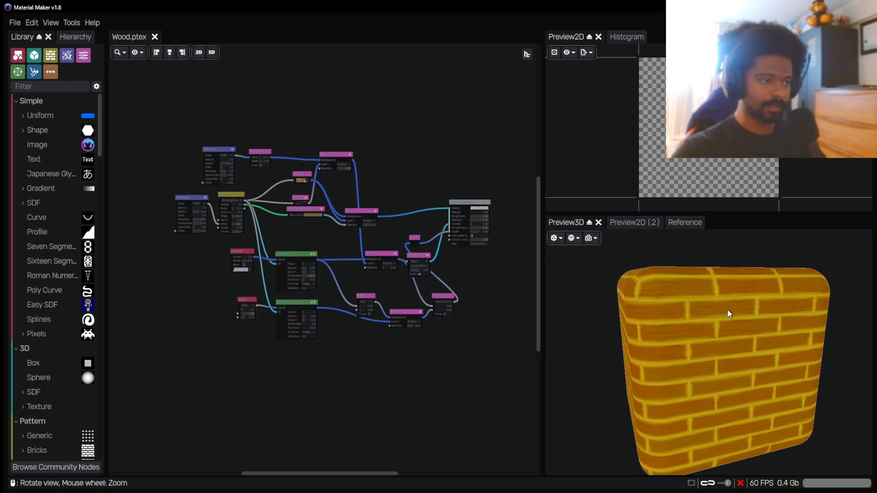
scroll(729, 310, "down", 1)
scroll(201, 184, "up", 4)
scroll(130, 202, "down", 5)
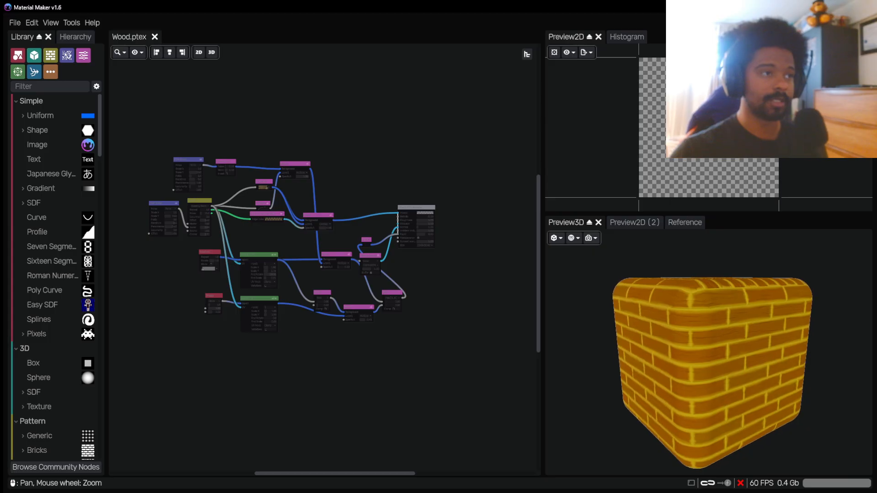
Switch back to Unreal Editor, open the Master_exemple material and examine its colour, metal and roughness parameter nodes
mouse_move(480, 477)
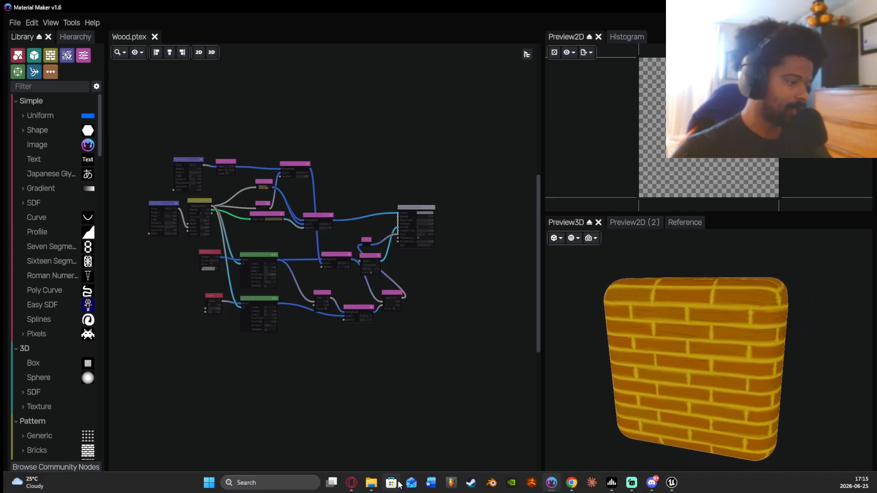
left_click(672, 483)
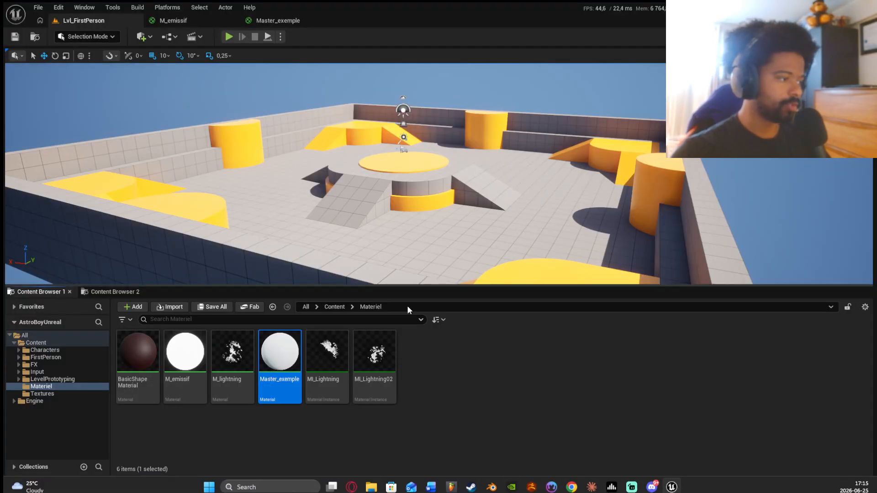
left_click(280, 379)
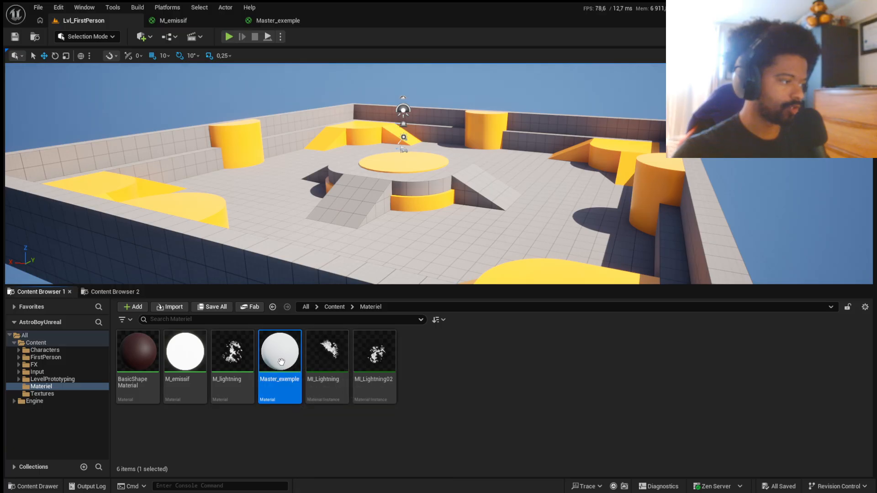
double_click(281, 361)
scroll(425, 231, "up", 6)
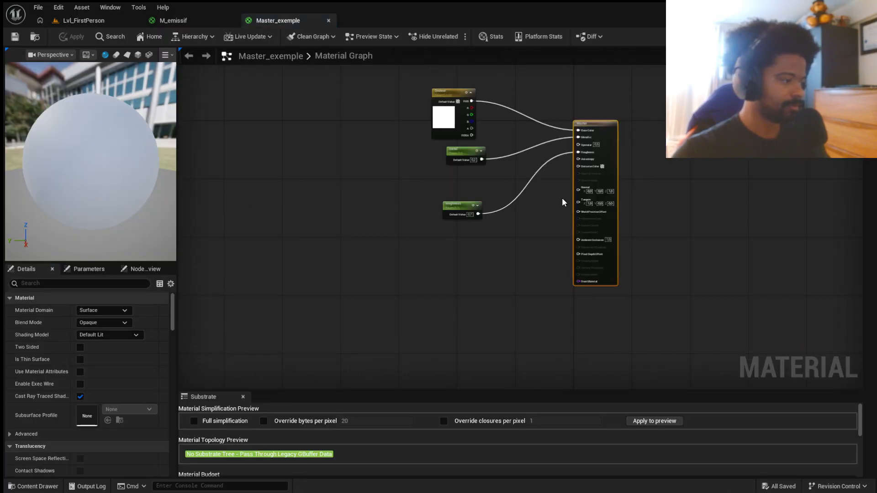
scroll(503, 180, "down", 5)
scroll(451, 190, "up", 8)
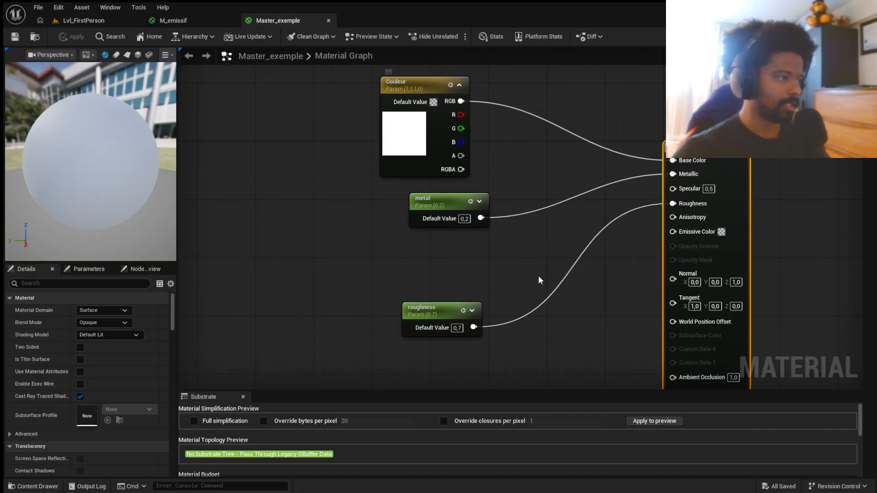
scroll(532, 267, "down", 3)
Move the Couleur parameter node farther away from the metal node in the material graph
left_click_drag(442, 183, 410, 146)
scroll(417, 132, "up", 3)
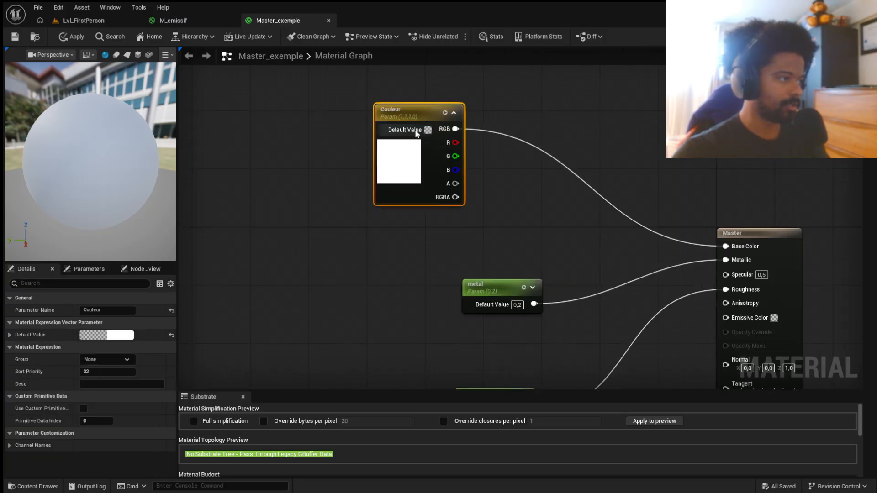
right_click(414, 126)
left_click(644, 111)
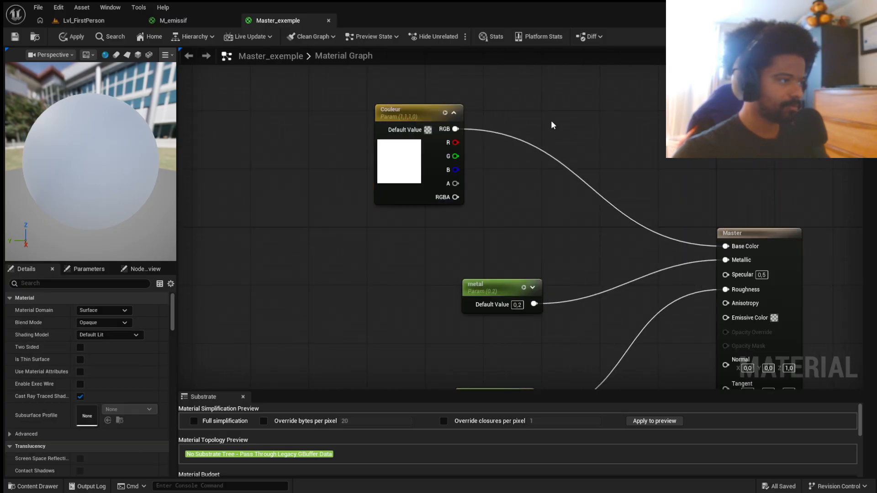
left_click(424, 139)
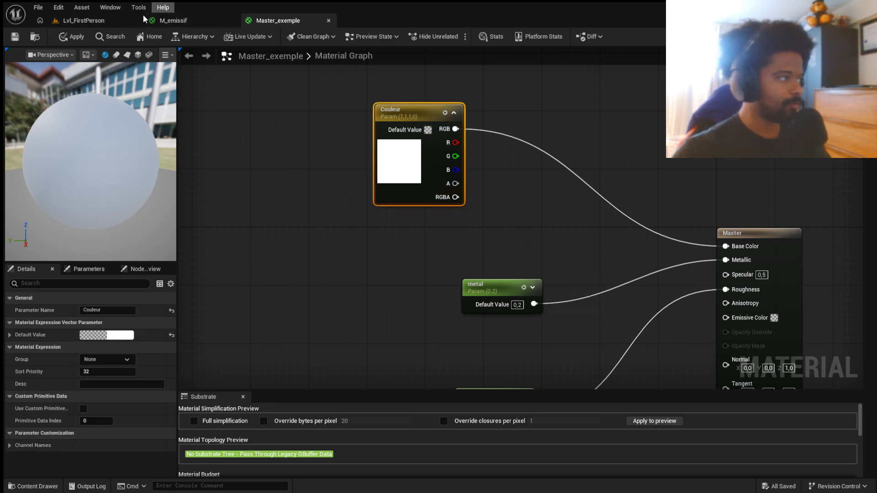
Delete the Master_exemple material from the Materiel folder
left_click(97, 23)
right_click(269, 342)
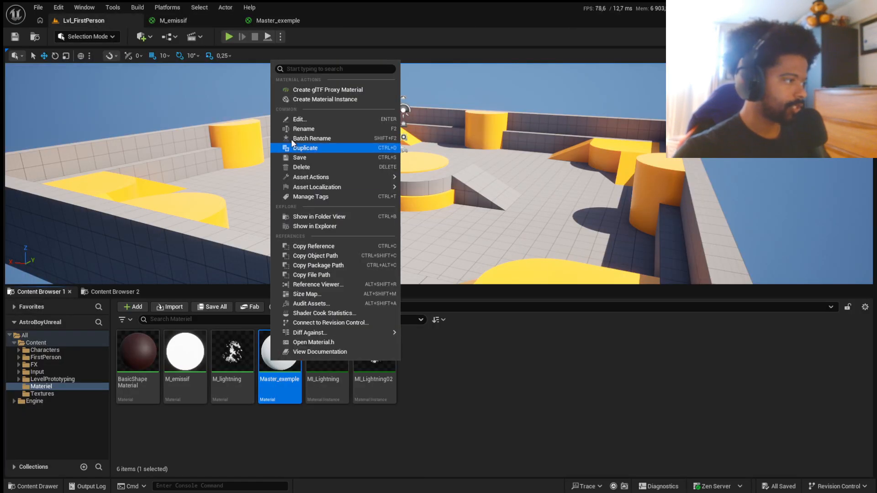
left_click(317, 167)
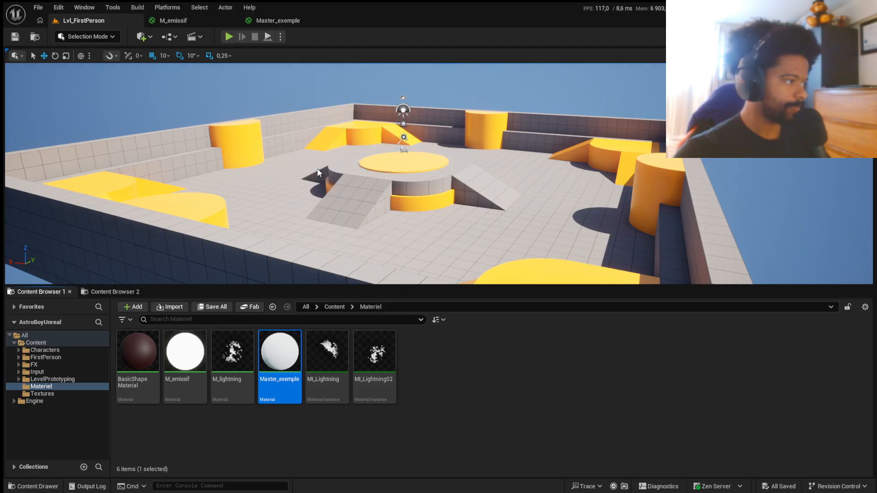
left_click(402, 399)
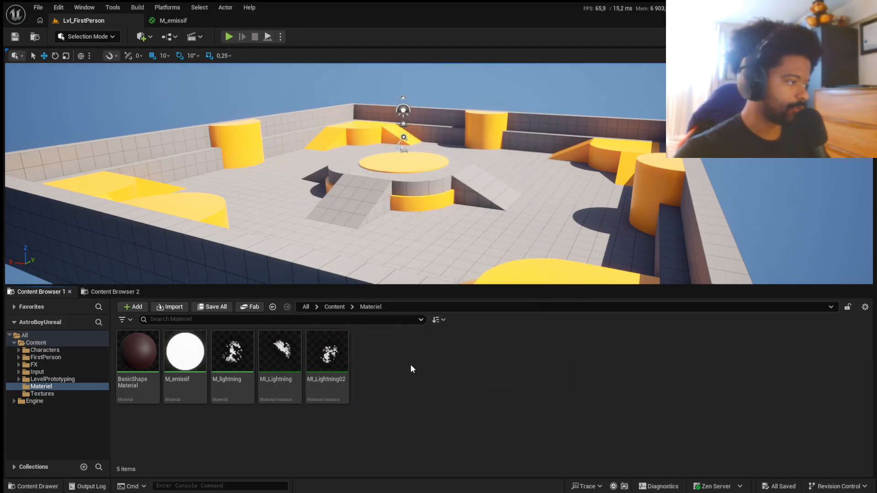
Create a new material named Master_Exemple in the Materiel folder
right_click(398, 394)
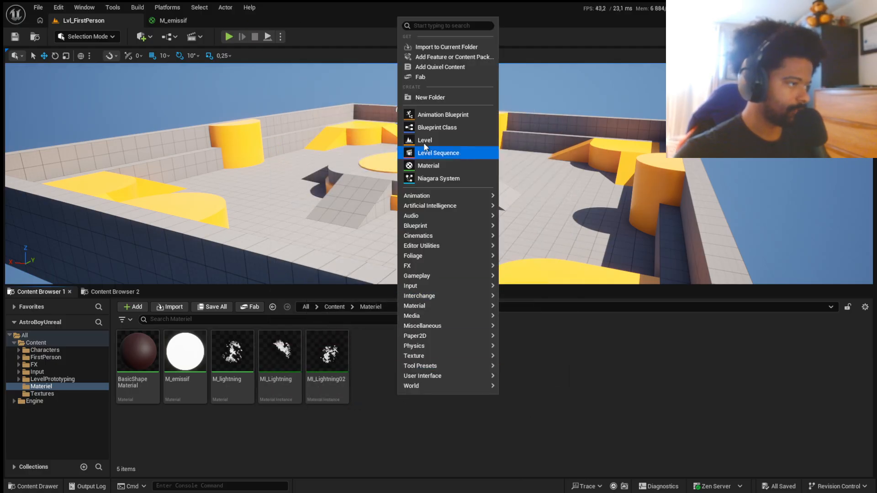
left_click(431, 167)
type("Master_Exemple")
key("Return")
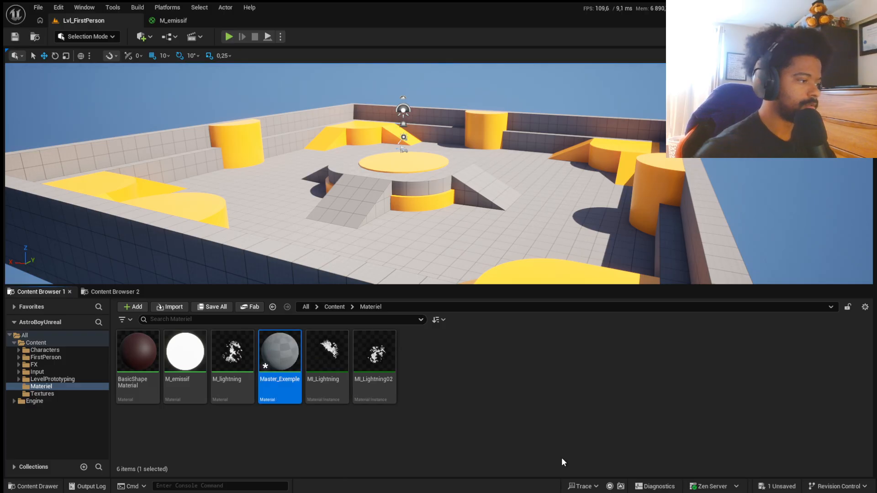
Open Master_Exemple for editing, add a Constant4Vector node and place it to the left of the material's output node
double_click(283, 366)
scroll(602, 247, "down", 3)
scroll(486, 176, "up", 2)
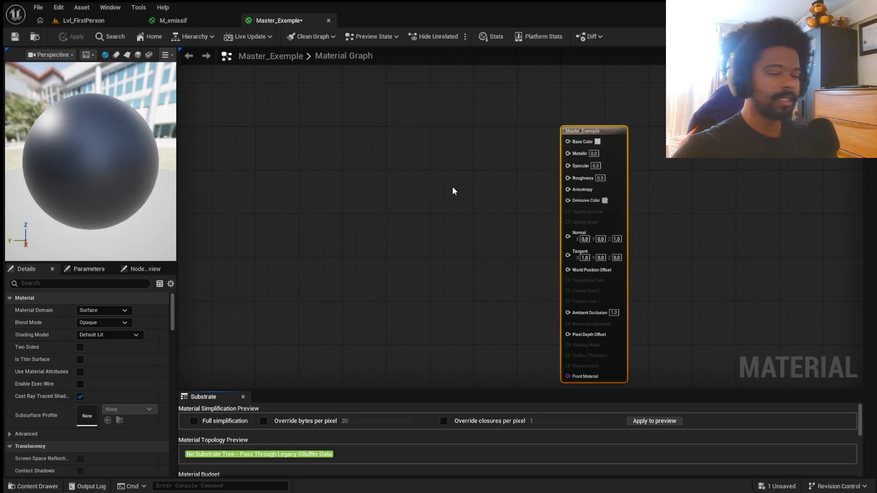
right_click(454, 136)
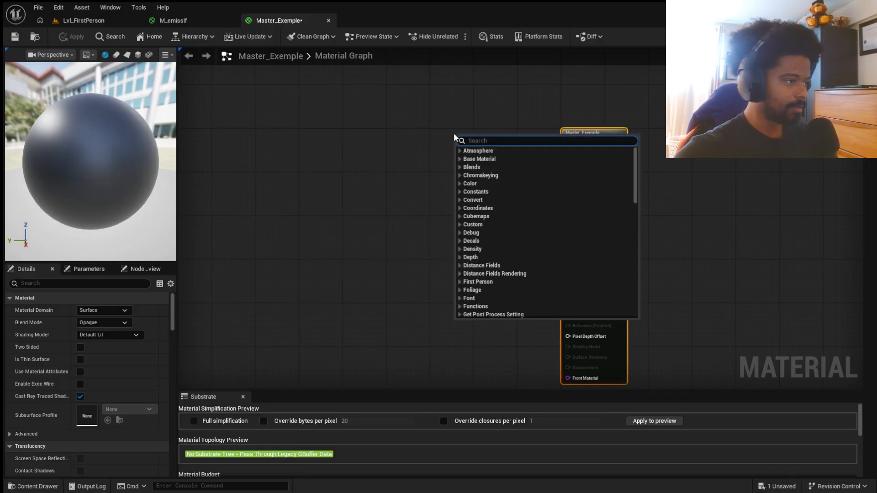
type("constant")
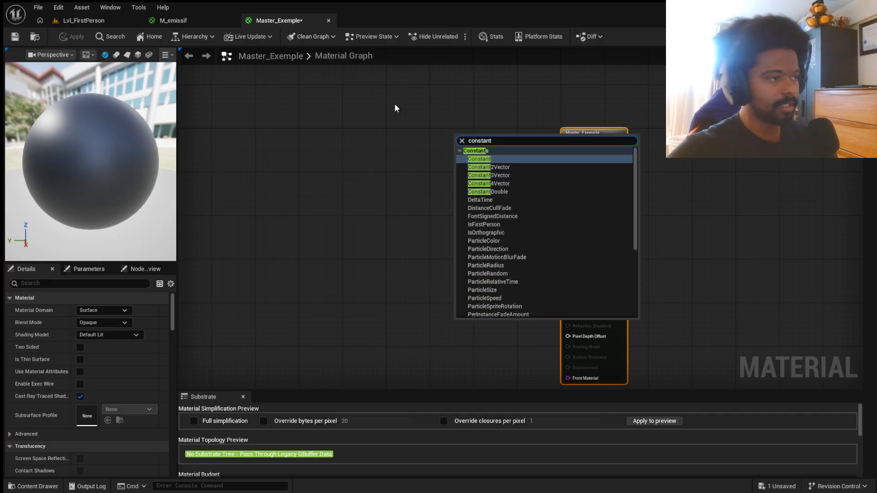
left_click(514, 183)
left_click_drag(483, 183, 449, 180)
scroll(476, 147, "up", 1)
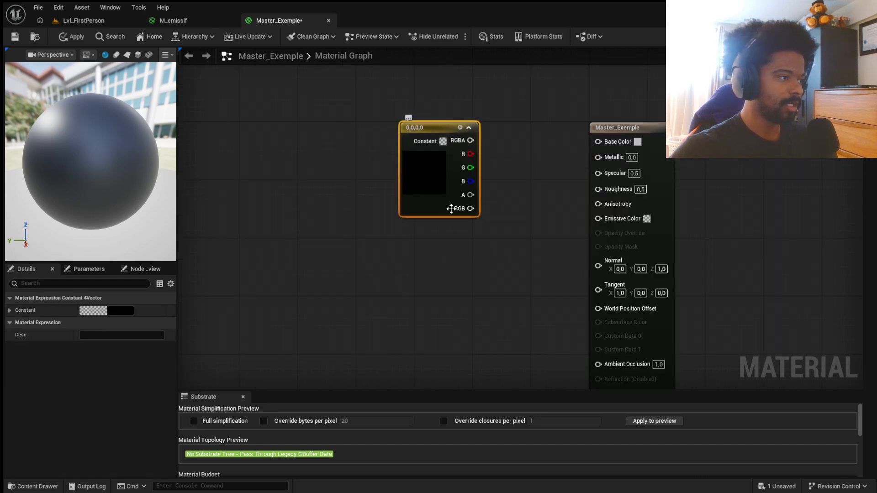
left_click_drag(419, 180, 361, 173)
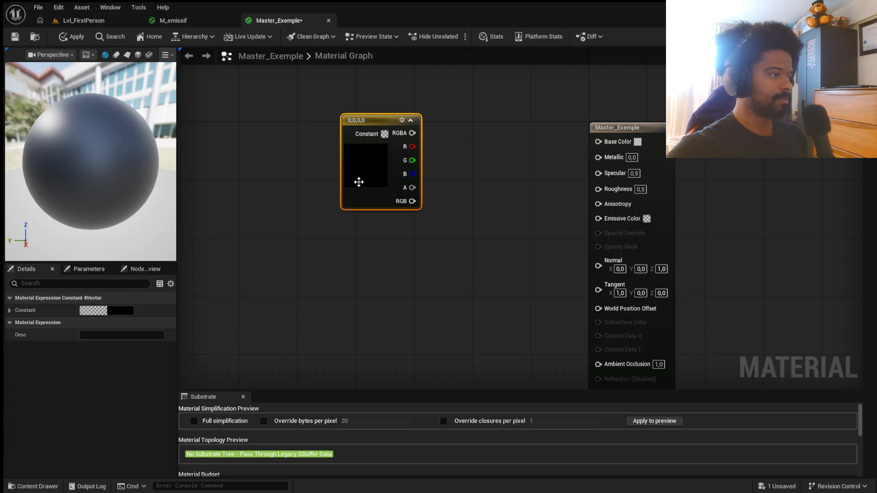
Set the Constant4Vector node's colour to white with RGBA values 1, 1, 1, 0
left_click(120, 310)
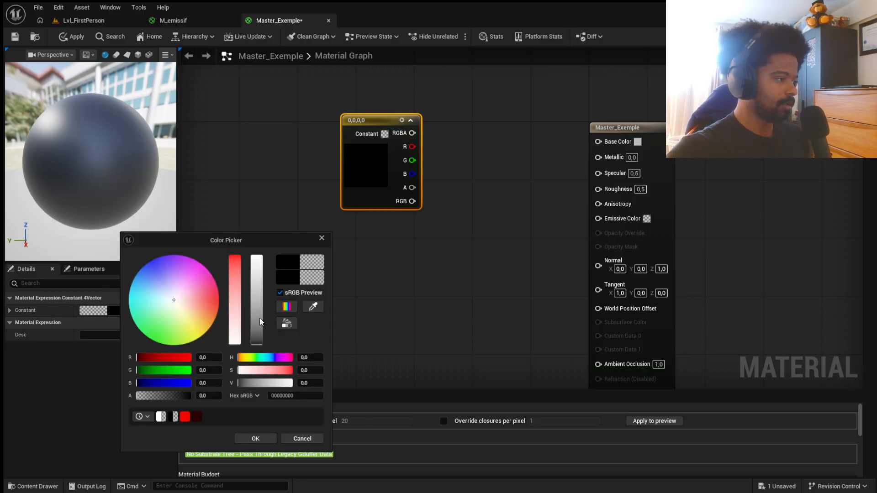
left_click_drag(259, 318, 251, 235)
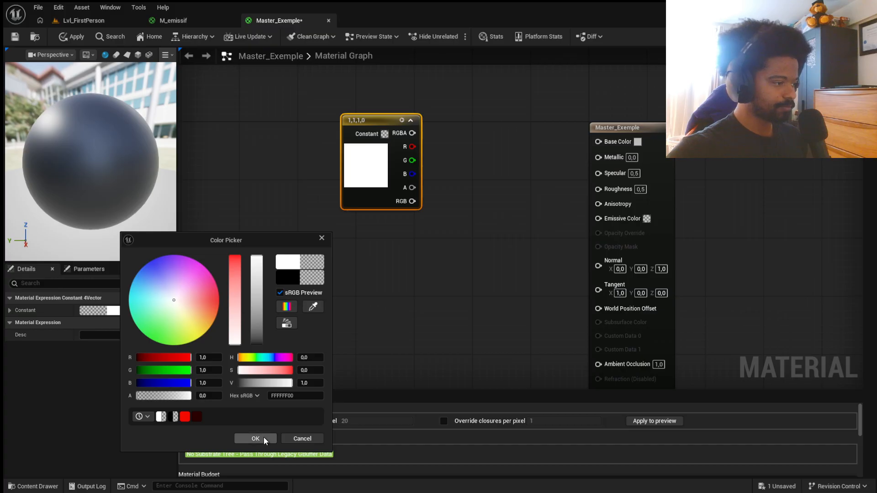
left_click(265, 437)
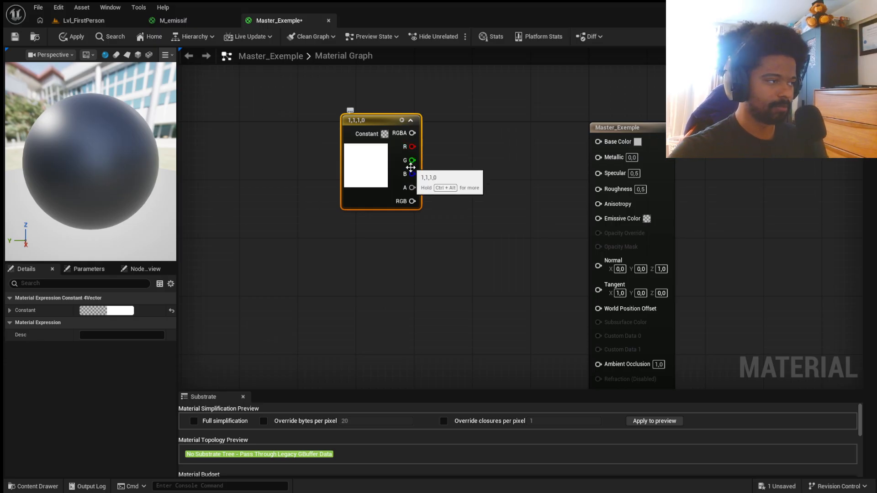
Create a folder named Lightning inside the level project's Content/Textures folder
left_click(95, 21)
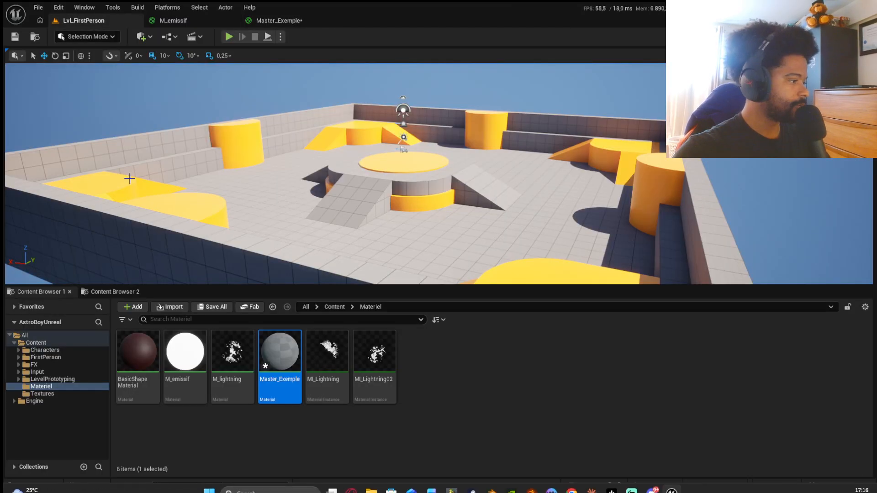
left_click(63, 393)
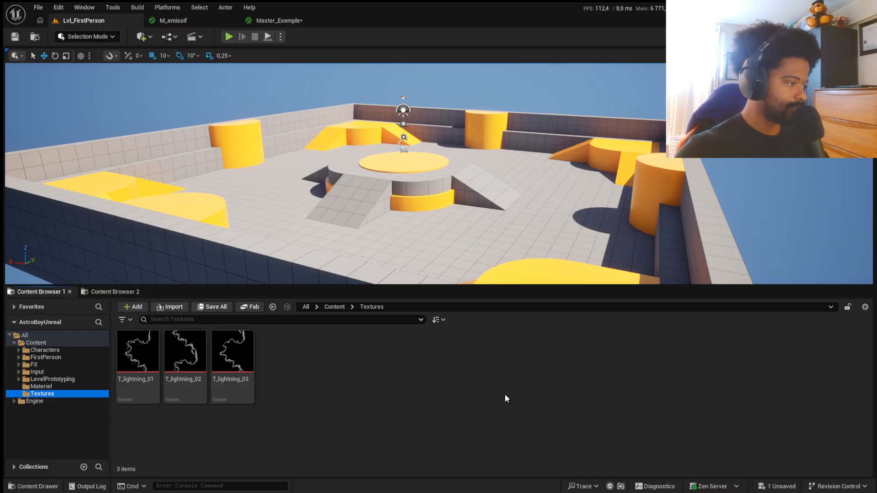
mouse_move(376, 470)
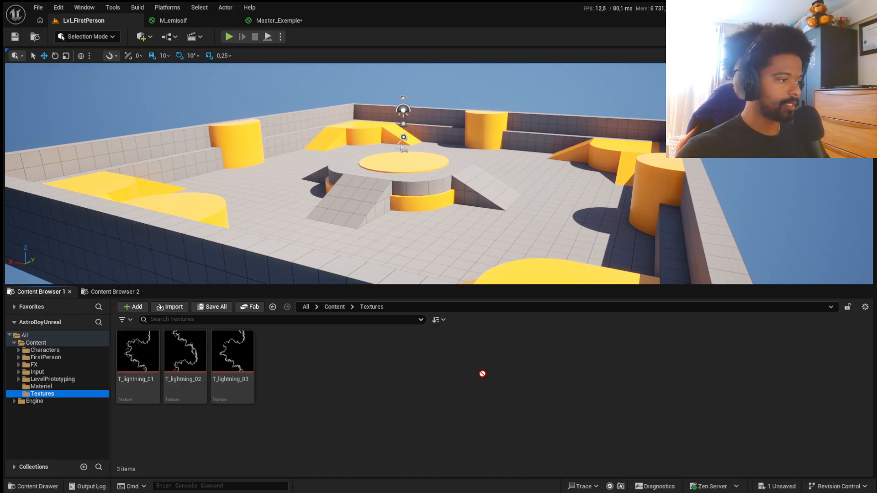
left_click(330, 403)
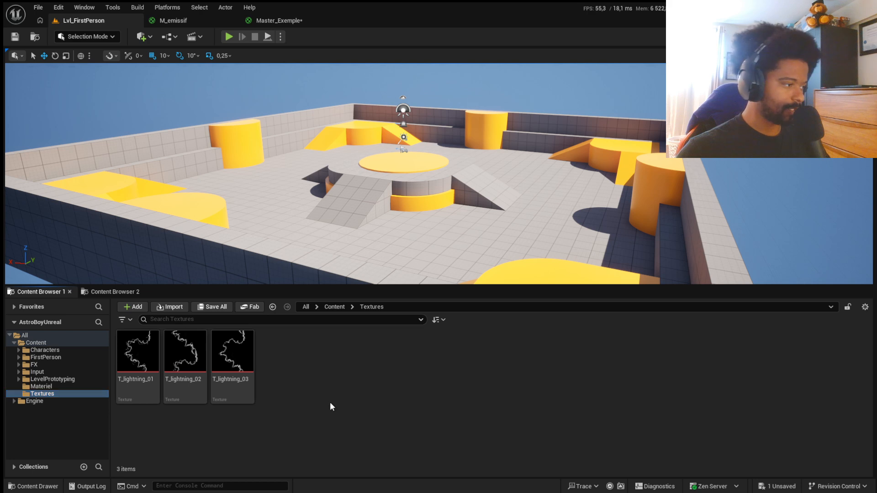
right_click(330, 403)
left_click(374, 106)
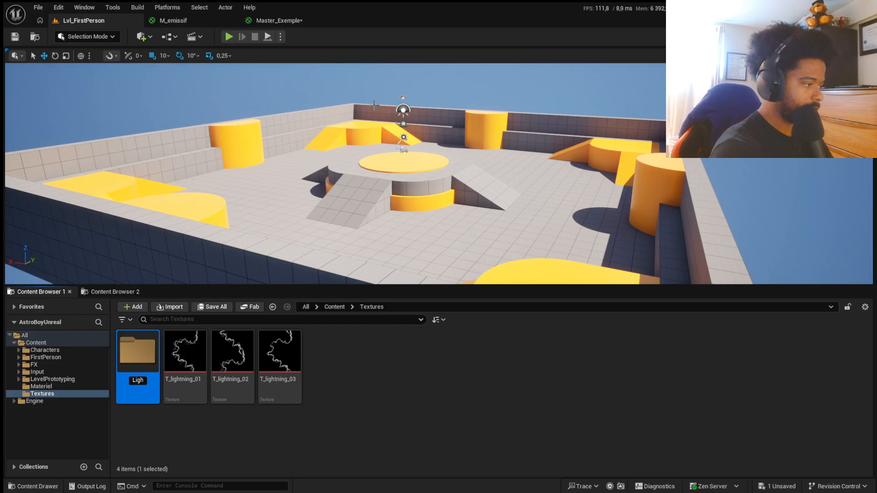
type("Lightning")
key("Return")
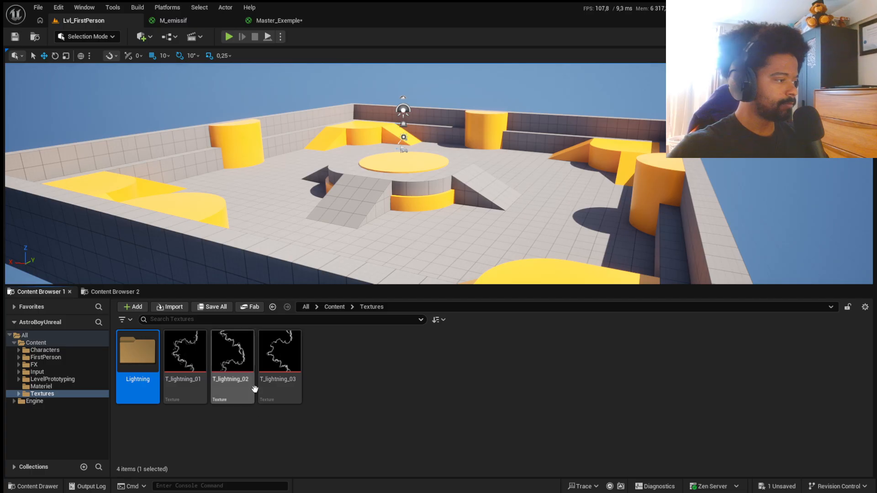
Move the textures T_lightning_01, T_lightning_02 and T_lightning_03 into the Lightning folder
left_click(185, 429)
left_click(274, 383)
left_click(190, 363, "shift")
left_click_drag(186, 354, 139, 359)
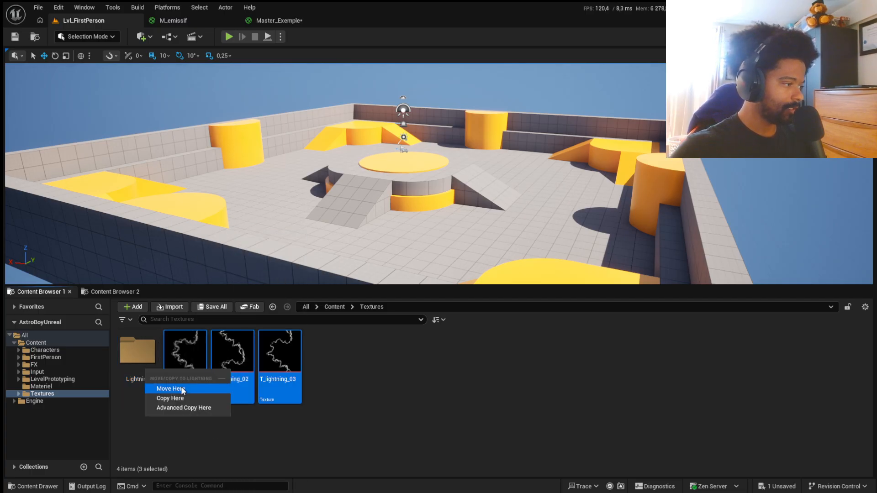
left_click(170, 388)
Create a folder named Woodstylized01 inside the Content/Textures folder
right_click(354, 380)
mouse_move(354, 379)
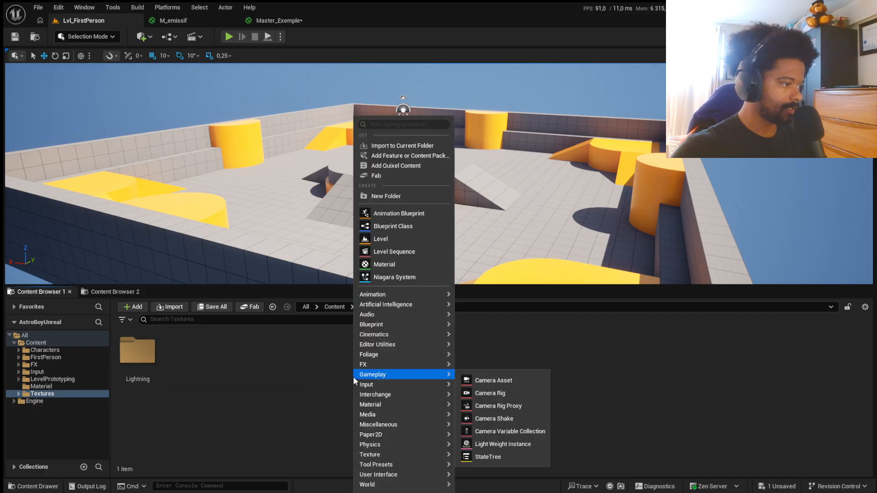
left_click(407, 196)
type("Woo")
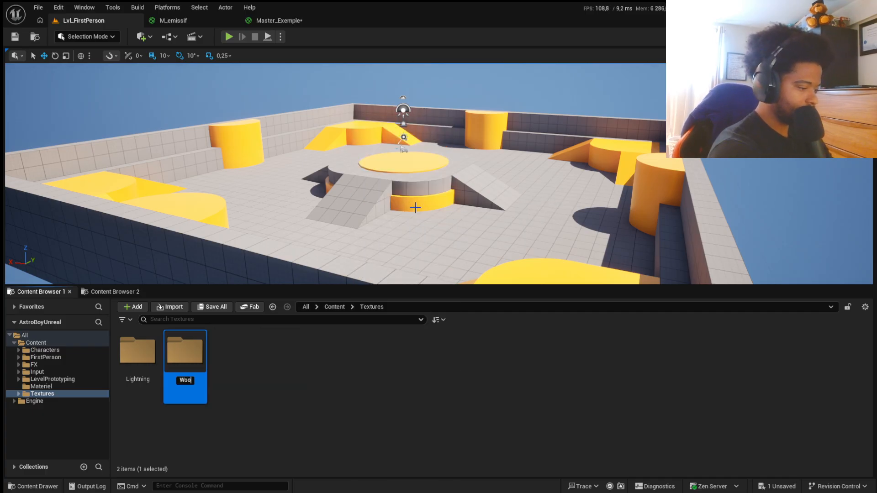
type("dstylize")
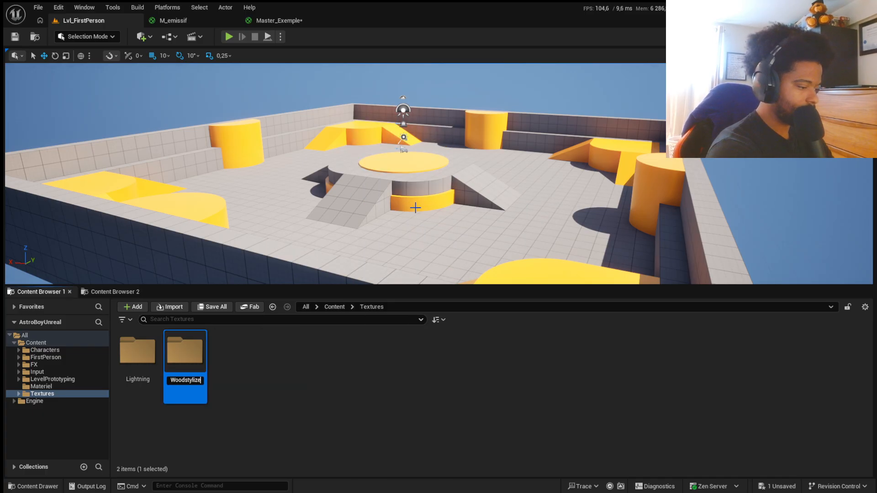
type("d01")
key("Return")
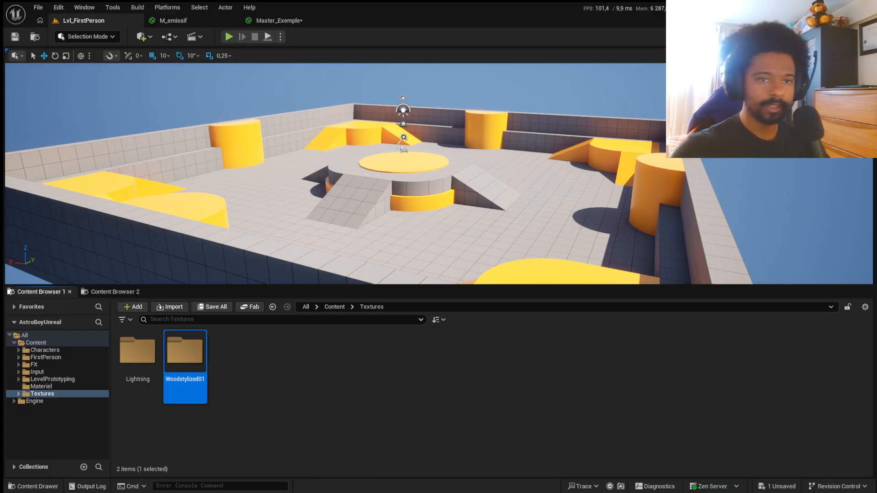
Import stylizedwood01_albedo, stylizedwood01_height and stylizedwood01_normal into the Woodstylized01 folder and accept the normal map settings
double_click(184, 361)
left_click_drag(513, 412, 512, 412)
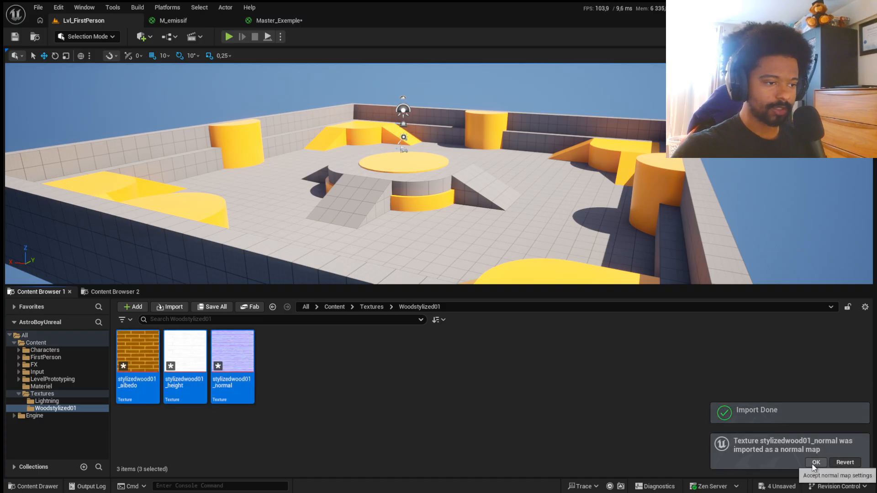
left_click(816, 463)
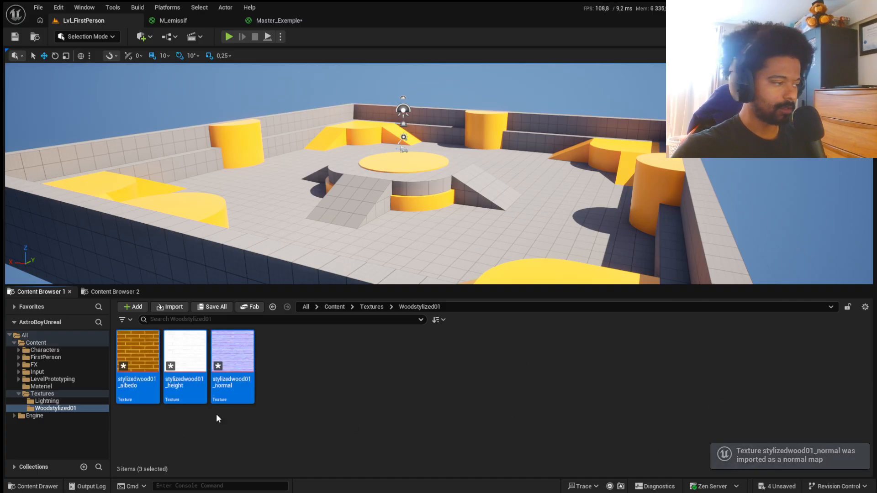
Open the imported albedo, height and normal textures one after another to inspect them, and return to the level
left_click(127, 368)
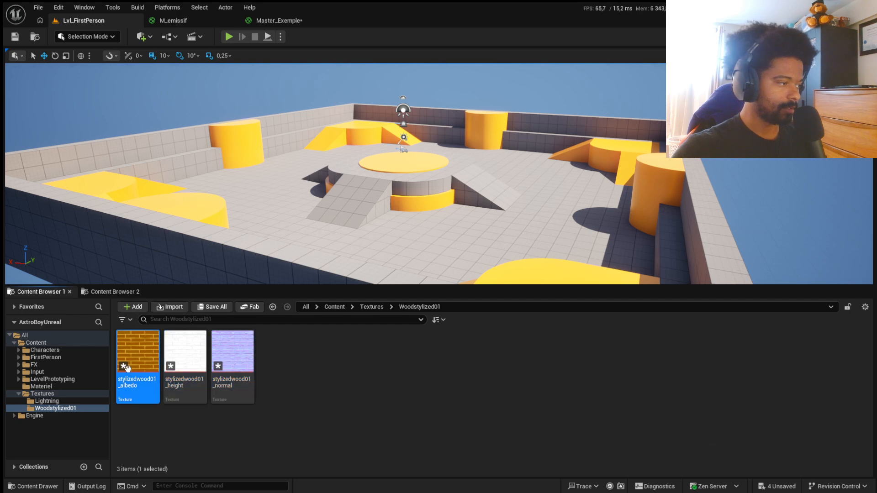
left_click_drag(876, 41, 469, 20)
left_click(100, 20)
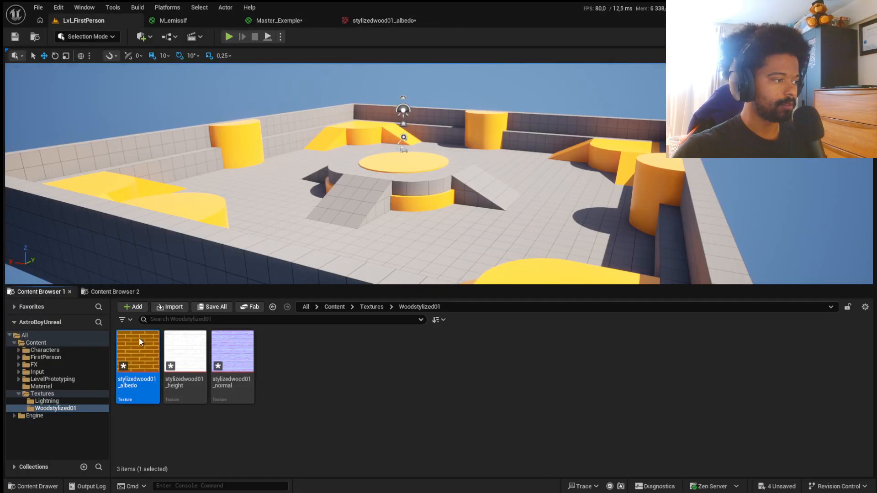
double_click(185, 377)
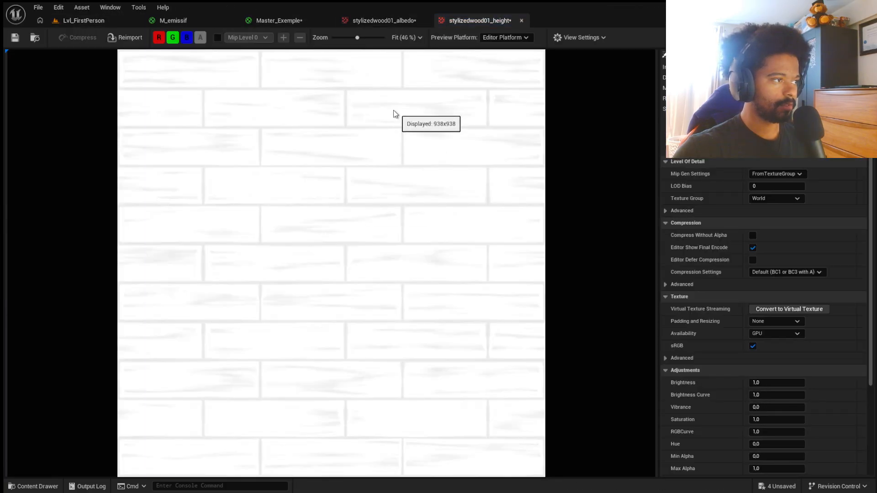
left_click(85, 20)
double_click(227, 381)
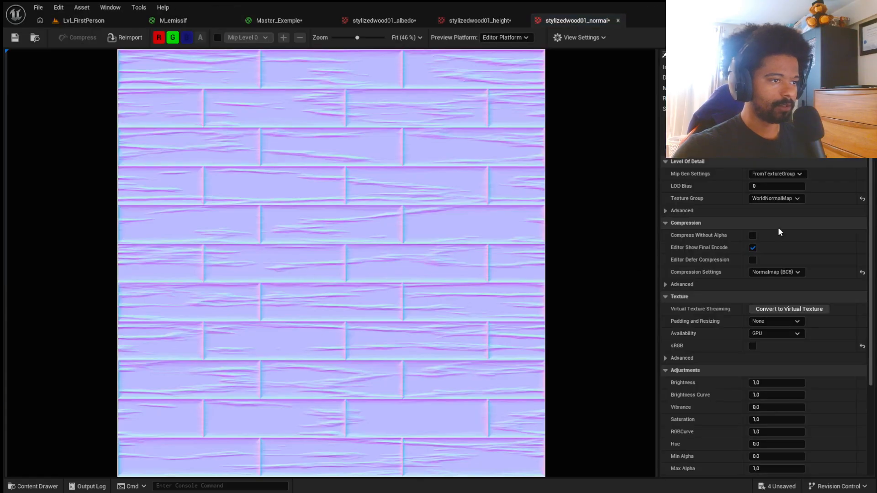
left_click(111, 20)
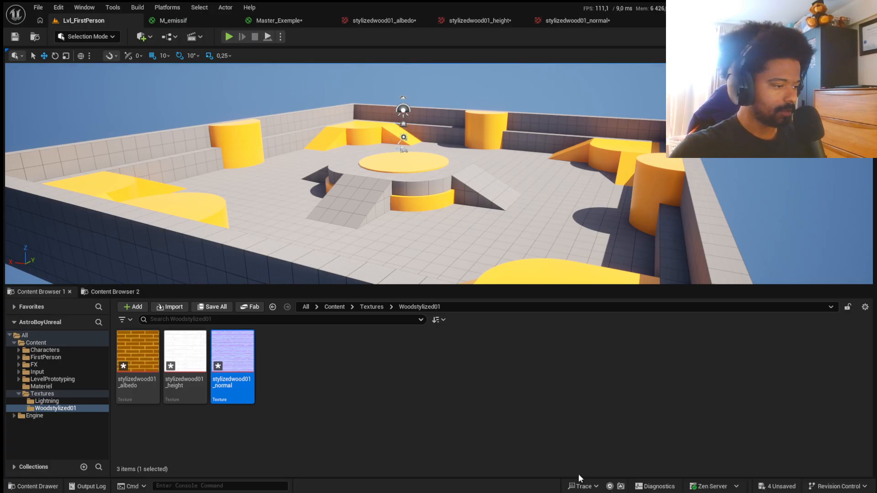
Switch to Material Maker, review the export targets available for the Wood material, and return to Unreal Editor
left_click(549, 483)
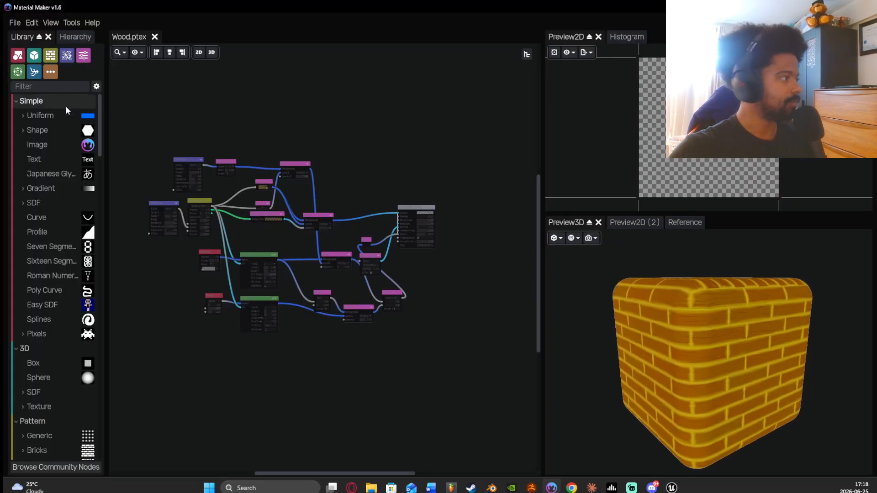
left_click(8, 23)
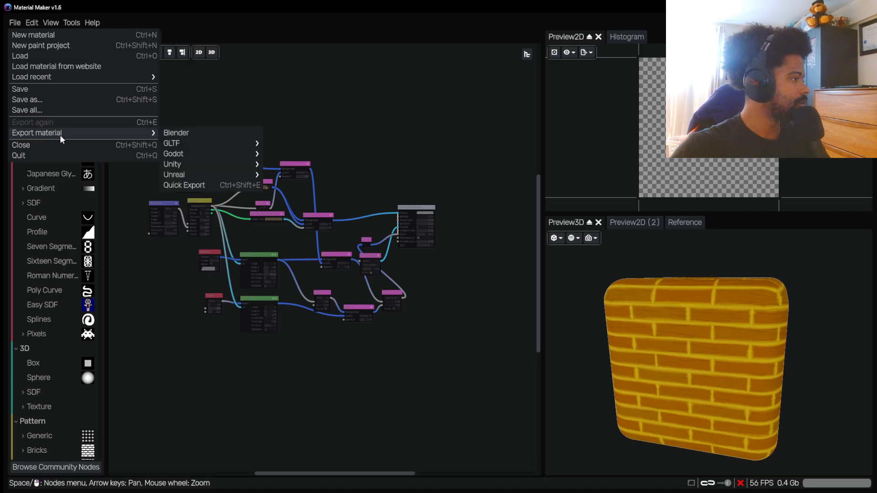
mouse_move(115, 133)
mouse_move(228, 172)
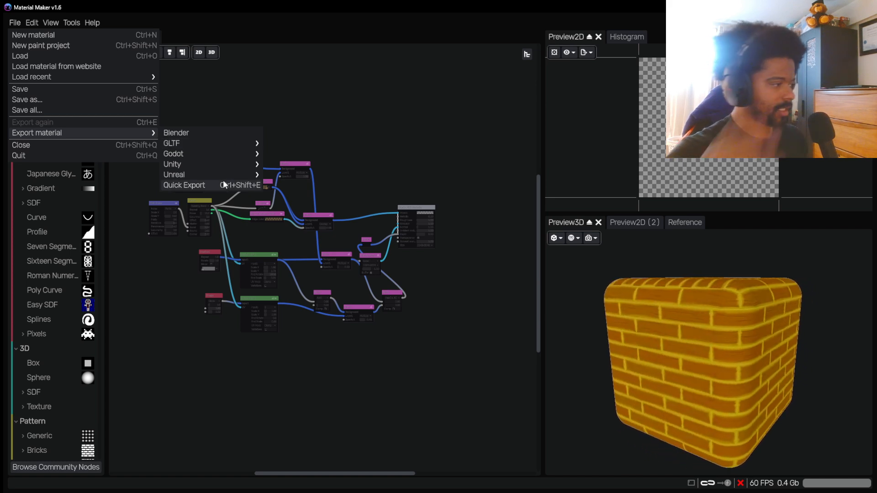
mouse_move(117, 132)
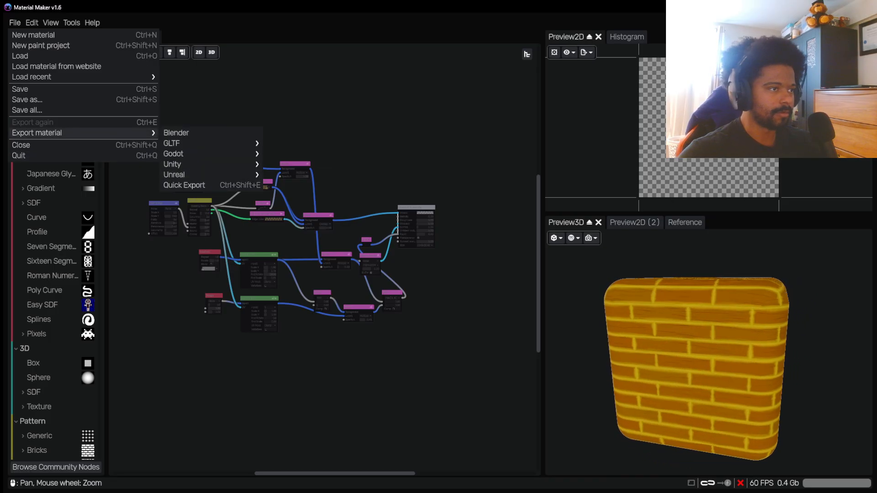
key("Escape")
key("alt+Tab")
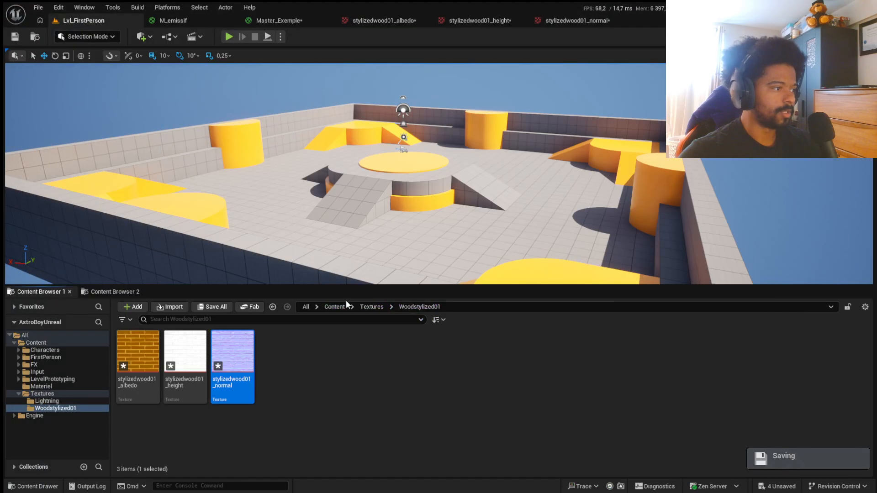
Look through the Materiel and Textures folders and return to the Master_Exemple material graph
left_click(64, 386)
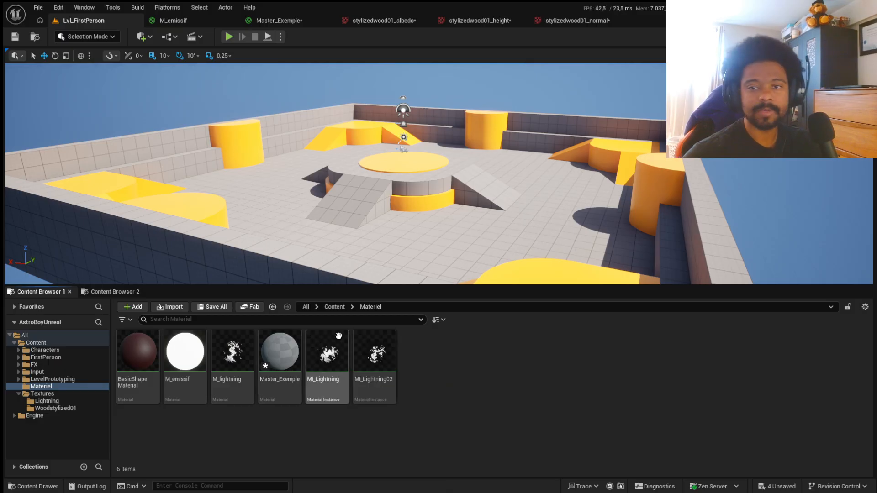
mouse_move(338, 336)
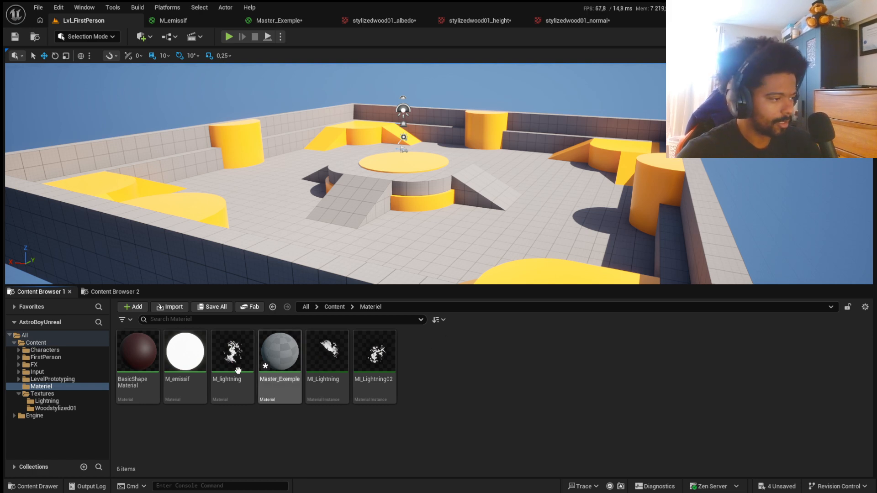
left_click(290, 366)
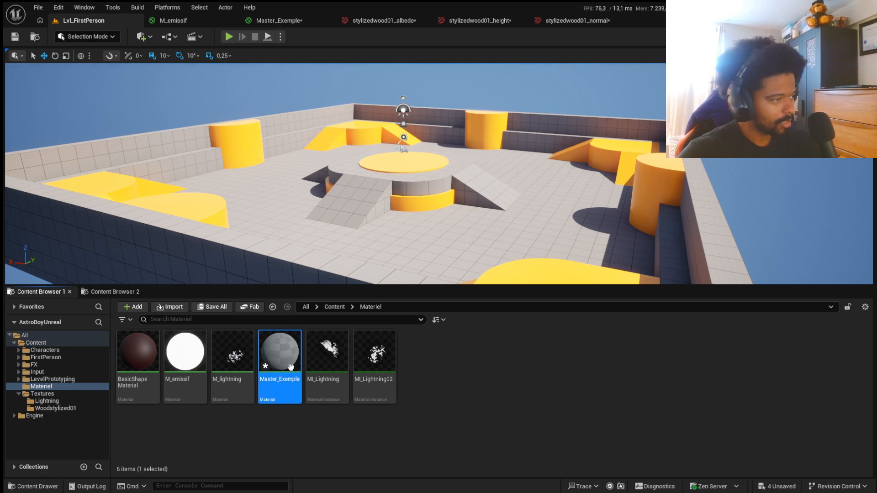
left_click(287, 18)
left_click(80, 14)
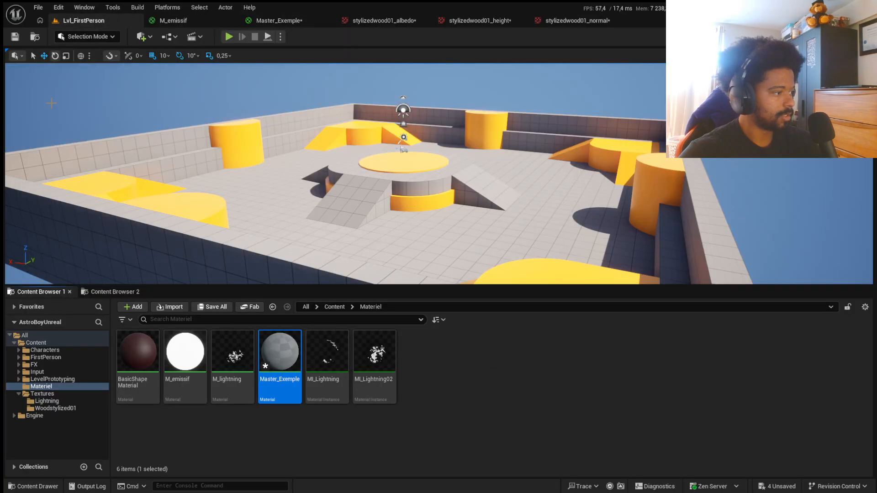
left_click(55, 402)
left_click(60, 393)
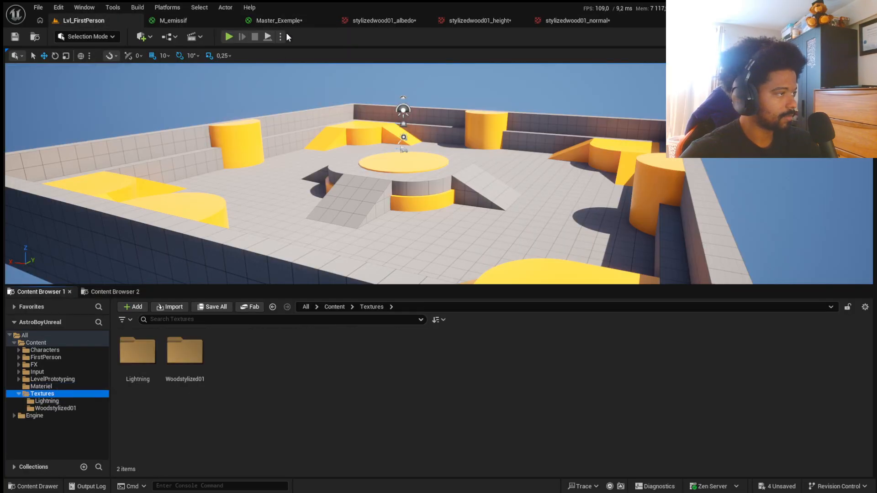
left_click(296, 18)
scroll(460, 236, "up", 2)
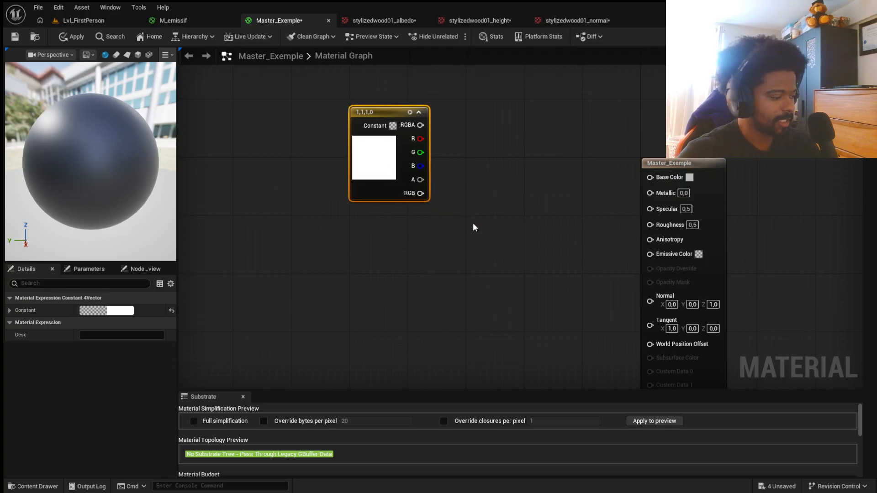
right_click(474, 224)
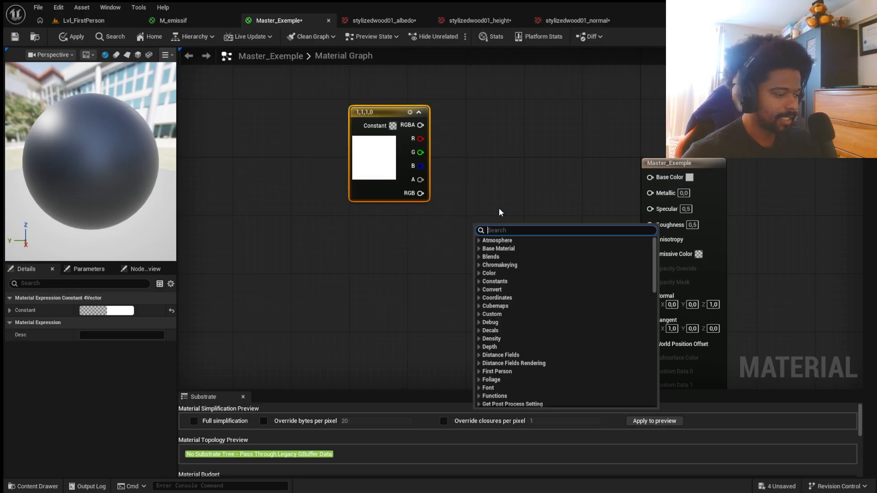
type("mul")
key("BackSpace")
key("BackSpace")
key("BackSpace")
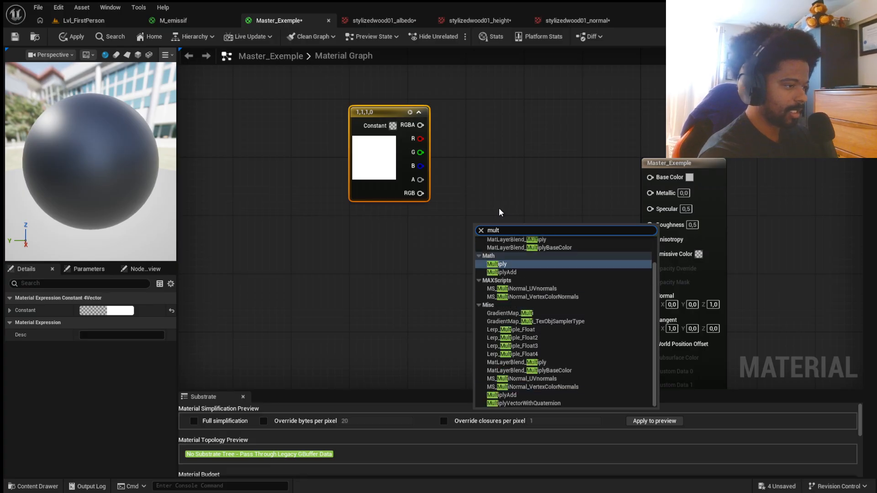
type("ad")
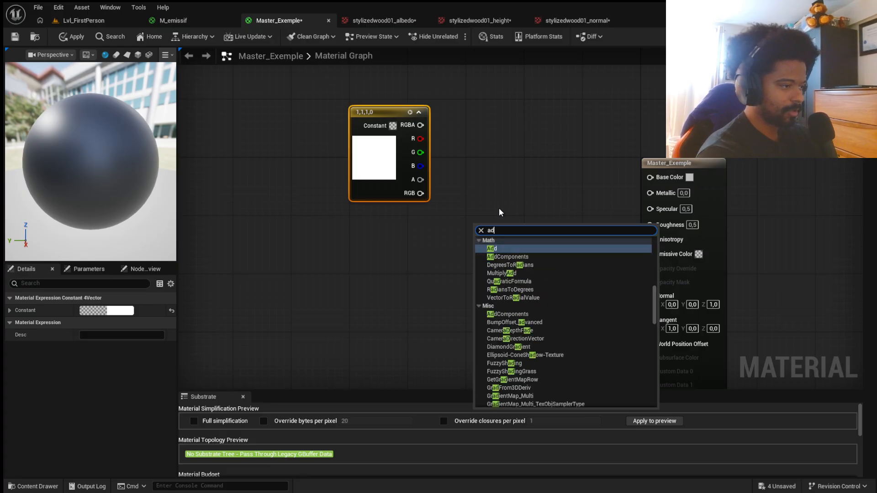
type("d")
key("BackSpace")
key("BackSpace")
key("BackSpace")
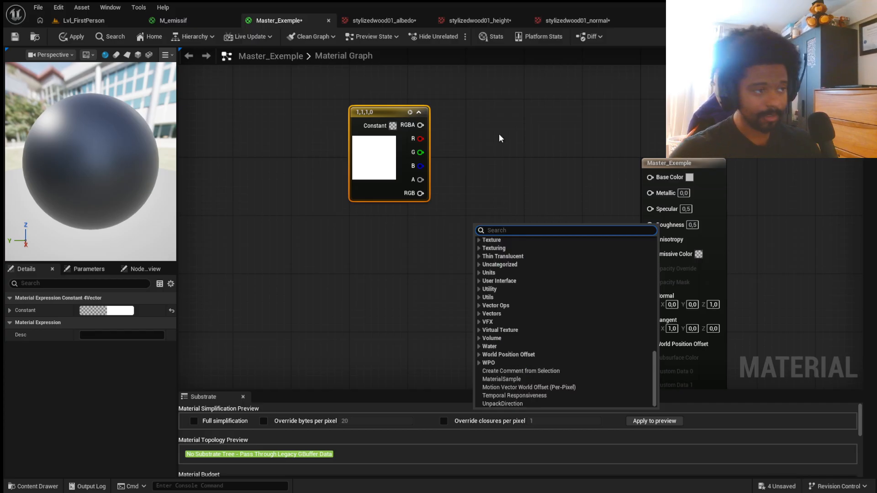
left_click(568, 156)
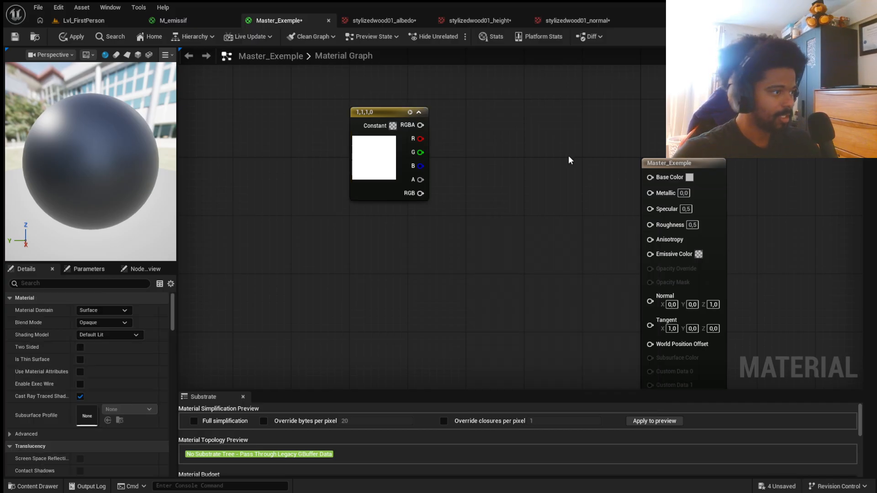
right_click(369, 238)
right_click(486, 191)
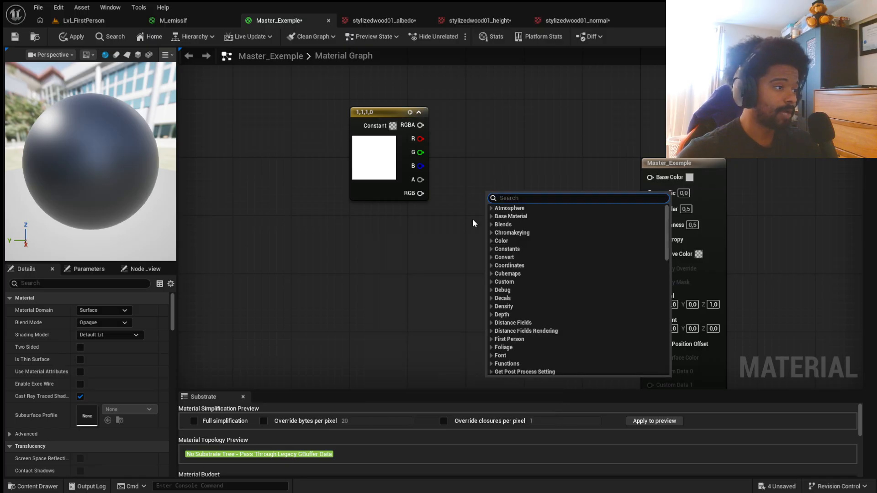
left_click(397, 269)
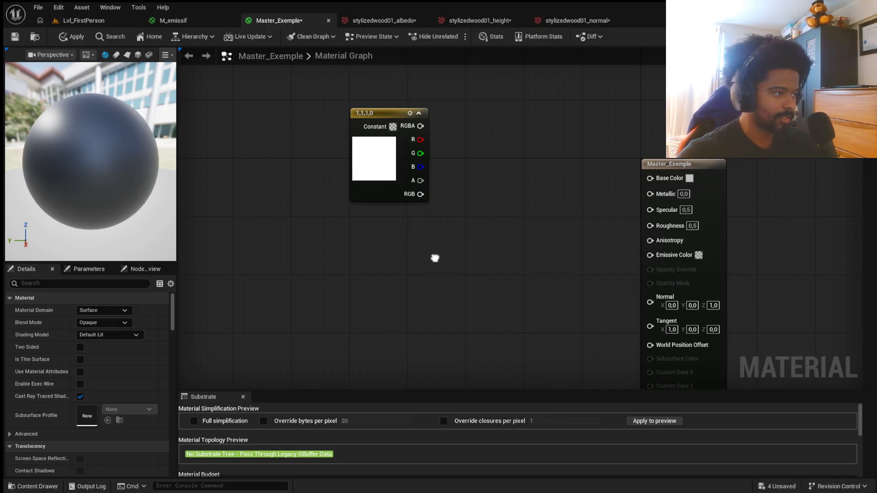
Add a Texture Sample node to the Master_Exemple graph and place it directly below the white constant node
right_click(405, 247)
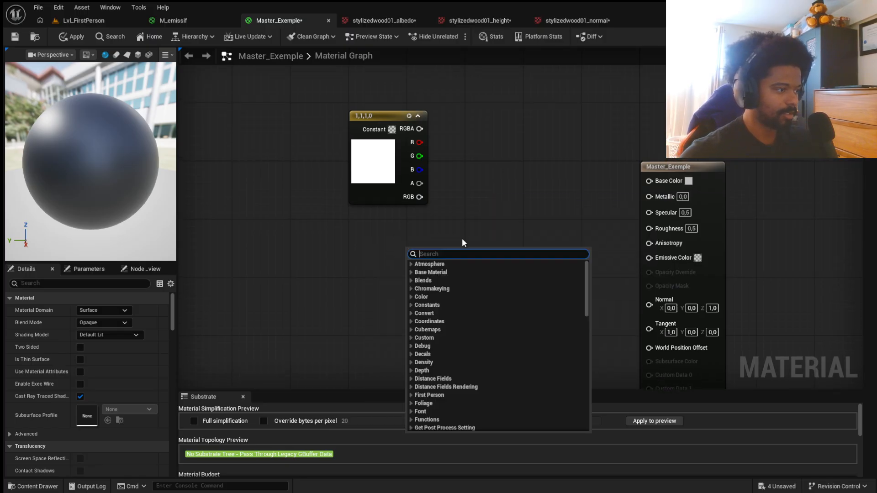
type("texture")
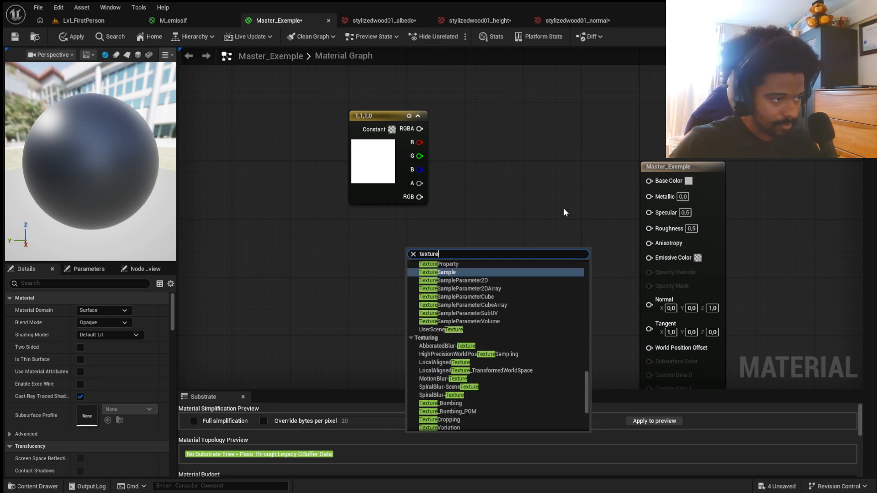
left_click(560, 272)
left_click_drag(437, 325, 386, 303)
scroll(472, 151, "down", 4)
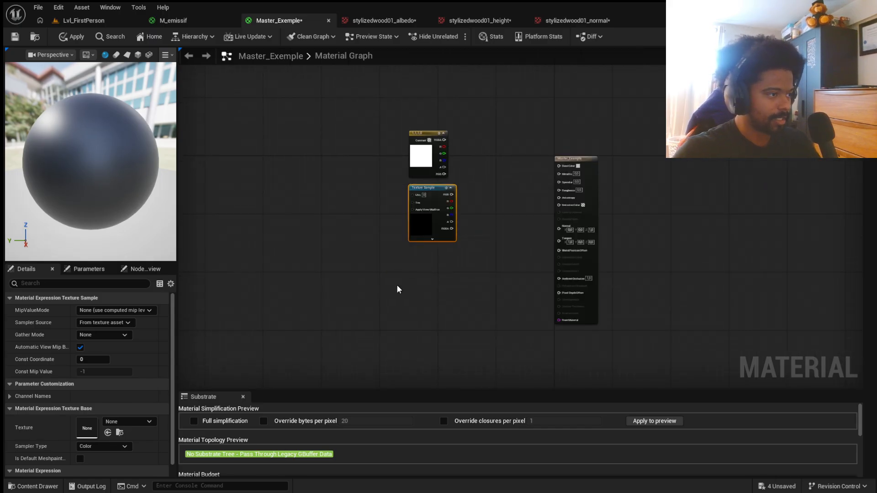
Add two more Texture Sample nodes and arrange them below the first one
scroll(397, 293, "up", 4)
left_click(498, 250)
key("t")
left_click(499, 251)
left_click_drag(526, 331, 459, 294)
key("t")
left_click(498, 358)
left_click_drag(544, 364, 486, 344)
scroll(465, 296, "down", 4)
scroll(475, 255, "up", 4)
Convert the Texture Sample node below the white constant into a parameter named Base Color
left_click(417, 254)
right_click(417, 233)
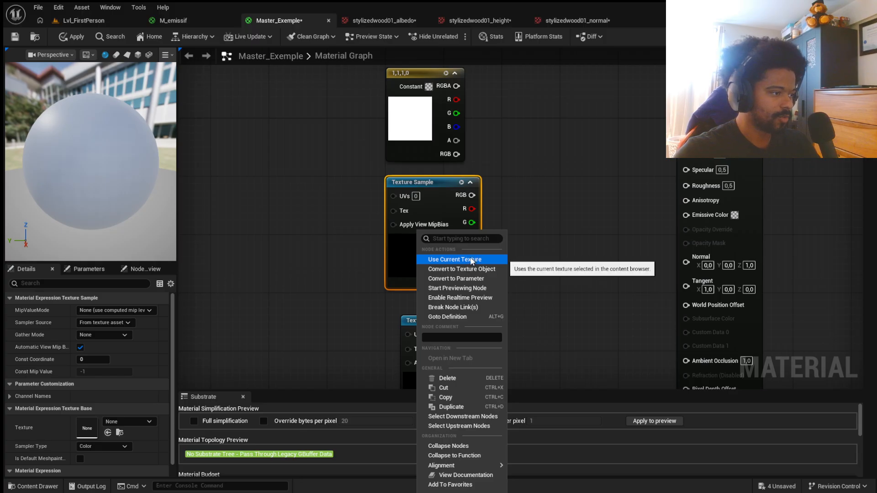
left_click(473, 280)
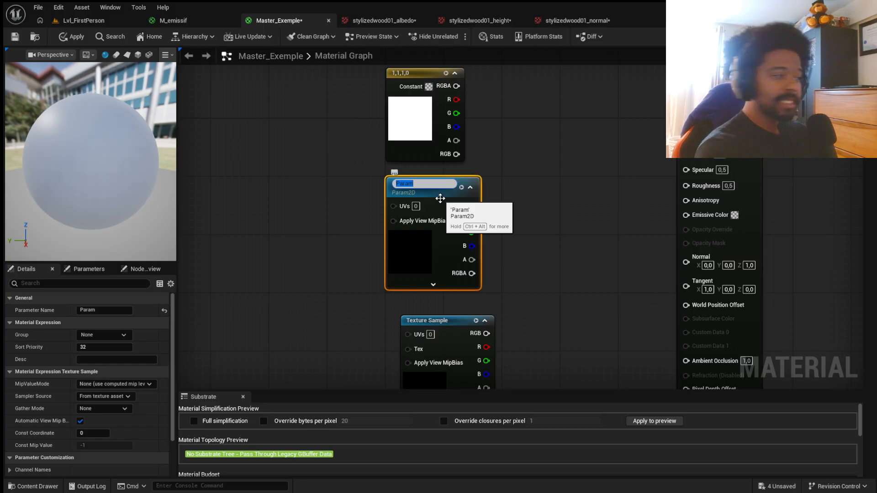
key("BackSpace")
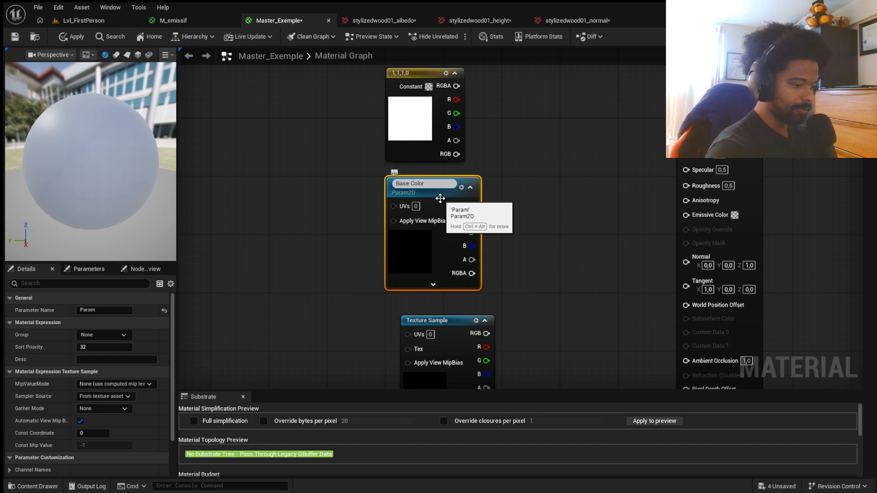
key("Return")
Convert the Texture Sample node below Base Color into a parameter named Height
scroll(345, 186, "down", 2)
right_click_drag(483, 312, 437, 270)
scroll(437, 270, "up", 2)
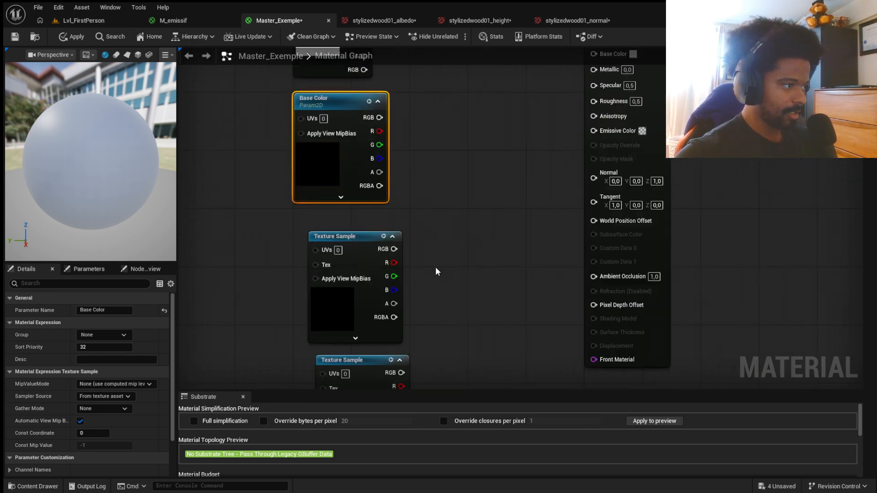
right_click(351, 303)
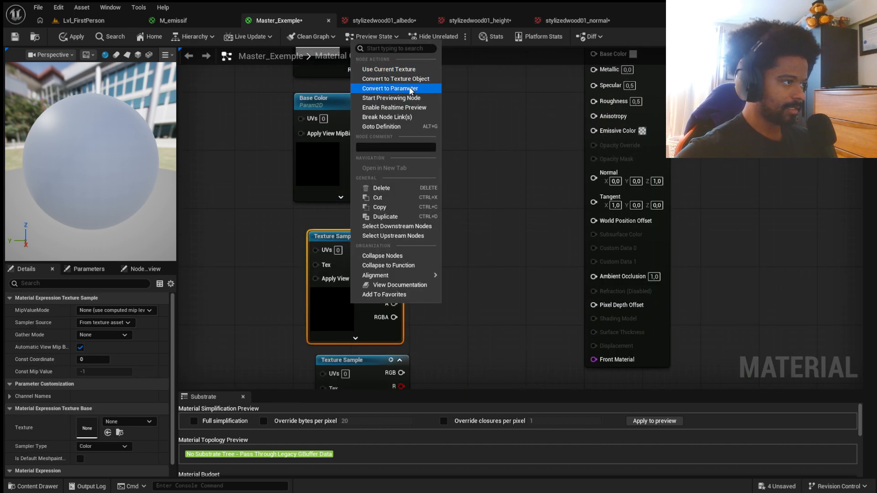
left_click(392, 88)
type("Height")
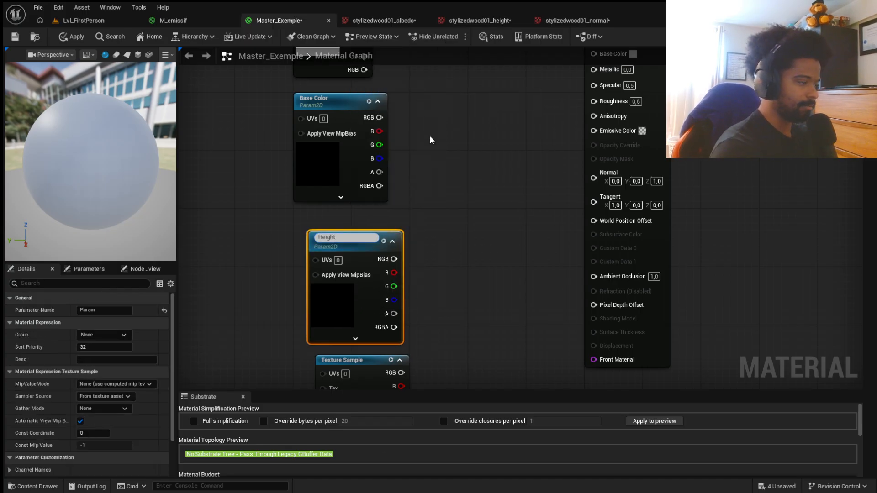
key("Return")
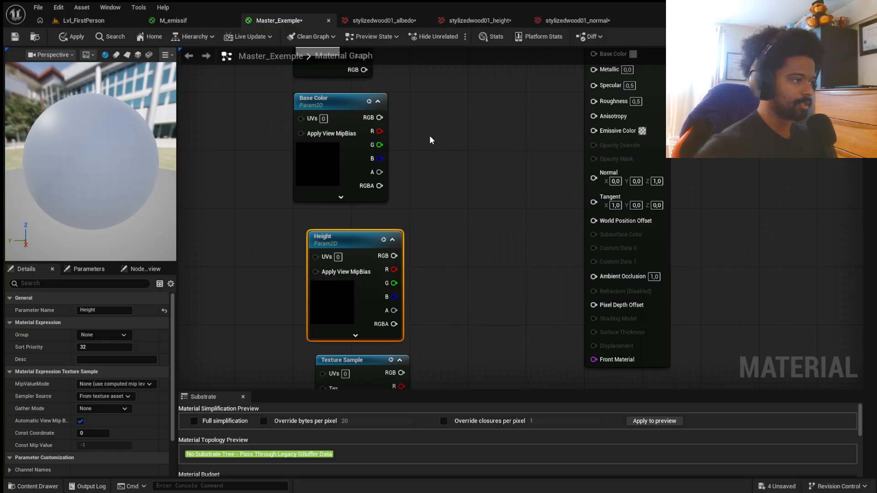
Convert the remaining Texture Sample node below Height into a parameter named Normal
scroll(532, 152, "down", 2)
scroll(401, 305, "up", 2)
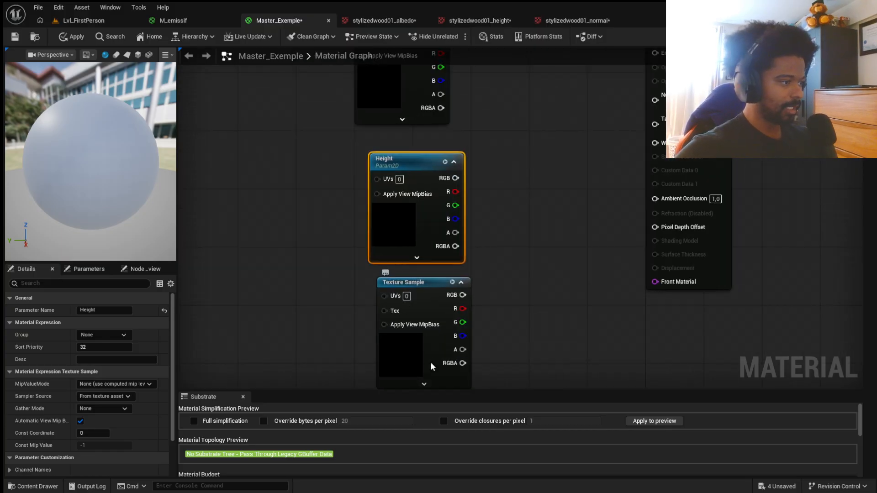
right_click(432, 360)
left_click(485, 146)
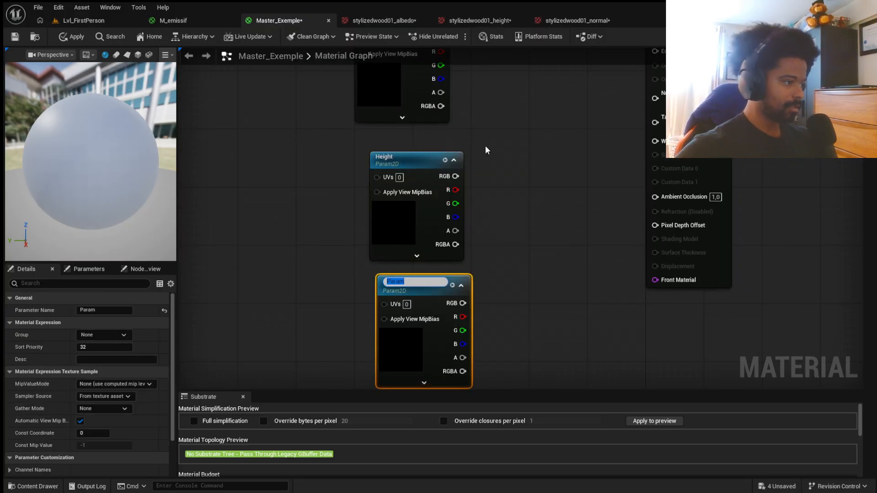
type("Normal")
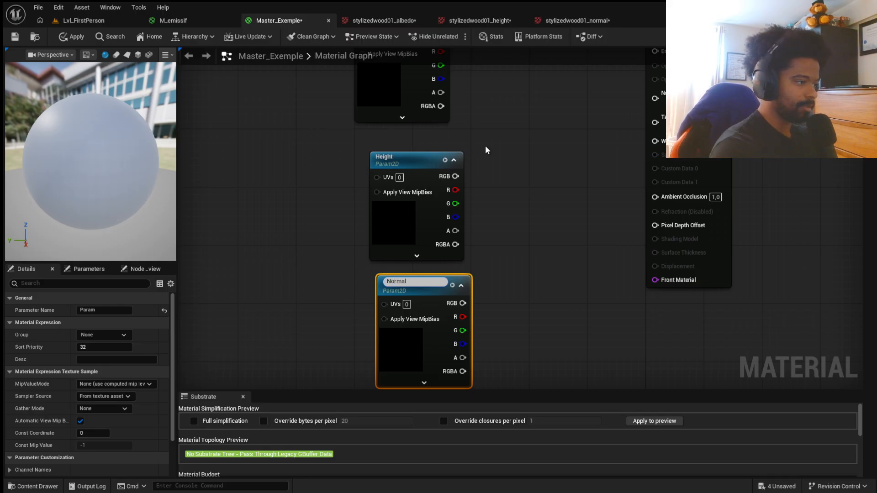
key("Return")
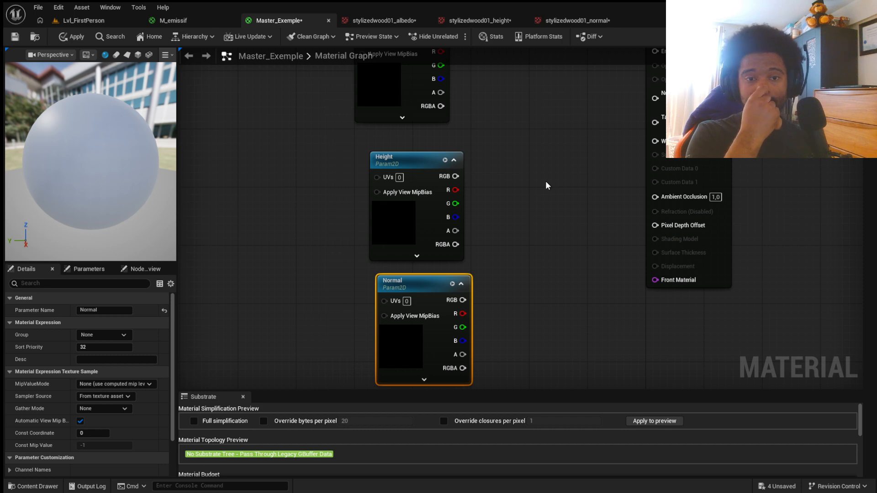
Compare the Base Color, Height and Normal parameter nodes with the inputs available on the Master_Exemple output node
scroll(605, 250, "down", 5)
scroll(579, 197, "up", 5)
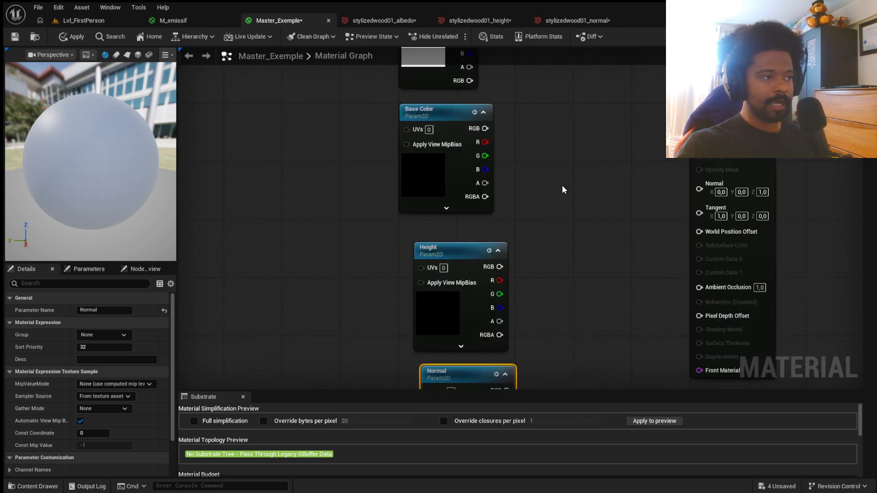
scroll(471, 172, "down", 2)
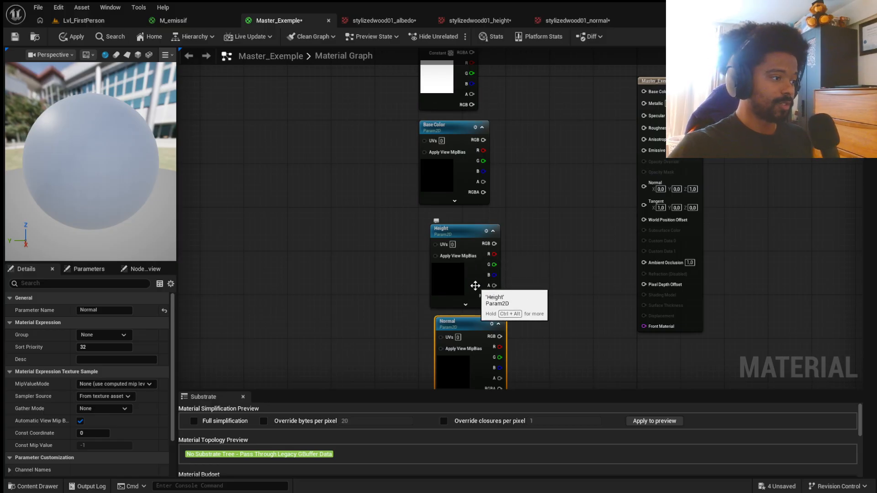
scroll(475, 285, "up", 2)
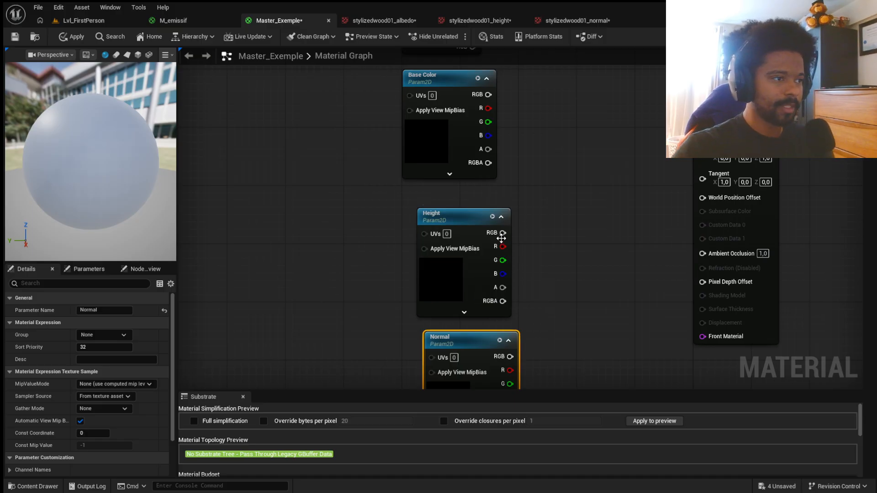
scroll(501, 237, "down", 2)
scroll(585, 172, "up", 2)
scroll(513, 122, "down", 1)
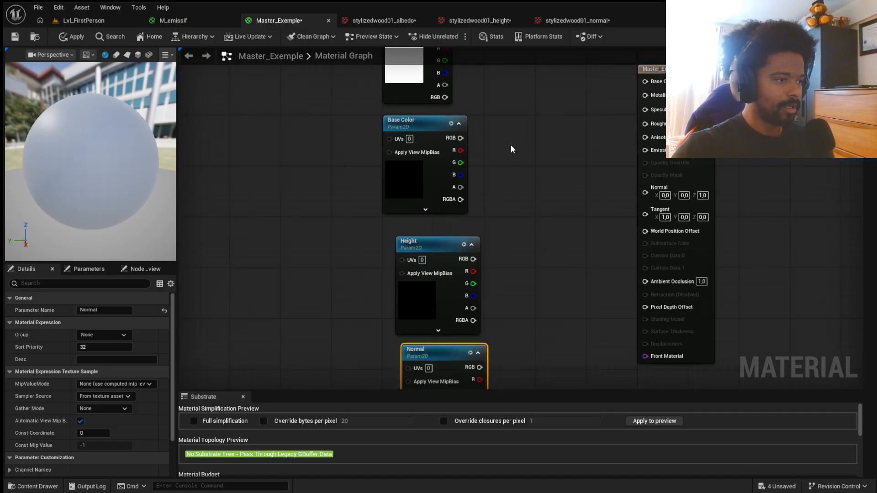
scroll(553, 63, "up", 1)
scroll(371, 258, "down", 3)
scroll(438, 167, "up", 3)
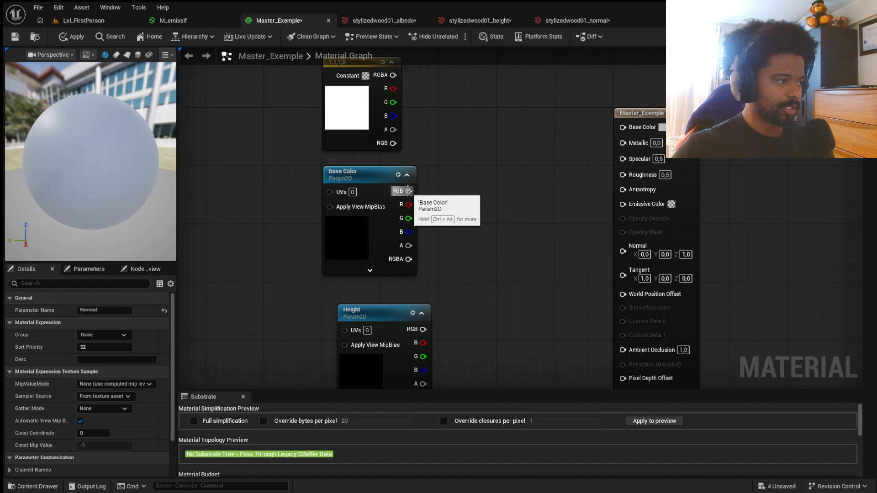
scroll(434, 237, "down", 3)
scroll(402, 168, "up", 3)
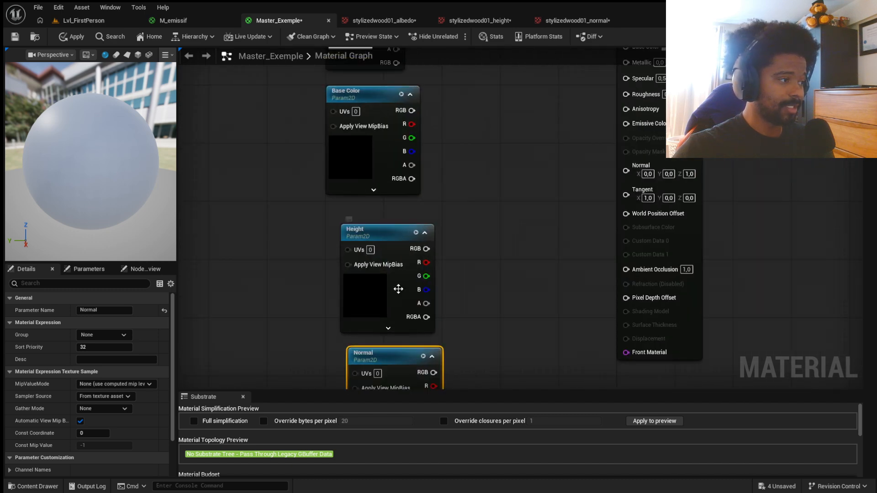
scroll(475, 289, "down", 2)
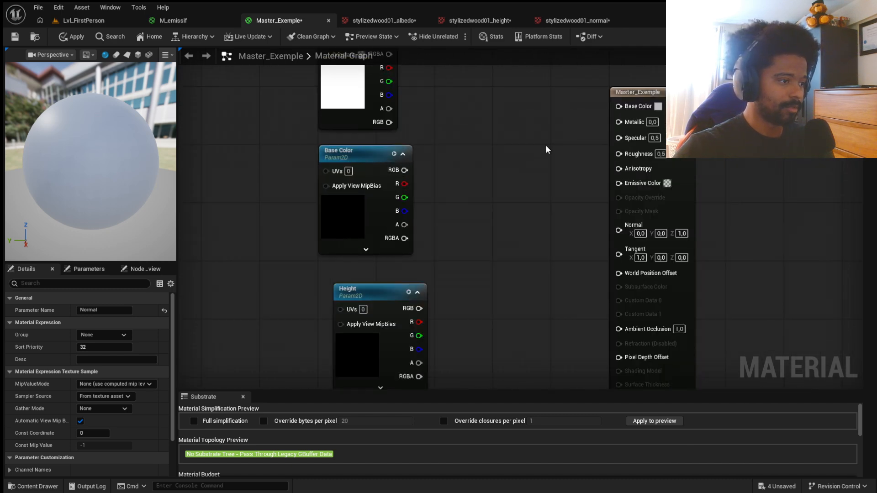
Move the Height node away from the Base Color and Normal nodes and assign the stylizedwood01_height texture to it
left_click_drag(395, 347, 359, 302)
scroll(110, 378, "down", 2)
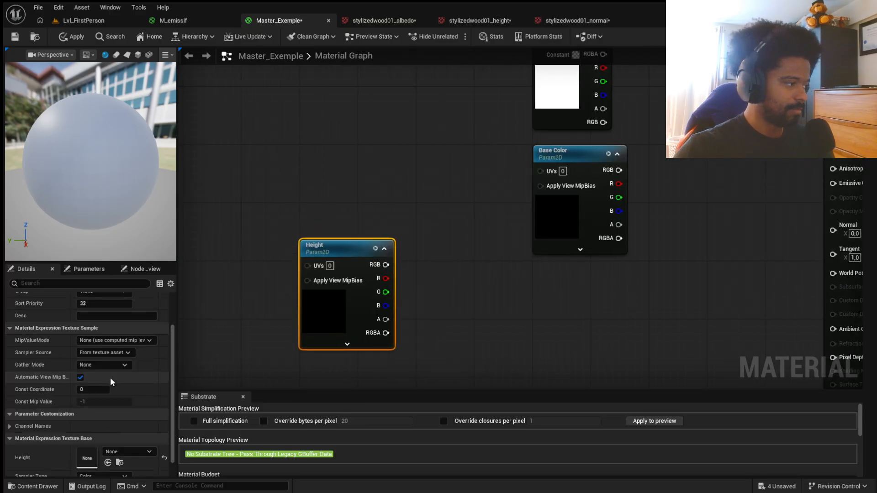
scroll(133, 398, "down", 1)
left_click(146, 434)
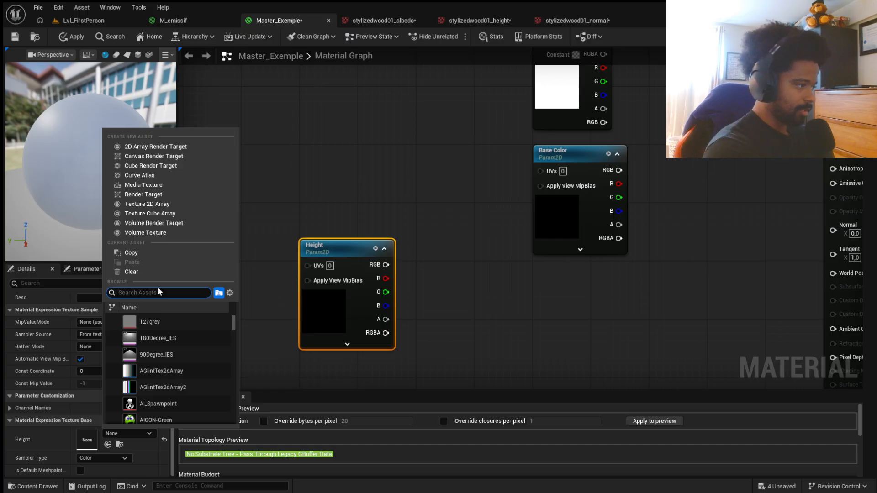
left_click(60, 450)
left_click(129, 435)
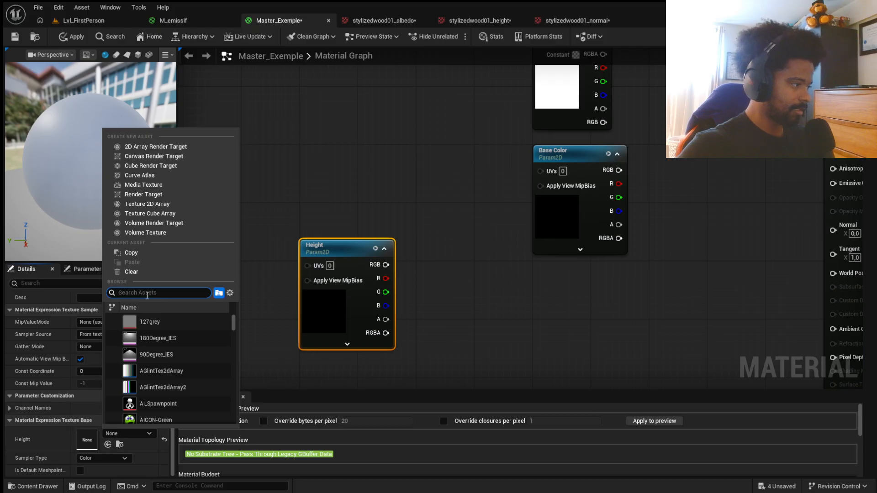
type("wood")
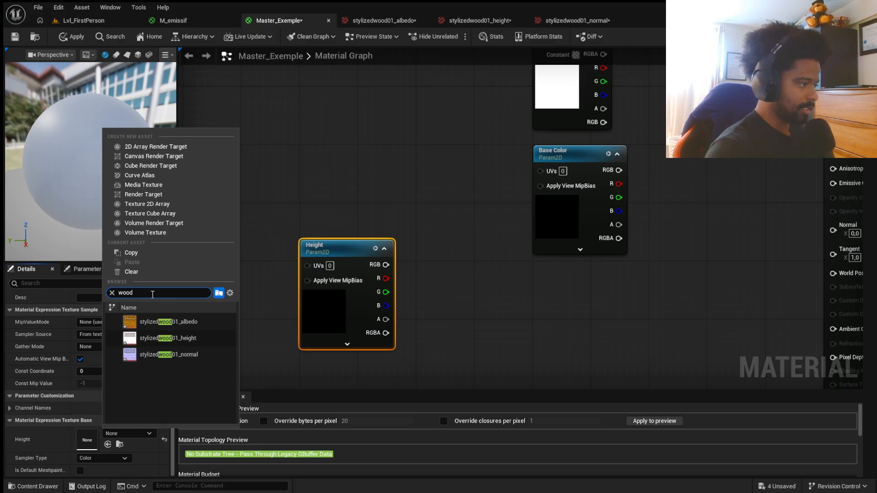
left_click(210, 340)
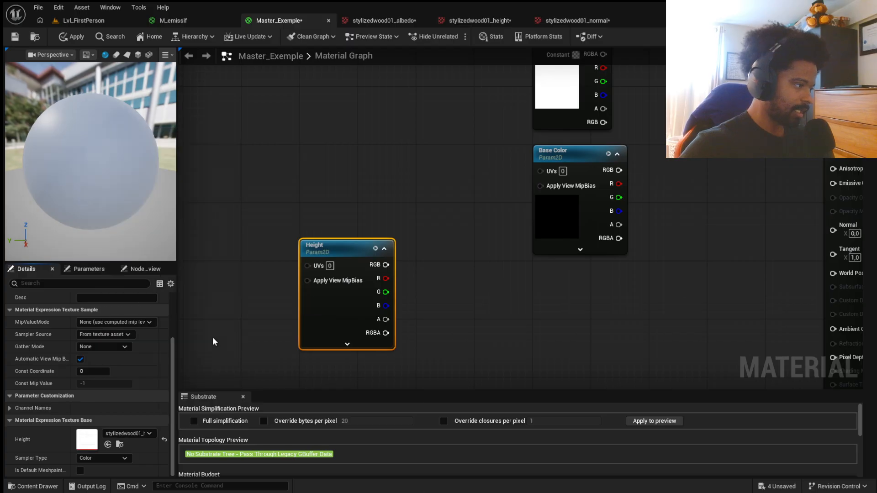
Assign the stylizedwood01_albedo texture to the Base Color parameter node
scroll(274, 218, "down", 3)
scroll(413, 216, "up", 3)
left_click(413, 215)
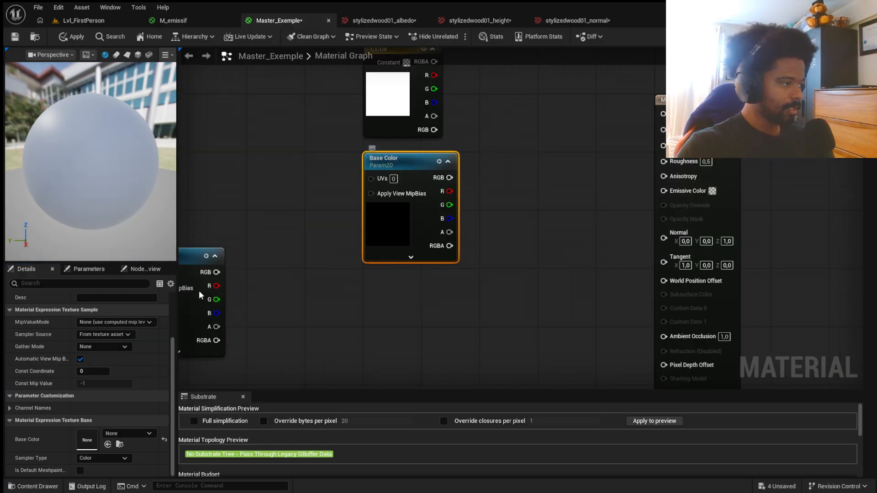
left_click(125, 433)
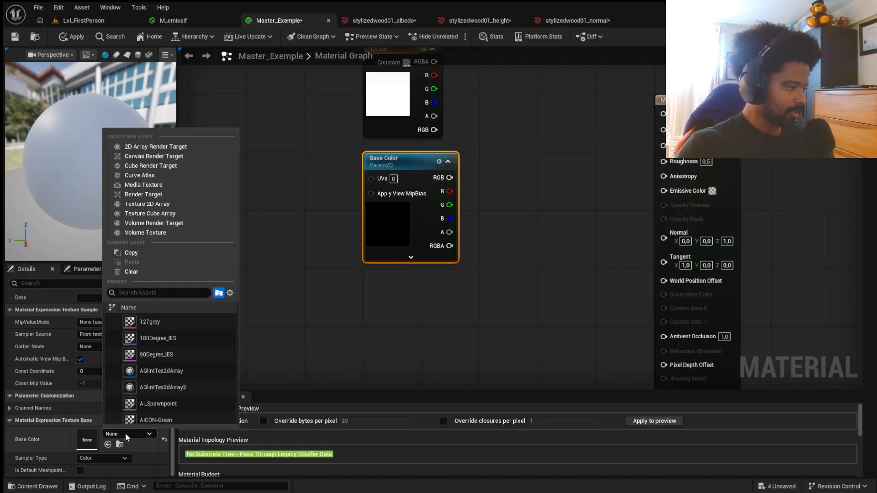
type("wood")
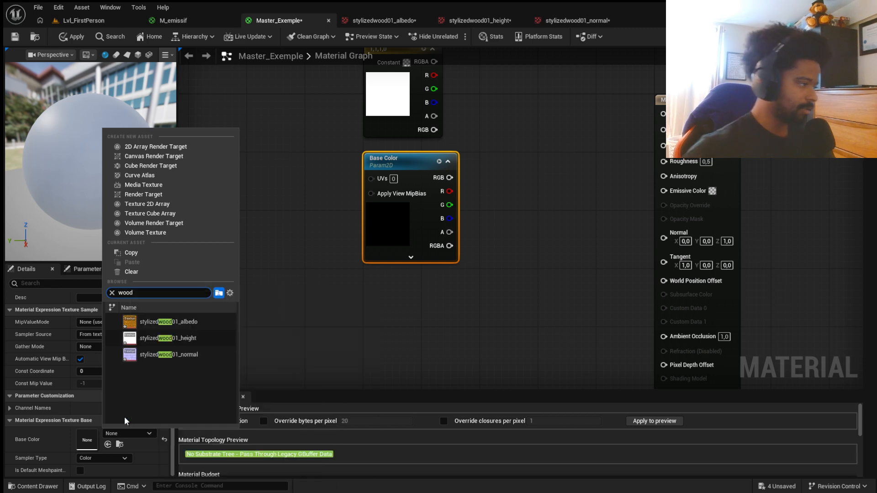
left_click(192, 323)
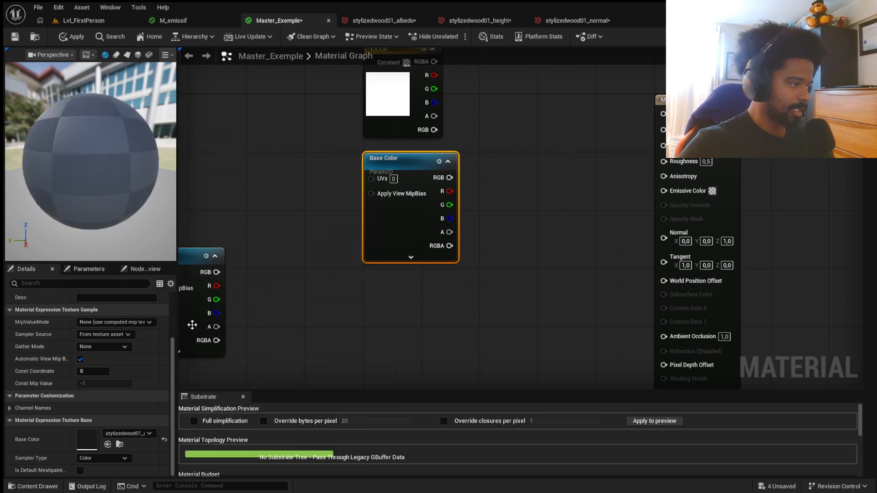
scroll(371, 137, "down", 3)
scroll(407, 316, "up", 5)
left_click(406, 317)
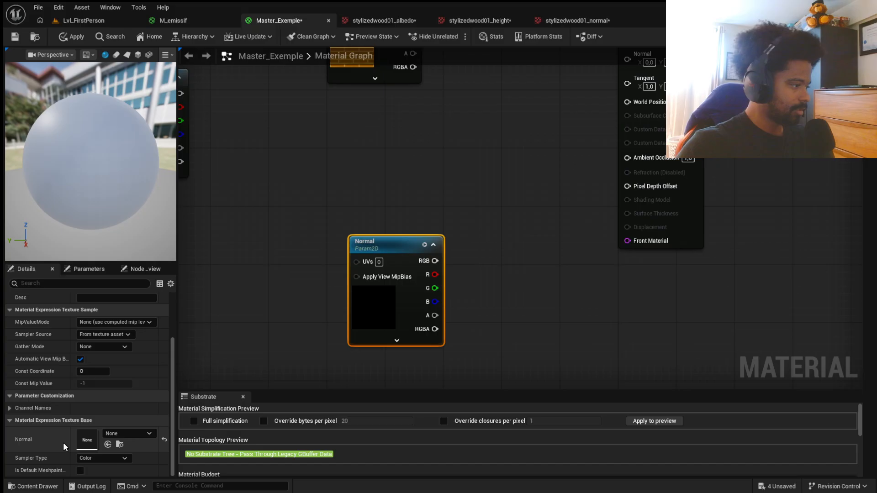
left_click(127, 433)
type("wood")
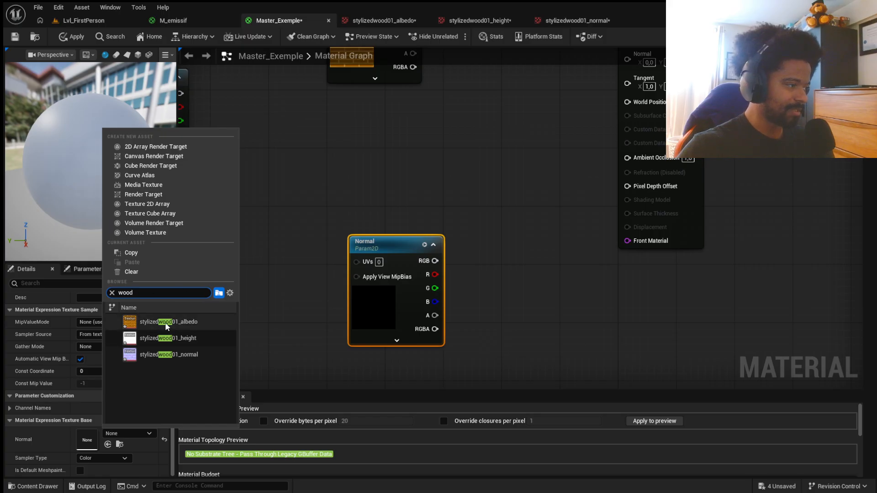
mouse_move(198, 359)
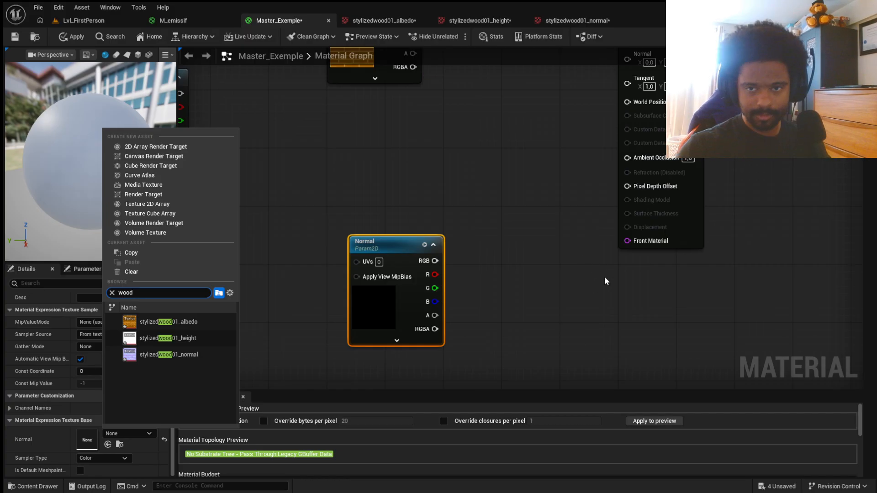
left_click(529, 328)
Assign the stylizedwood01_normal texture to the Normal parameter node
scroll(395, 320, "down", 2)
scroll(399, 315, "up", 2)
left_click(399, 315)
left_click(127, 434)
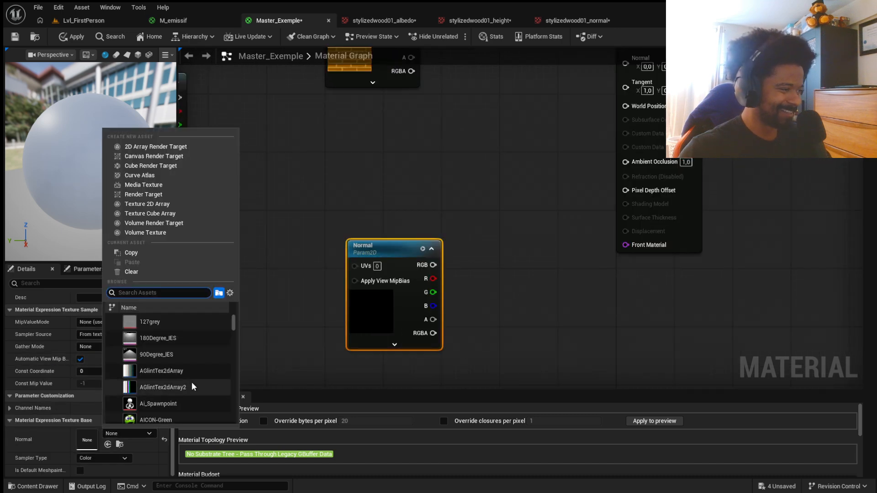
type("w")
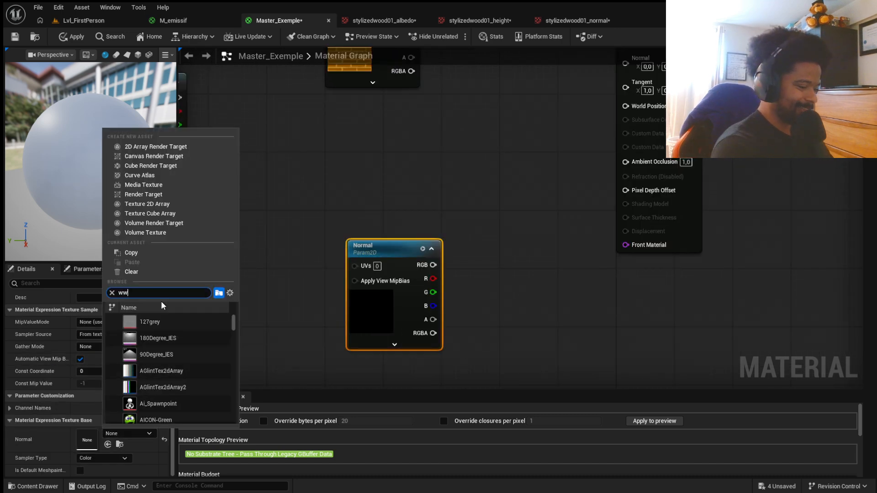
type("ood")
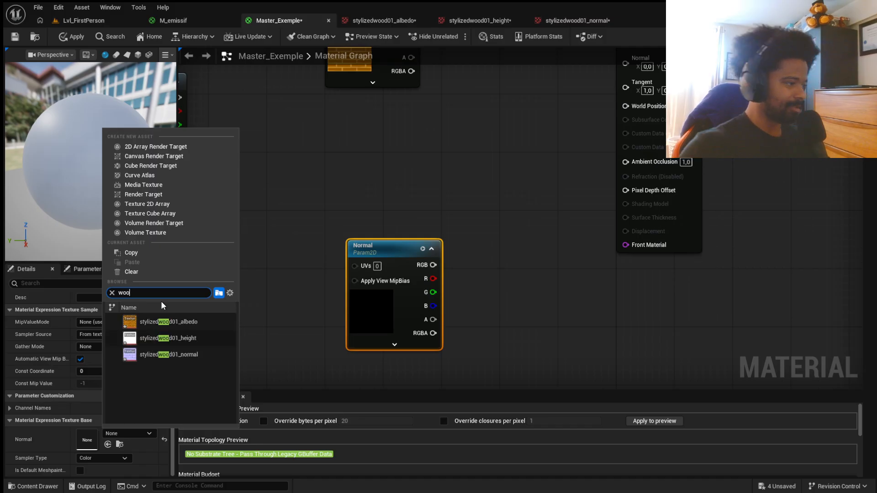
left_click(193, 361)
Move the Normal node up in the graph, closer beneath the Base Color node
scroll(525, 290, "down", 5)
scroll(559, 187, "up", 5)
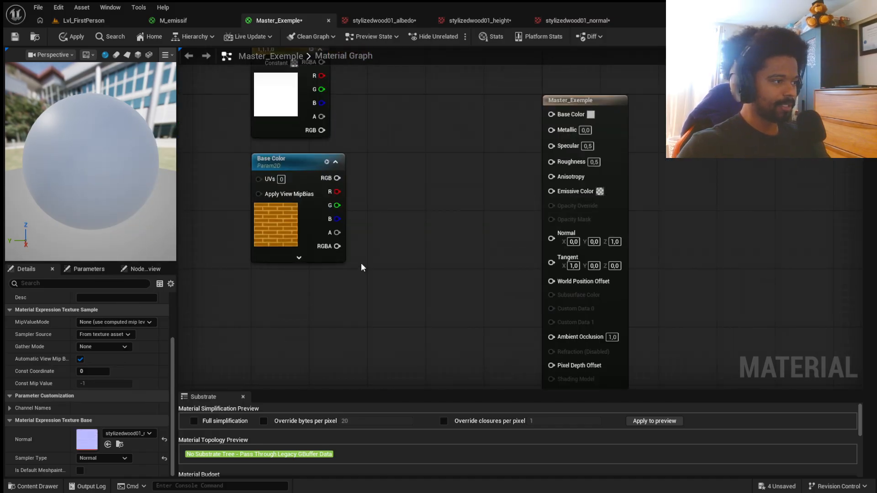
scroll(398, 207, "down", 4)
left_click_drag(363, 337, 356, 302)
scroll(414, 217, "up", 3)
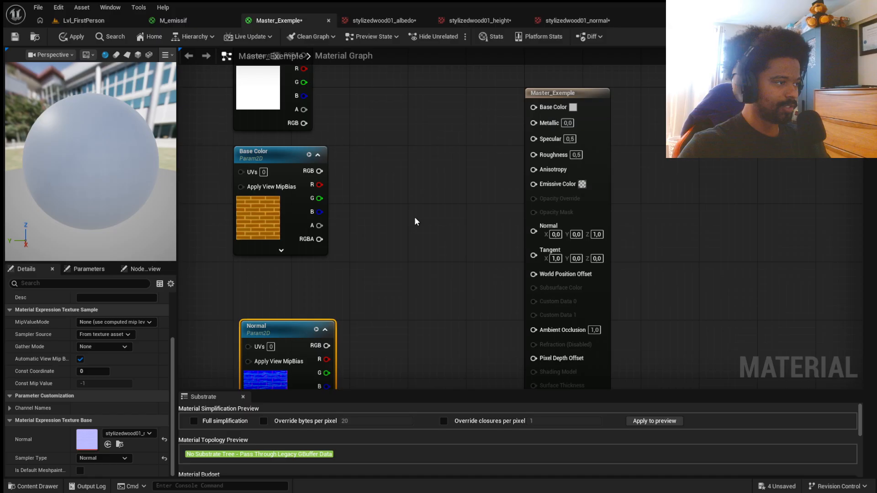
Connect the Base Color texture parameter's RGB output to the Base Color input of the Master_Exemple node
scroll(474, 290, "down", 5)
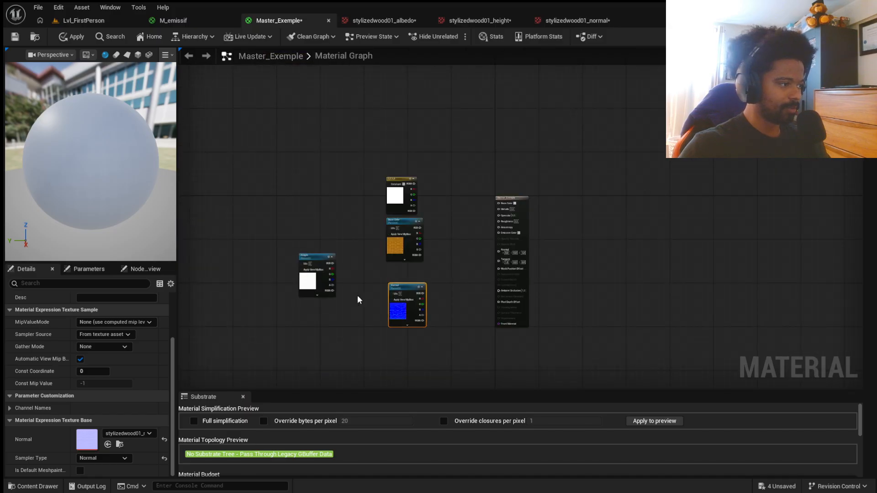
scroll(333, 291, "up", 4)
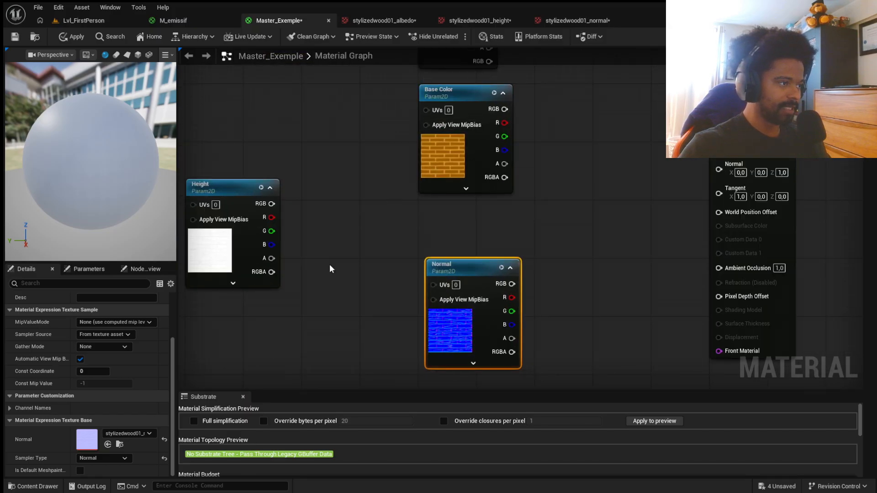
scroll(319, 244, "down", 4)
scroll(476, 142, "up", 3)
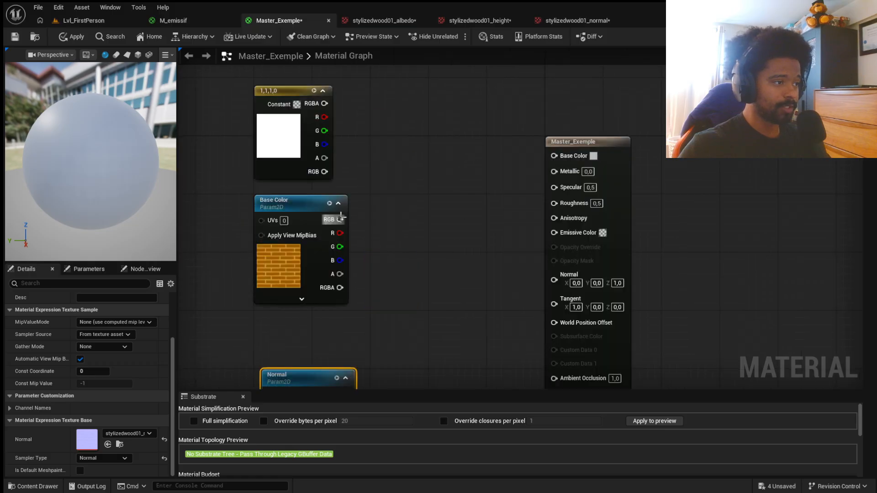
left_click_drag(340, 220, 554, 156)
Connect the Normal texture parameter's RGB output to the Normal input of the Master_Exemple node
scroll(435, 229, "down", 1)
scroll(378, 325, "up", 1)
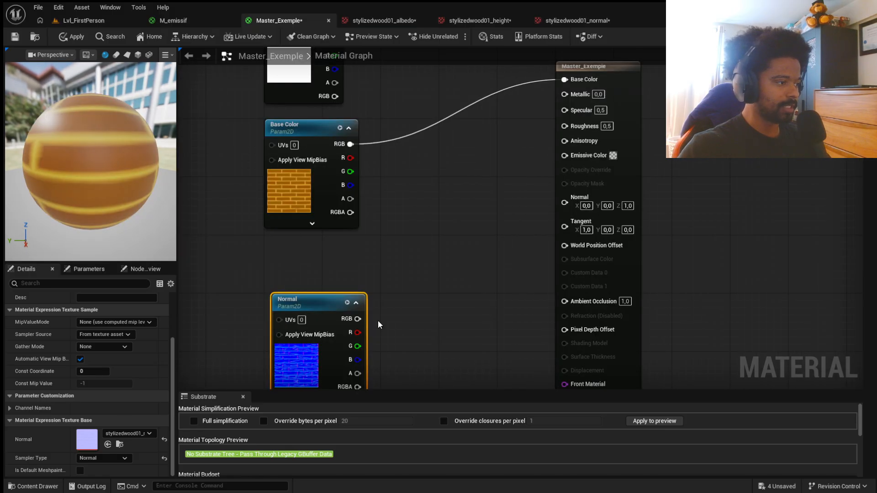
left_click_drag(358, 319, 565, 198)
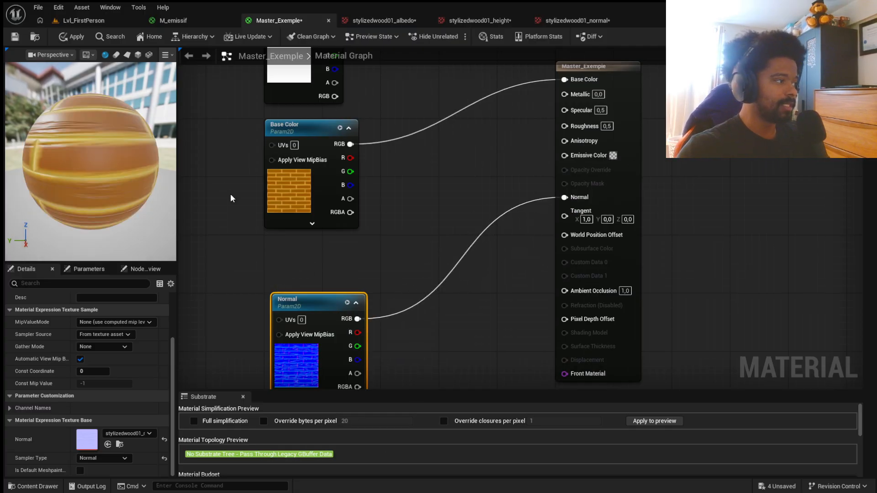
Move the Height texture parameter node farther away from the Base Color and Normal nodes
scroll(428, 196, "down", 5)
scroll(378, 165, "up", 4)
left_click_drag(267, 304, 203, 278)
scroll(279, 249, "down", 2)
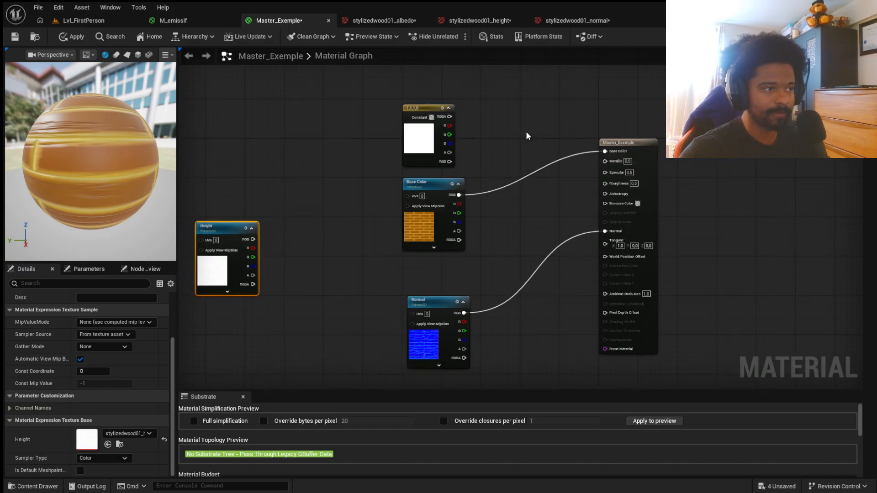
scroll(443, 187, "up", 2)
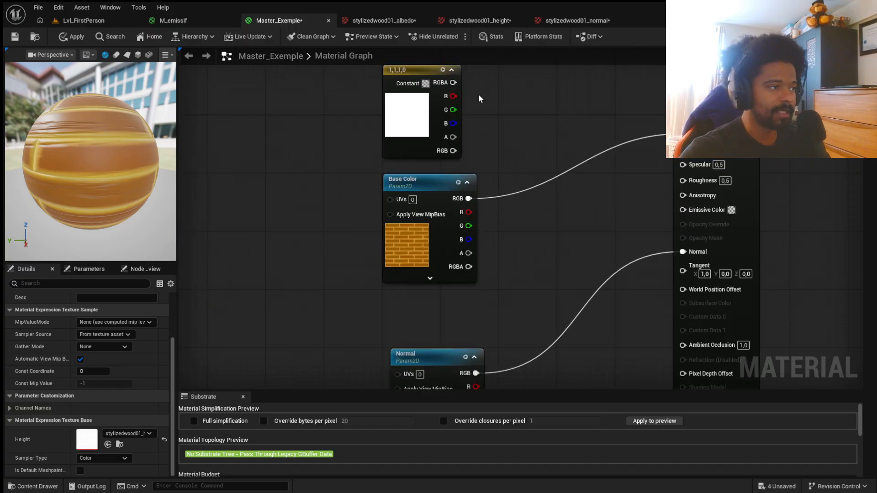
scroll(455, 233, "down", 2)
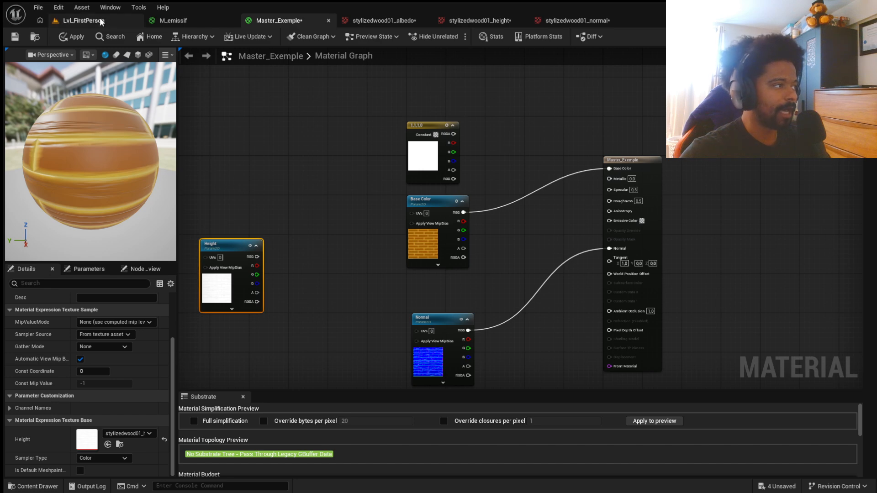
Switch to the Lvl_FirstPerson level, add a basic cube shape and frame it in the viewport
left_click(76, 21)
scroll(446, 178, "up", 4)
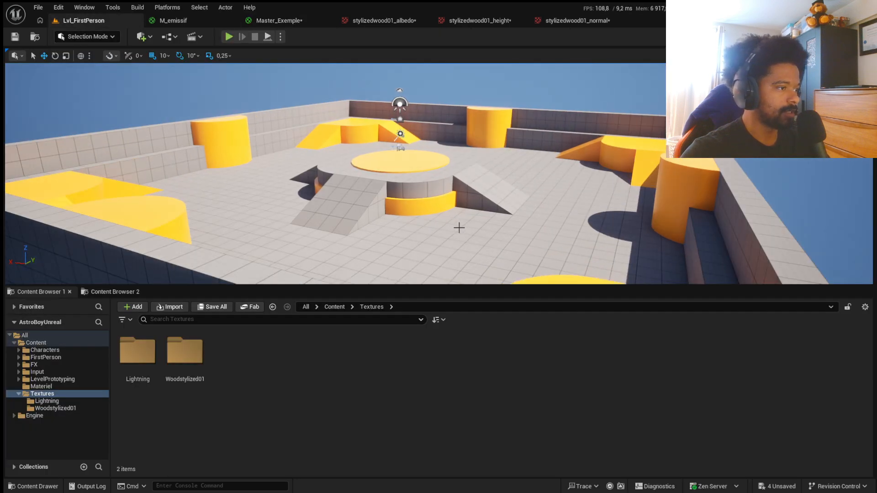
left_click(477, 210)
left_click(513, 202)
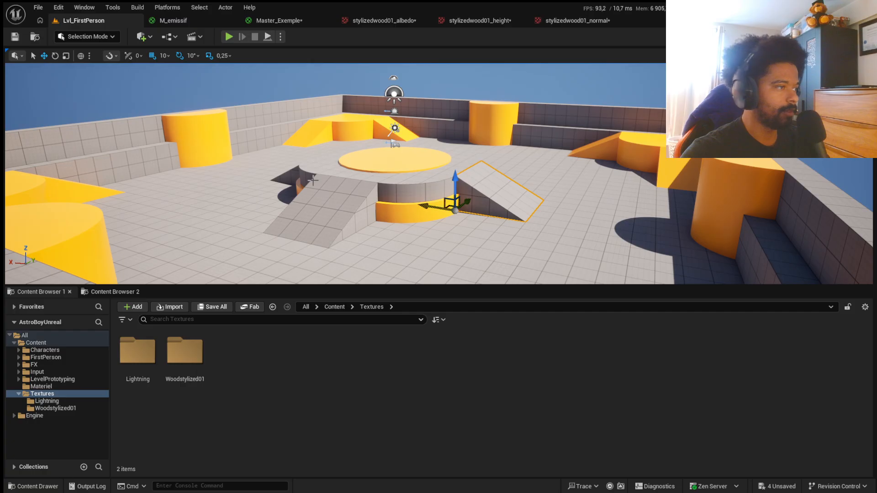
left_click(151, 37)
mouse_move(183, 138)
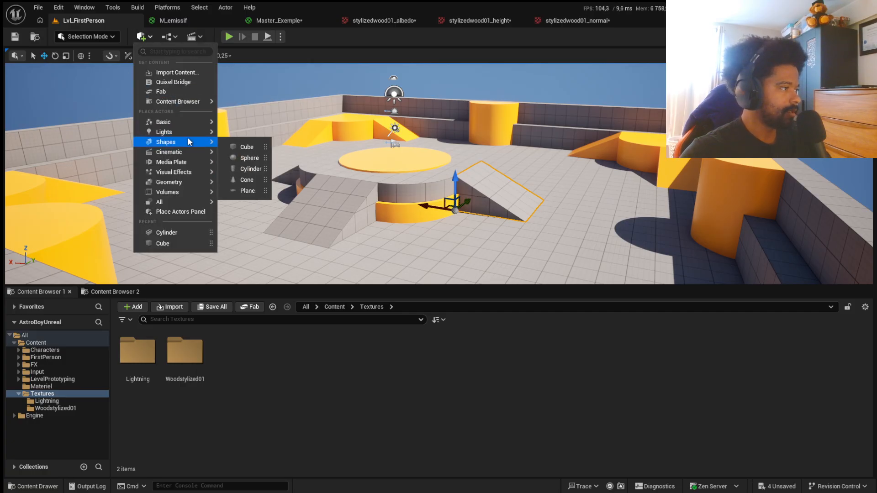
left_click(246, 147)
key("f")
Enlarge the level viewport and move the cube onto the rounded yellow platform near the arena's corner
scroll(516, 191, "down", 10)
left_click_drag(517, 183, 300, 148, "alt")
left_click_drag(576, 288, 576, 450)
middle_click_drag(594, 255, 615, 375)
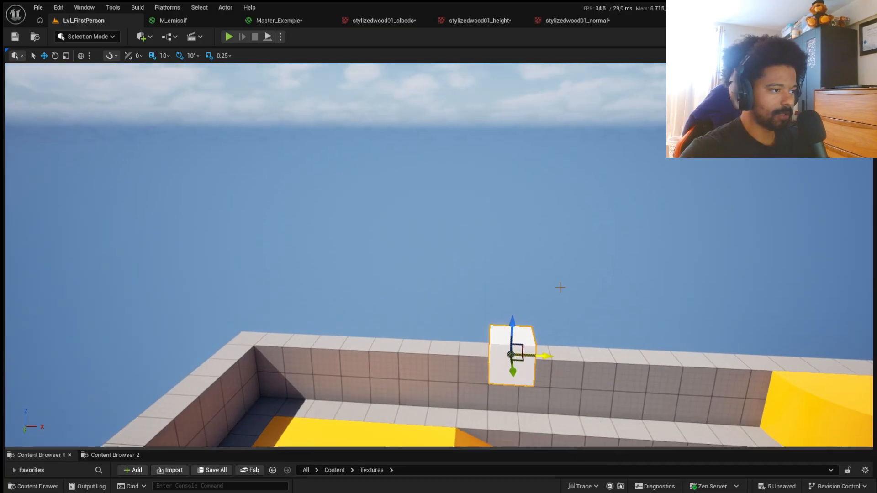
middle_click_drag(492, 83, 492, 85)
left_click_drag(480, 87, 322, 229)
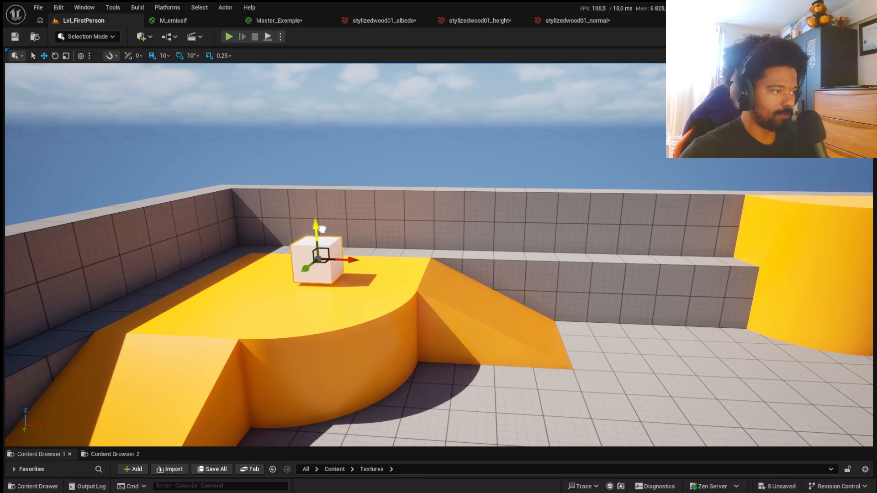
left_click_drag(352, 260, 317, 250)
Scale the cube into a tall, thin upright panel and raise it to stand on the yellow platform
key("d")
right_click_drag(317, 250, 385, 264)
key("r")
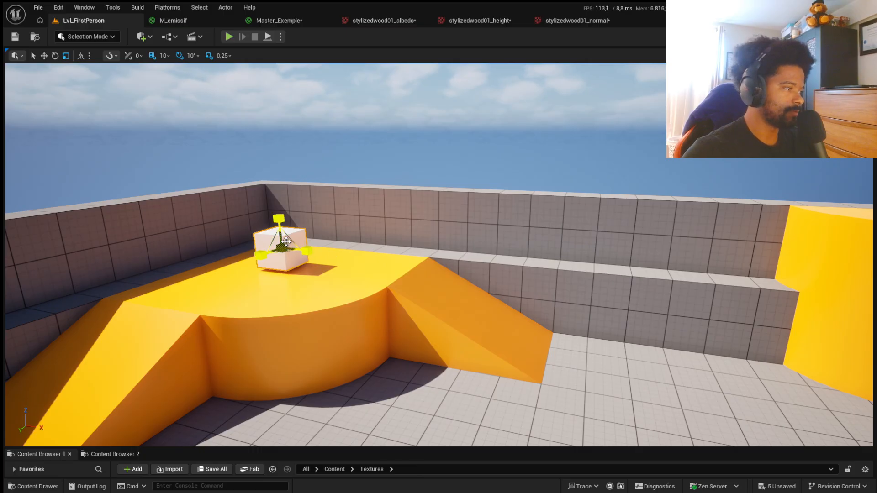
left_click_drag(294, 238, 356, 192)
mouse_move(310, 256)
left_mouse_down()
mouse_move(297, 256)
mouse_move(310, 259)
left_mouse_up()
key("w")
left_click_drag(279, 216, 278, 138)
Examine the white panel on the yellow platform from several angles and distances
right_click_drag(391, 256, 512, 234)
key("a")
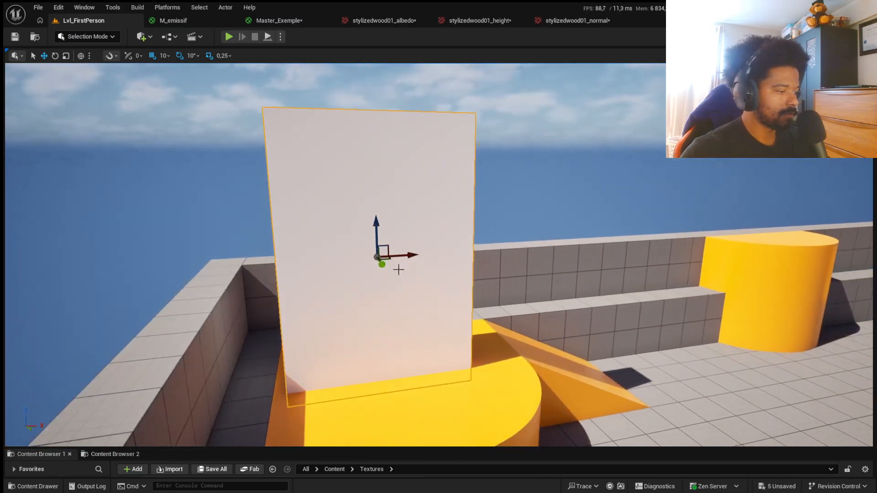
key("d")
right_click_drag(567, 353, 514, 351)
mouse_move(566, 354)
middle_mouse_down()
mouse_move(576, 337)
mouse_move(503, 351)
mouse_move(558, 348)
mouse_move(524, 338)
mouse_move(562, 353)
middle_mouse_up()
left_click_drag(567, 353, 461, 347, "alt")
right_click_drag(461, 348, 386, 346)
left_click_drag(385, 346, 496, 370, "alt")
mouse_move(694, 338)
left_mouse_down("alt")
mouse_move(575, 327)
mouse_move(694, 350)
left_mouse_up("alt")
left_click_drag(662, 314, 603, 322, "alt")
right_click_drag(439, 274, 557, 274)
right_click_drag(605, 321, 596, 366)
right_click_drag(361, 219, 414, 160)
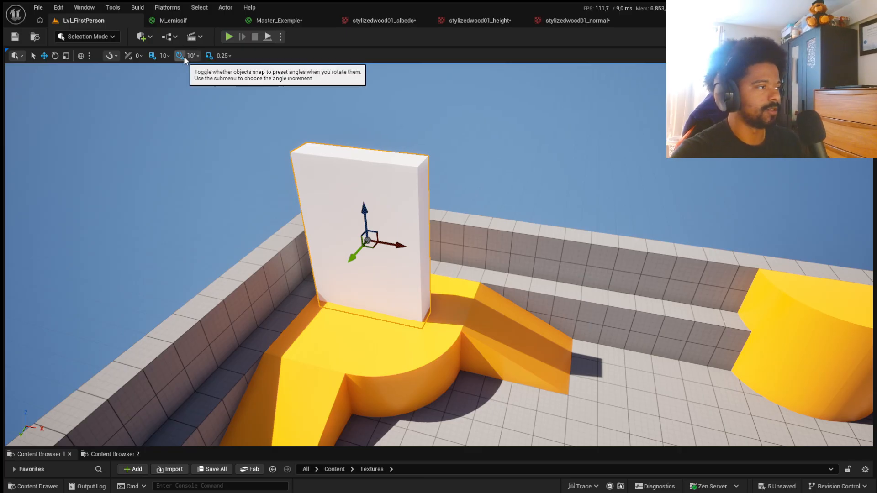
left_click_drag(493, 326, 334, 335, "alt")
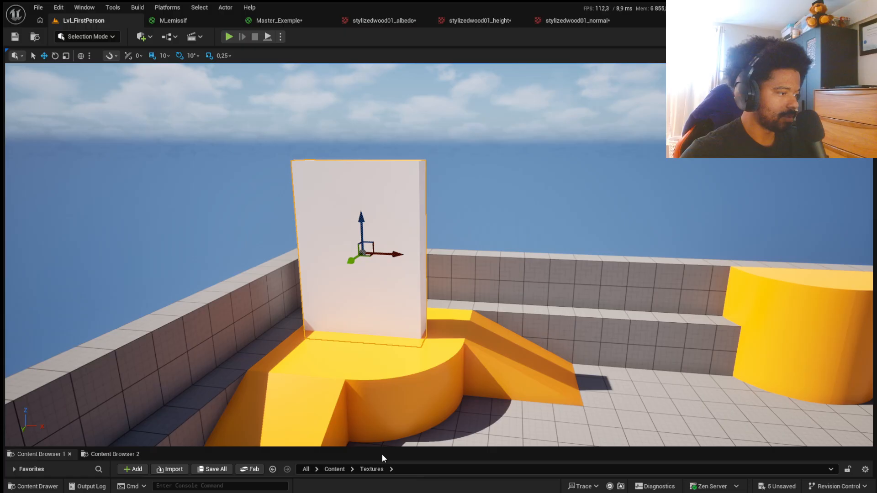
Enlarge the content browser, open the Materiel folder and create a subfolder named instance
left_click_drag(394, 447, 402, 289)
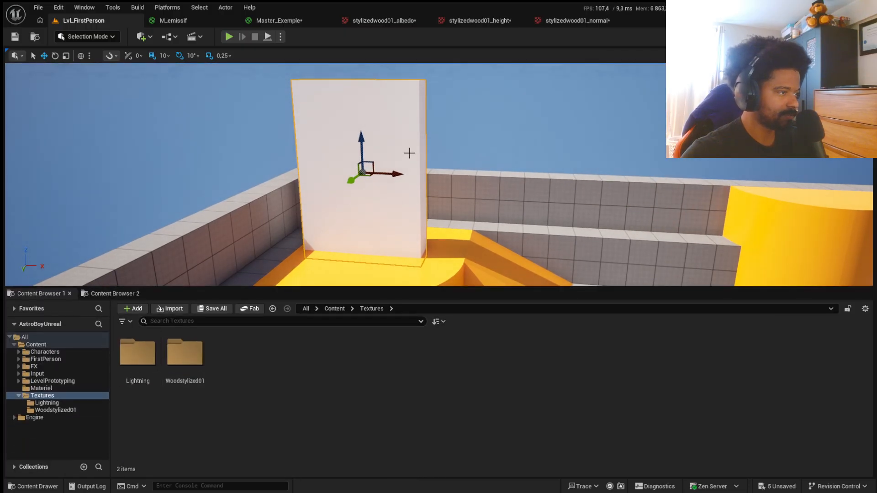
left_click(69, 410)
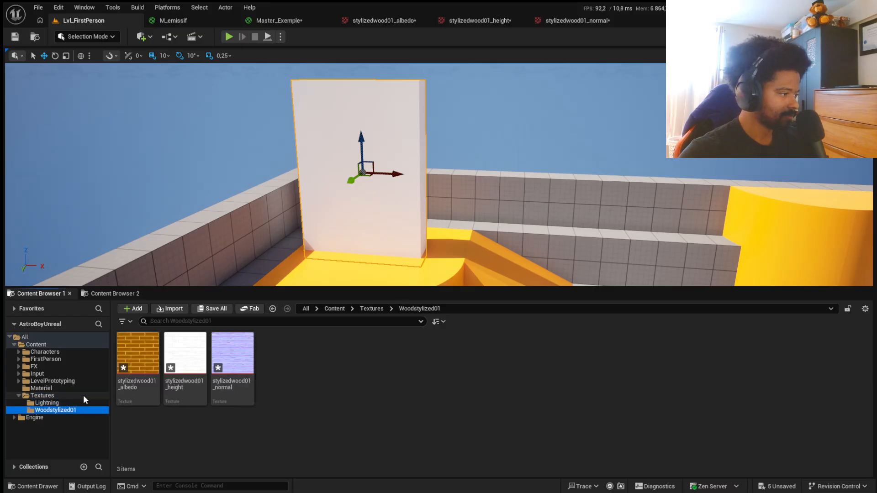
left_click(72, 387)
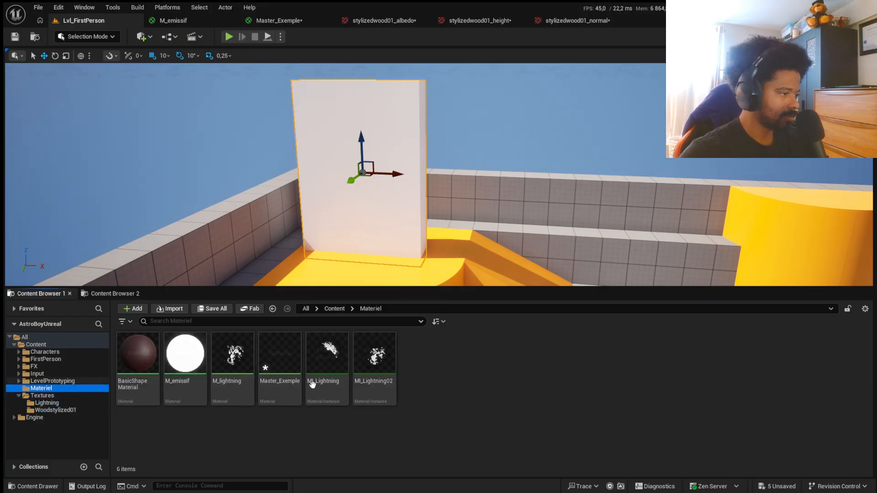
right_click(440, 372)
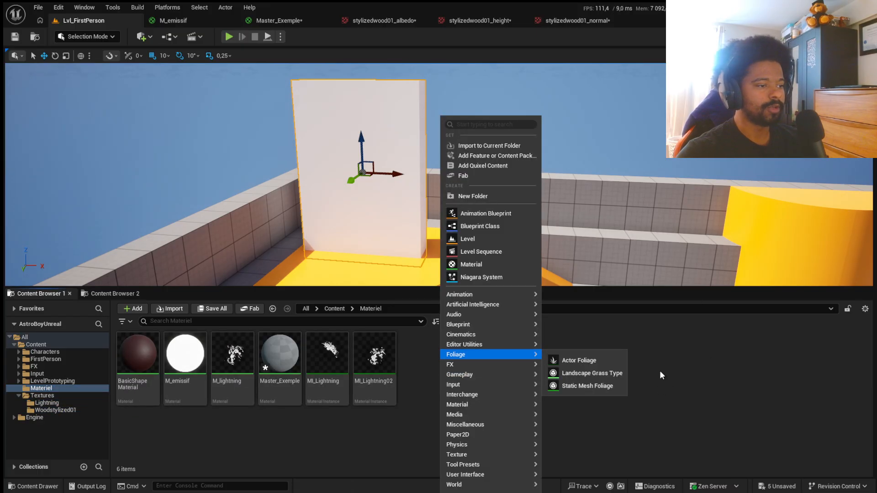
left_click(473, 196)
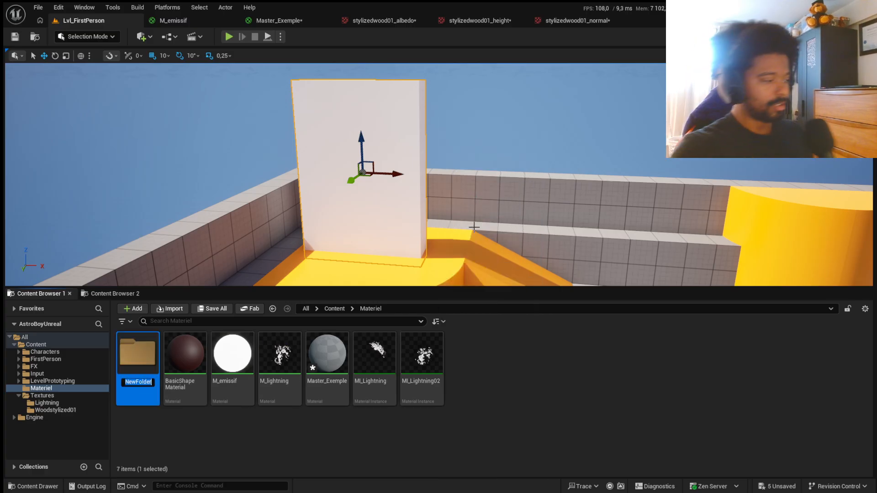
type("instance")
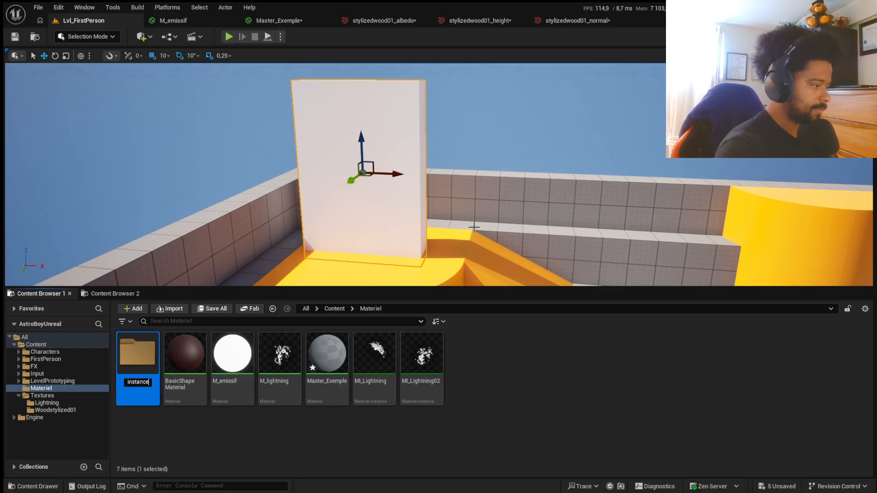
key("Return")
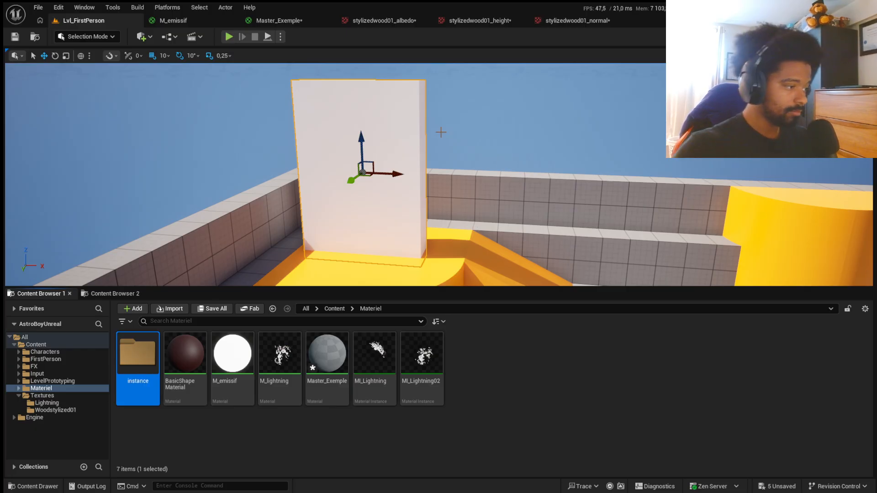
Create a material instance from the Master_Exemple material in the Materiel folder, keeping its default name
right_click(336, 364)
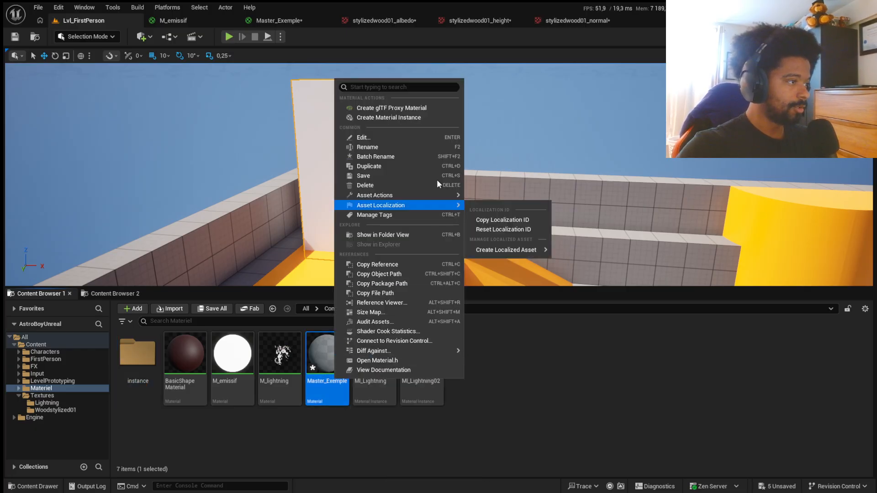
left_click(355, 429)
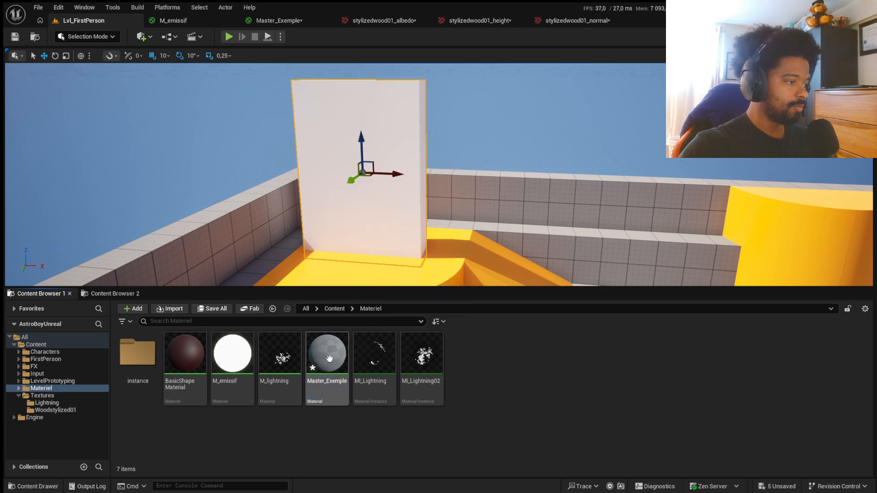
left_click(328, 359)
right_click(328, 359)
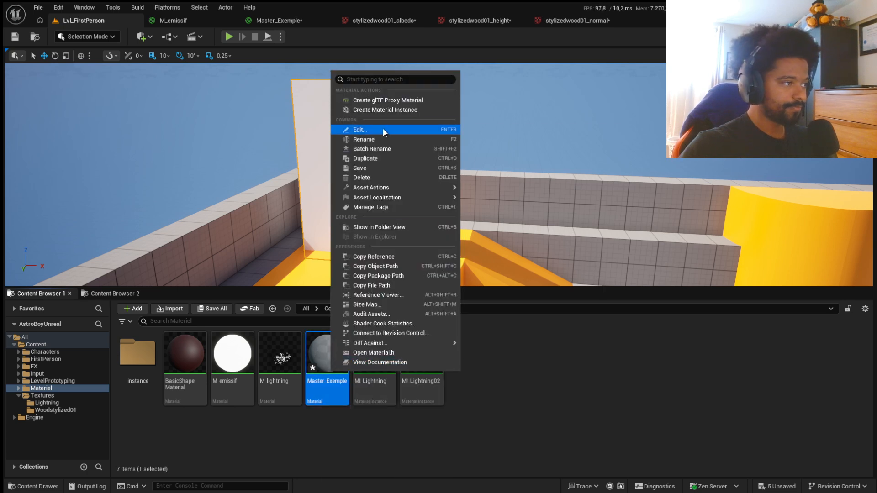
left_click(412, 110)
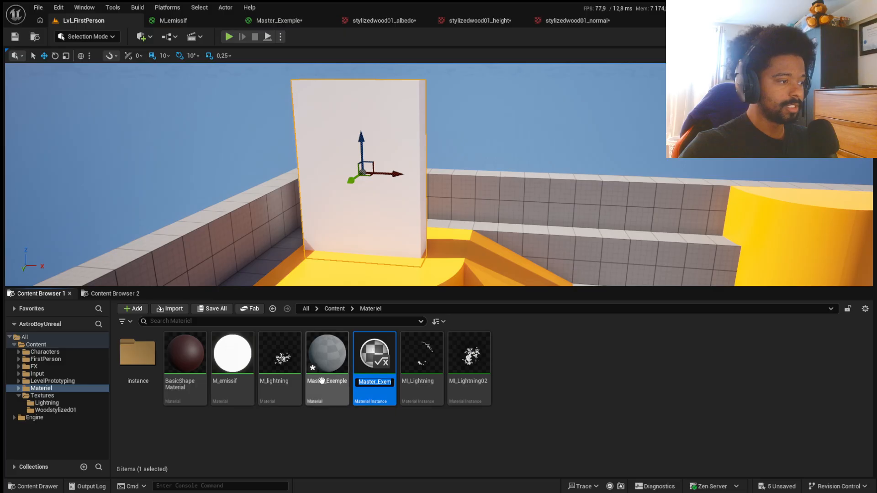
right_click(338, 367)
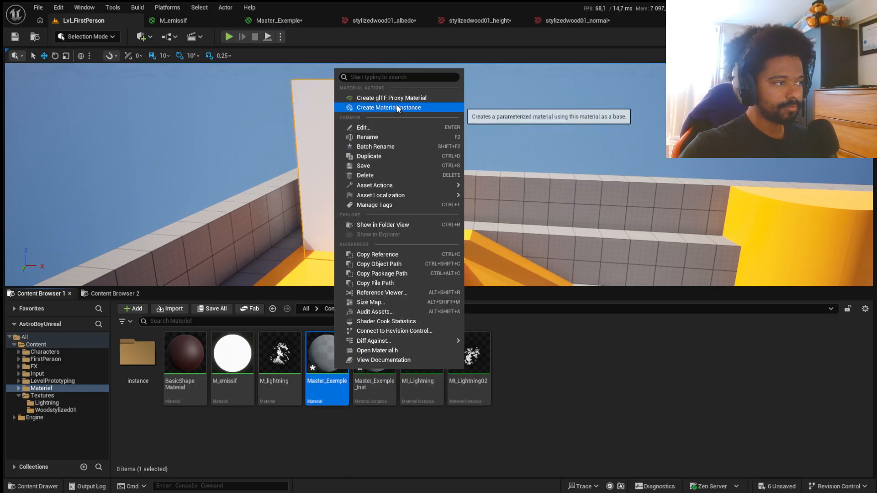
left_click(616, 433)
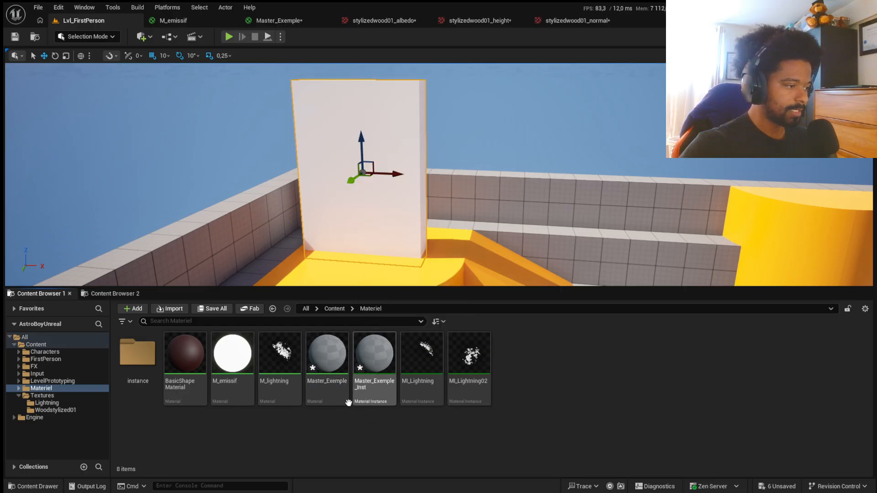
Rename the new material instance of Master_Exemple as MI_Exemple
mouse_move(373, 402)
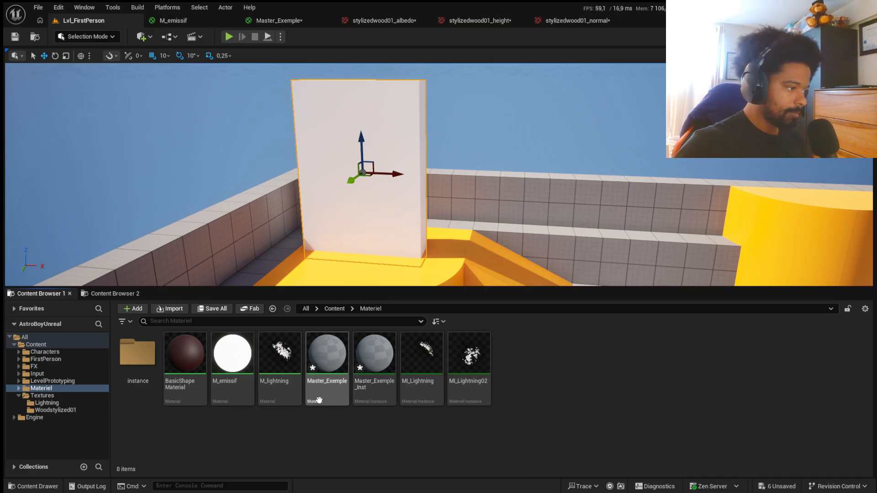
mouse_move(321, 402)
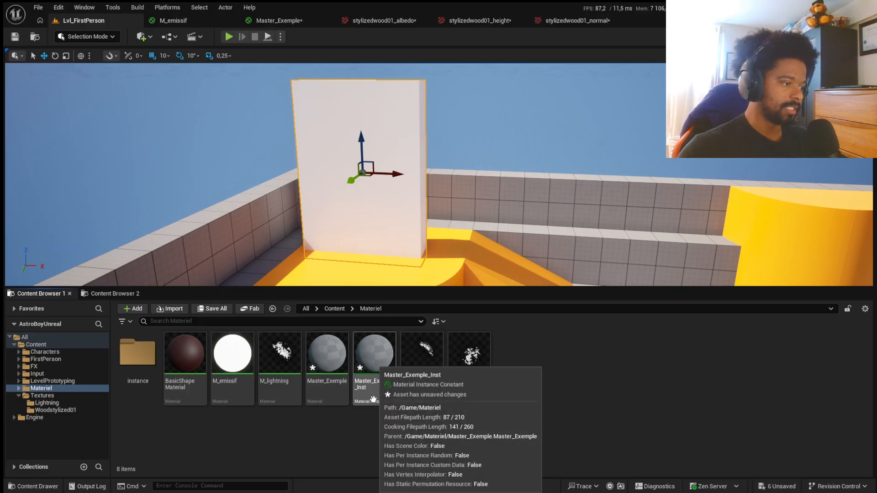
right_click(370, 391)
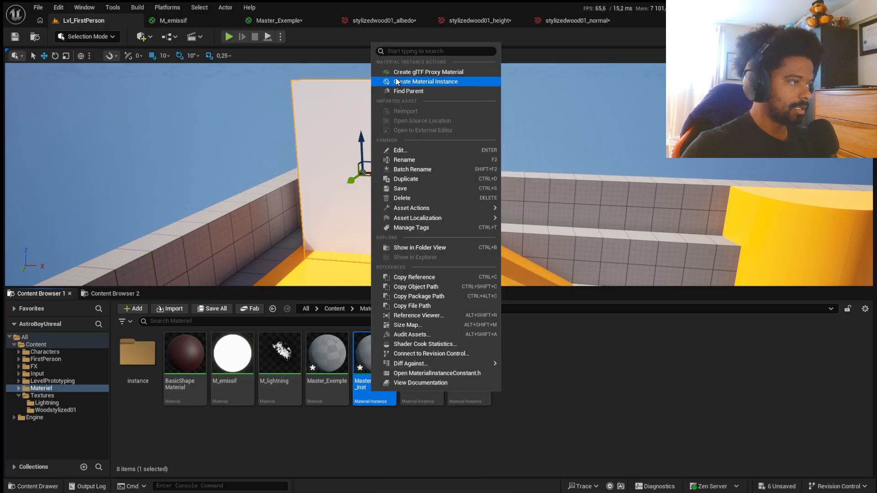
left_click(421, 159)
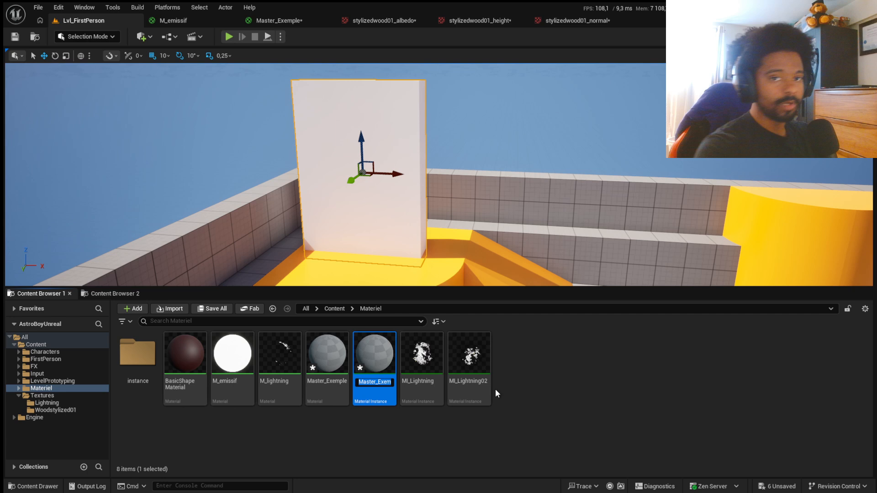
type("MI")
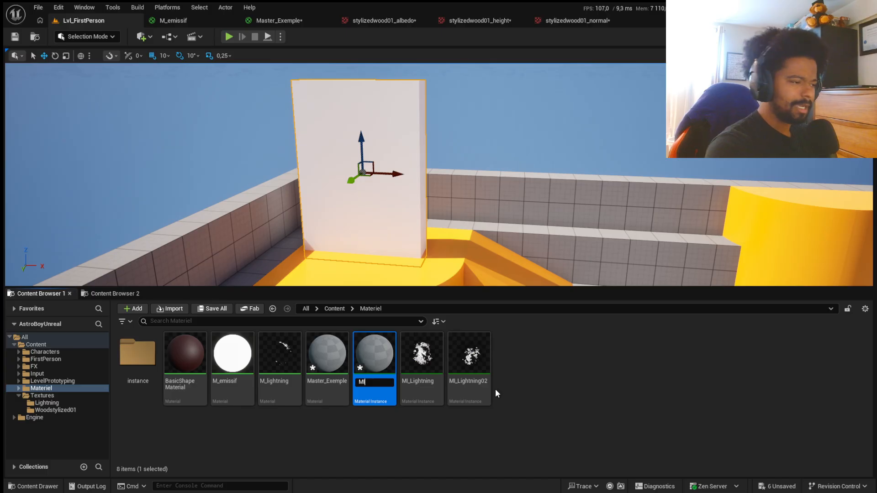
type("_")
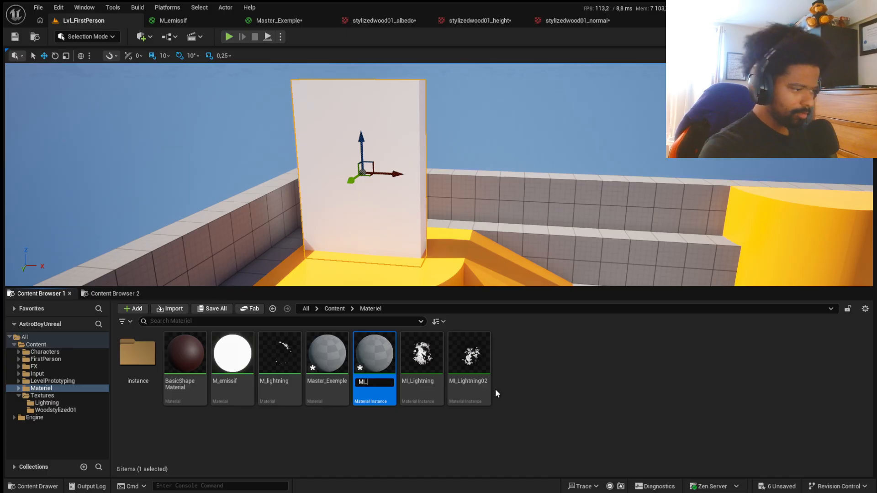
type("Wo")
key("BackSpace")
key("BackSpace")
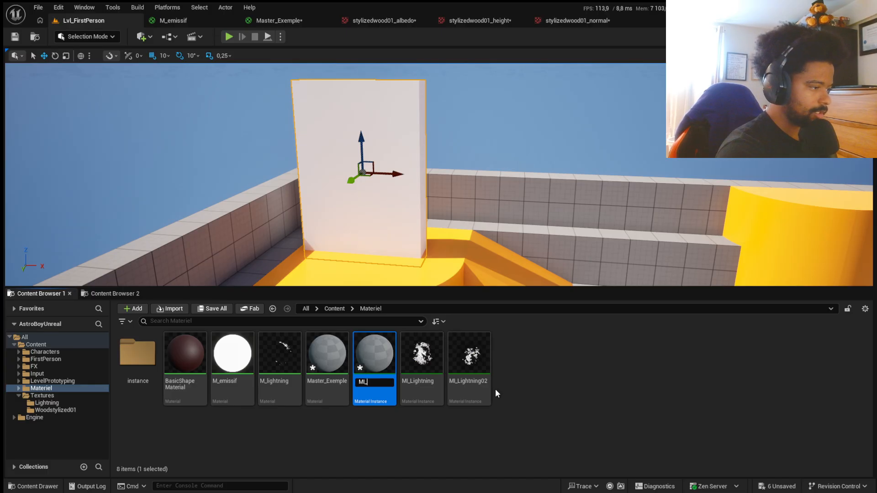
type("Ex")
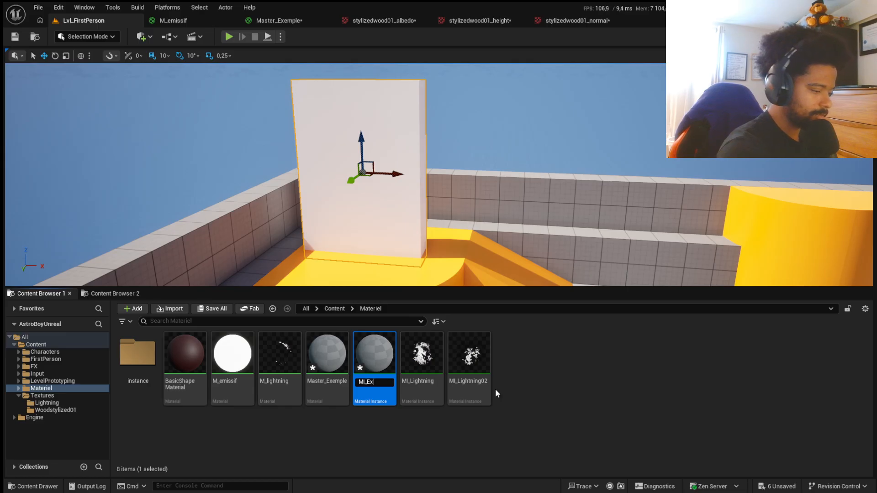
type("emple")
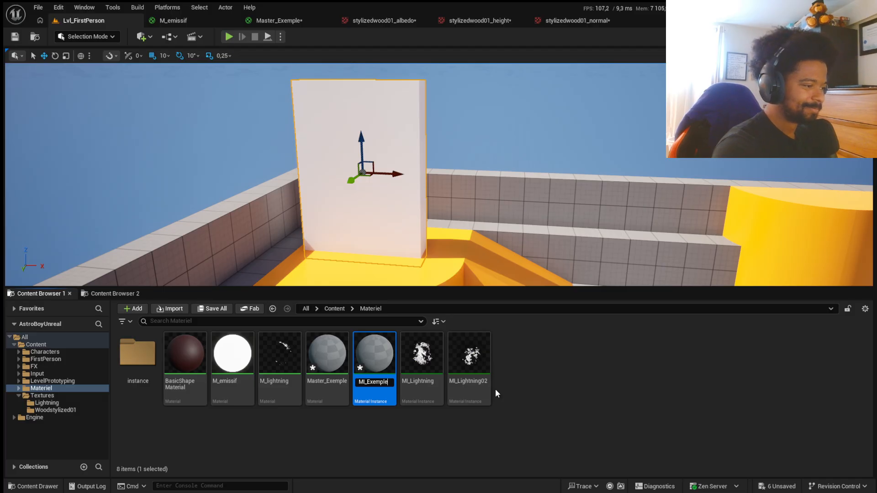
key("Return")
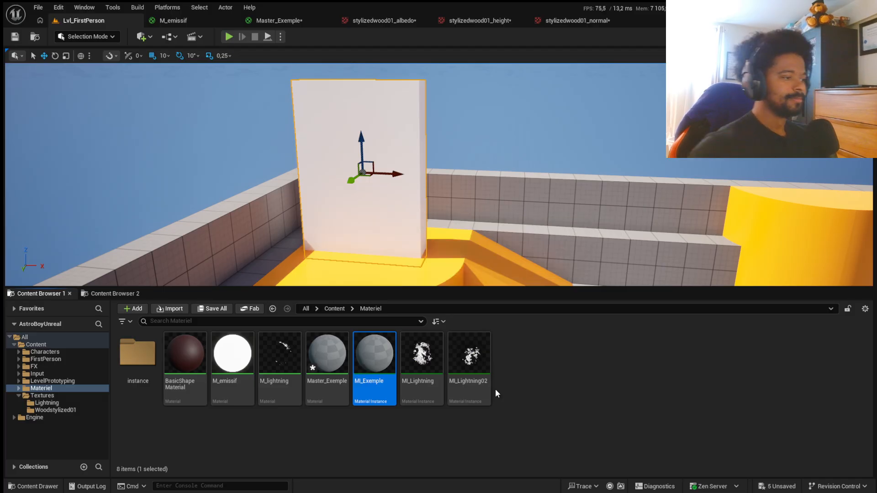
Move MI_Exemple into the instance folder and open it from there for editing
left_click_drag(354, 395, 133, 357)
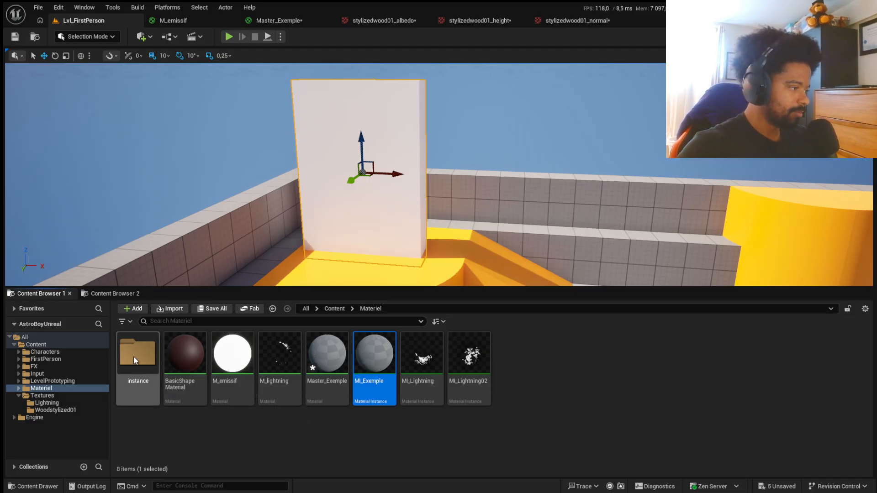
left_click(161, 379)
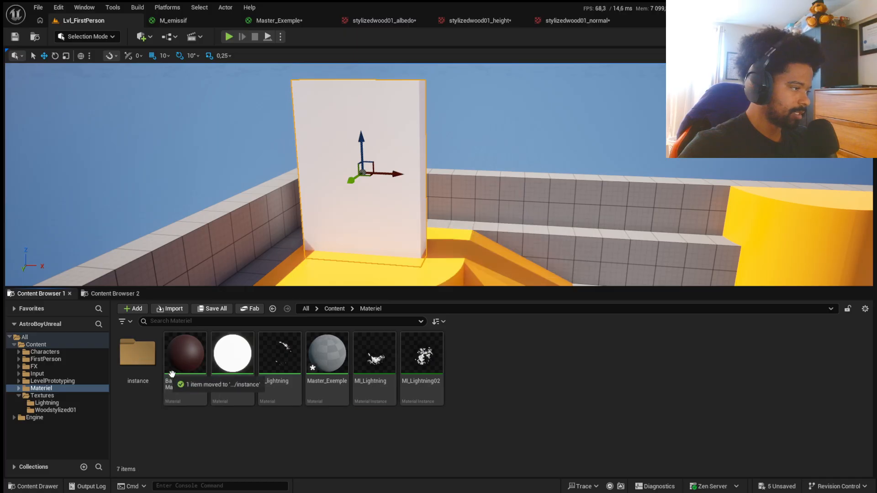
double_click(139, 353)
double_click(150, 357)
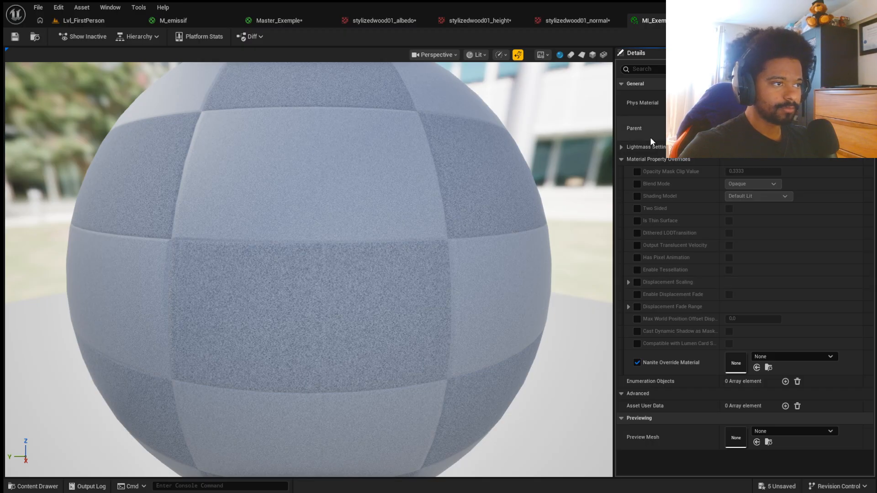
Apply and save the pending changes of the Master_Exemple material, then return to the MI_Exemple instance
left_click(187, 21)
left_click(285, 21)
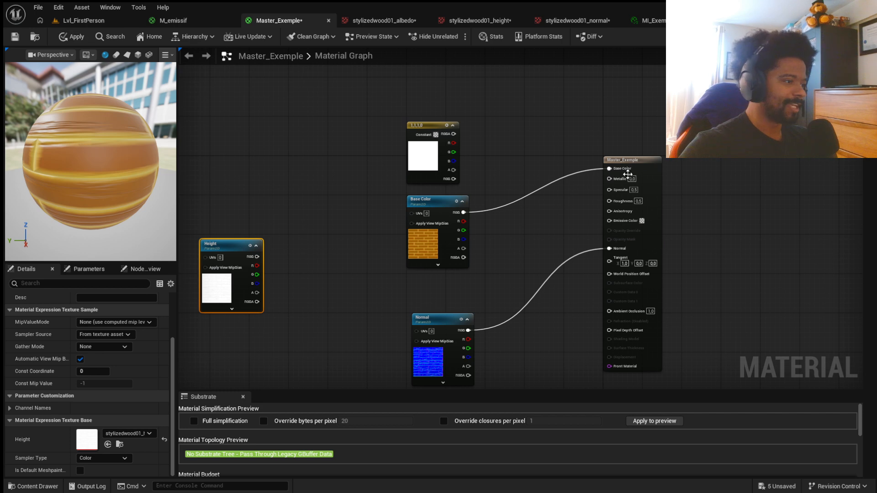
scroll(503, 202, "down", 6)
key("Home")
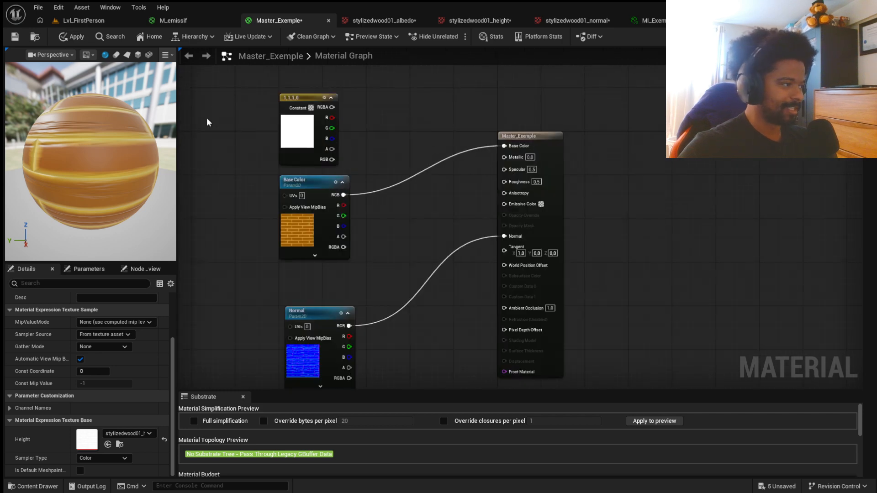
left_click(73, 37)
left_click(19, 40)
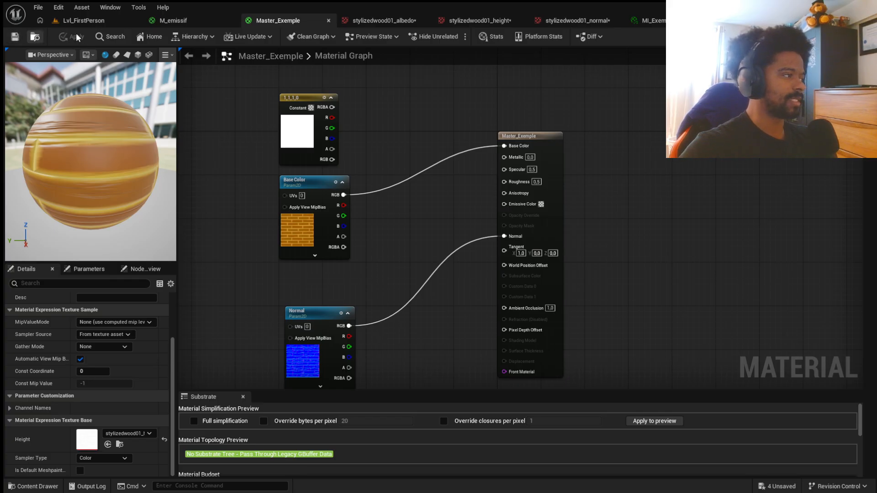
left_click(651, 21)
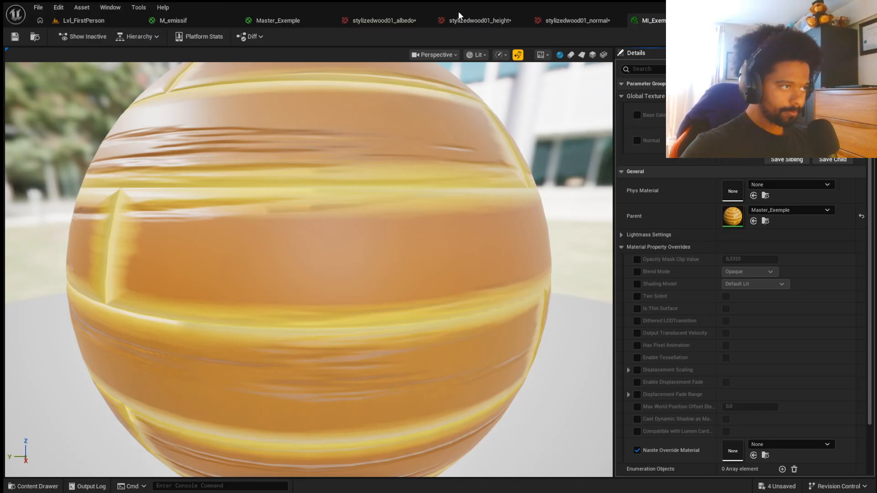
Close the open stylizedwood01 albedo, height and normal texture editors
left_click(423, 21)
left_click(423, 21)
left_click(423, 21)
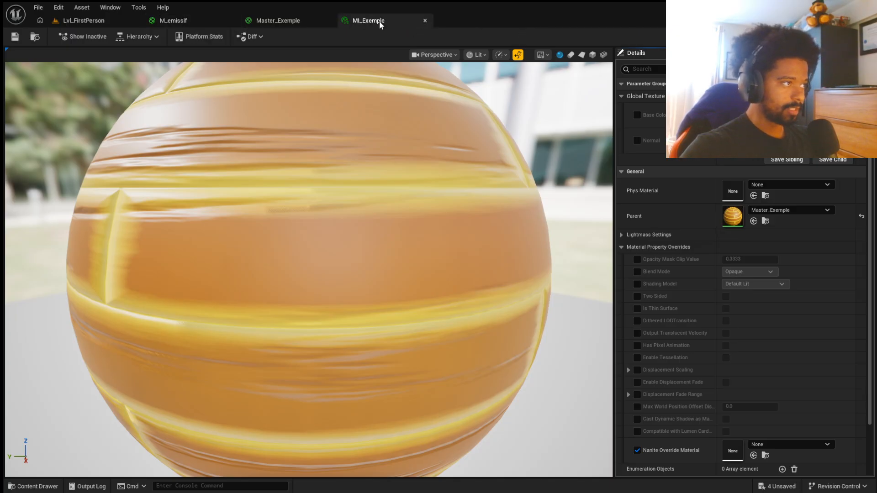
Compare the texture parameter nodes in the Master_Exemple graph with the parameters exposed in MI_Exemple
left_click(299, 18)
scroll(478, 98, "down", 3)
scroll(390, 115, "up", 4)
scroll(436, 250, "down", 5)
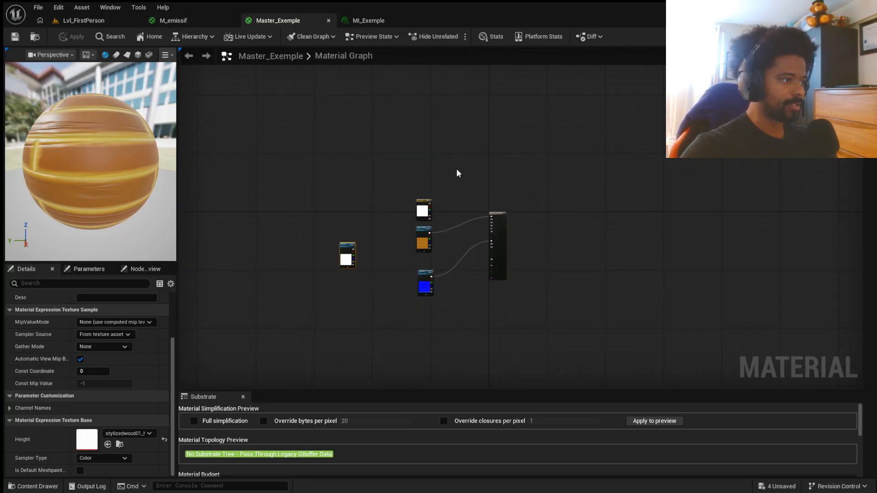
scroll(457, 173, "up", 5)
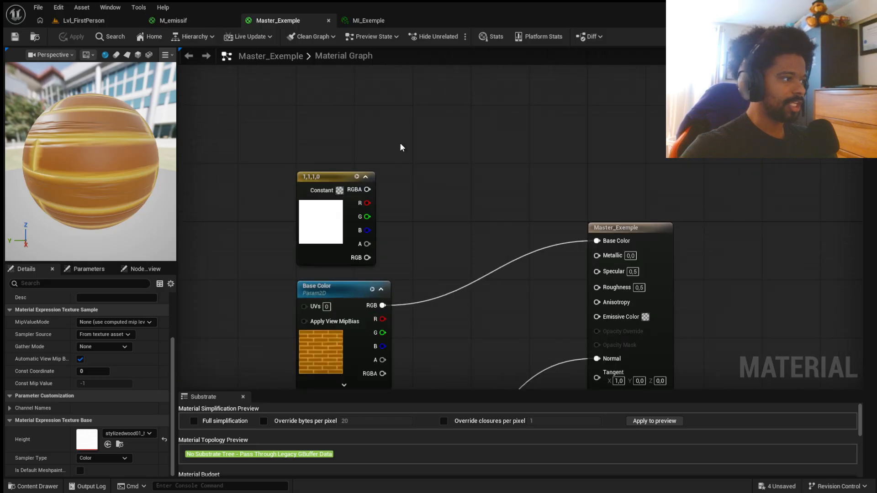
left_click(384, 20)
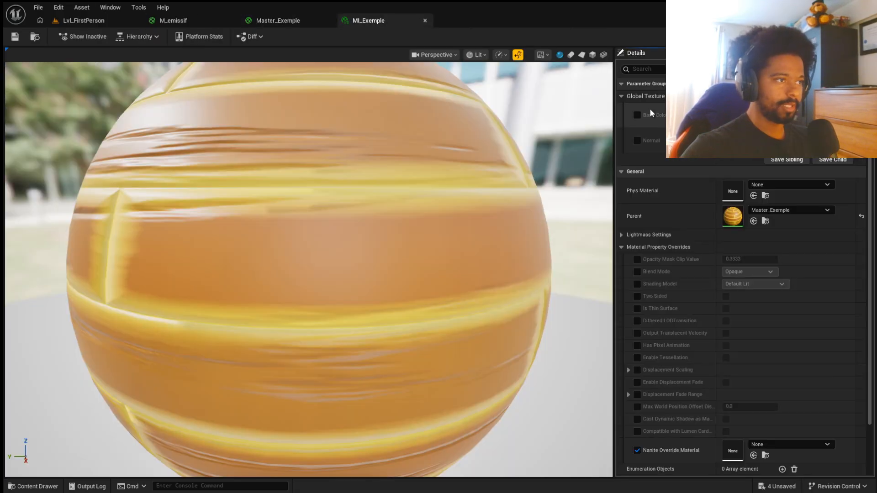
left_click(317, 22)
scroll(443, 98, "down", 5)
scroll(411, 183, "up", 5)
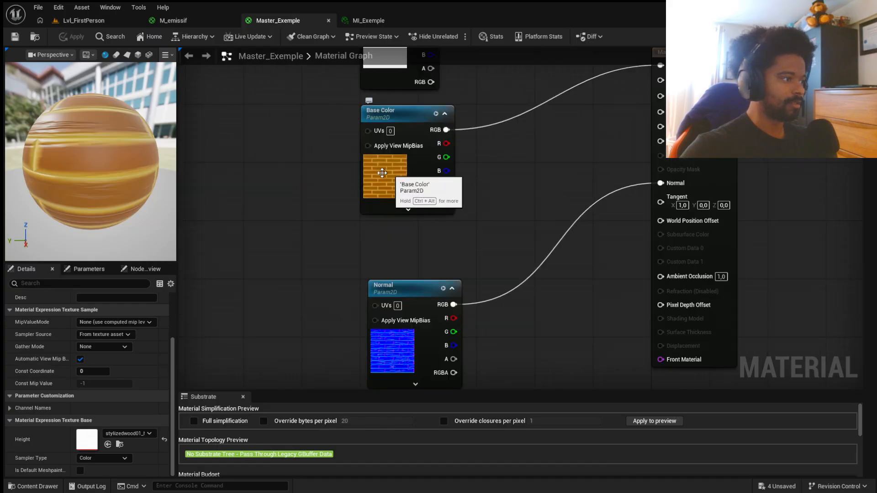
left_click(393, 20)
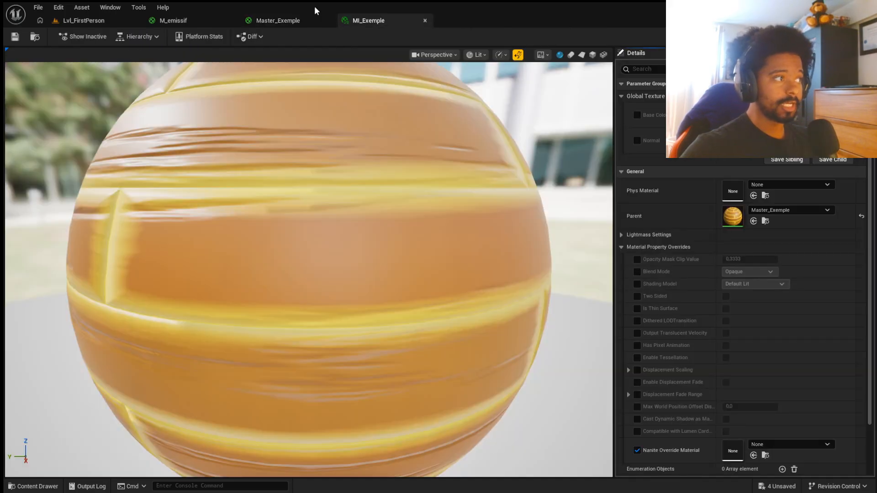
Assign the Base Color texture parameter in Master_Exemple to a new parameter group named Textures
left_click(318, 21)
left_click(398, 181)
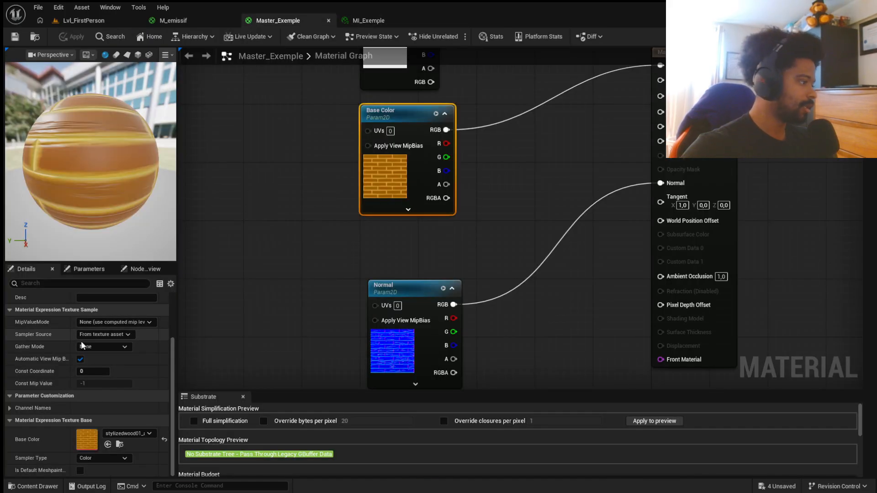
scroll(122, 342, "up", 3)
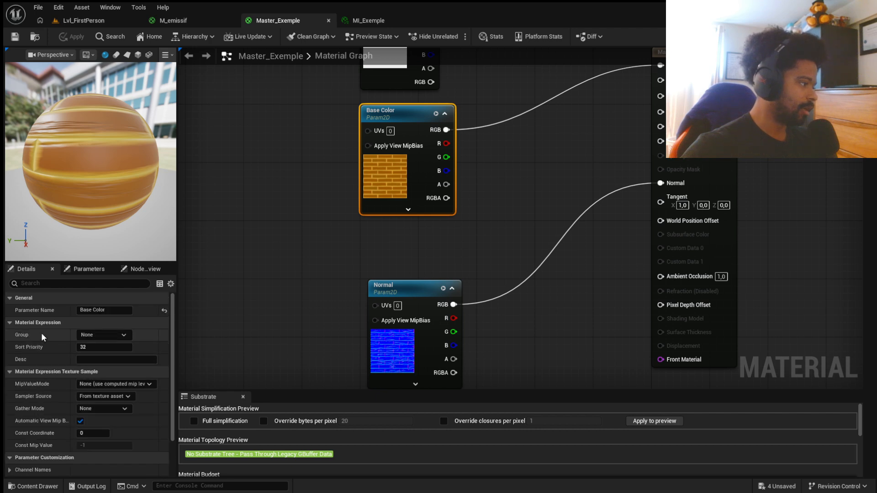
left_click(108, 335)
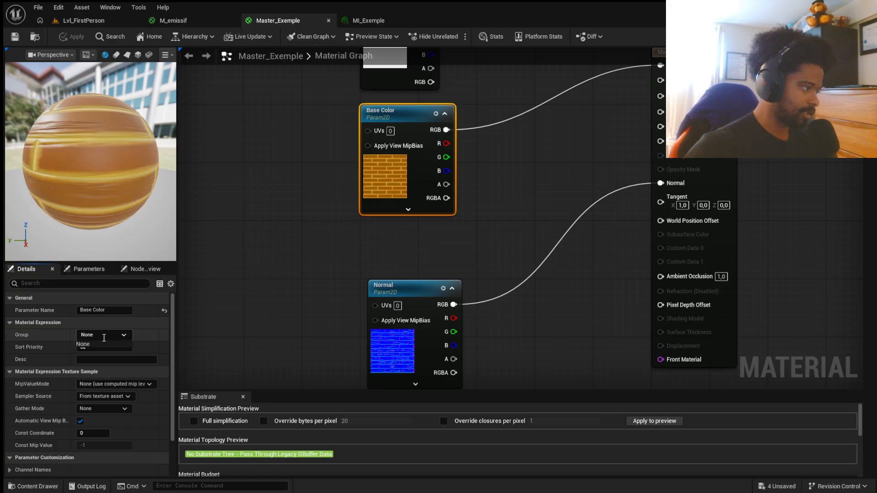
type("T")
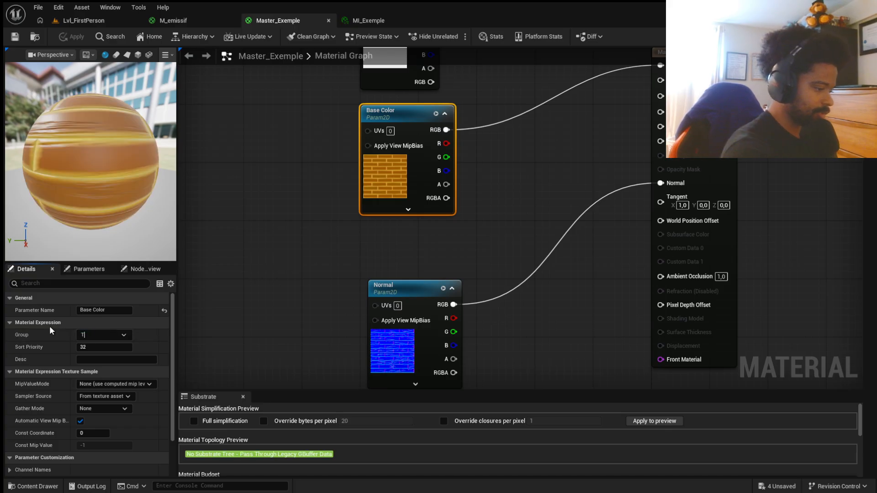
type("extures")
key("Return")
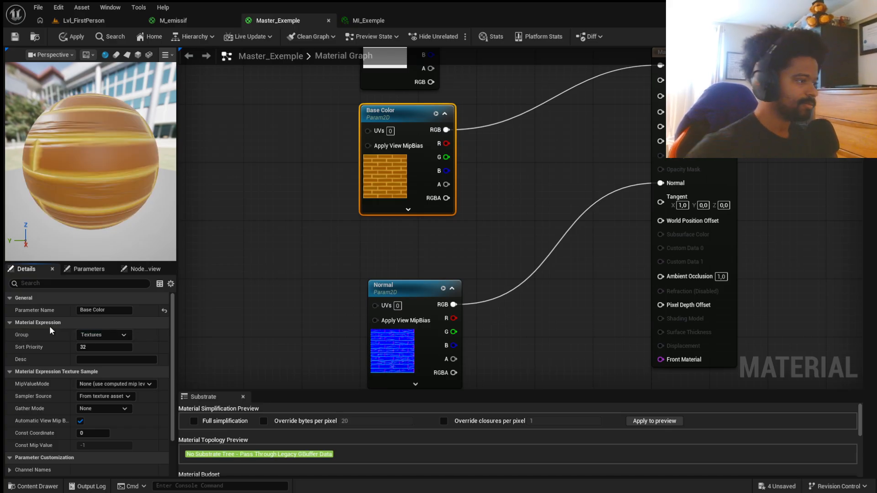
Assign the Normal texture parameter to the existing Textures group
left_click(399, 352)
left_click(121, 336)
left_click(94, 350)
scroll(501, 232, "down", 2)
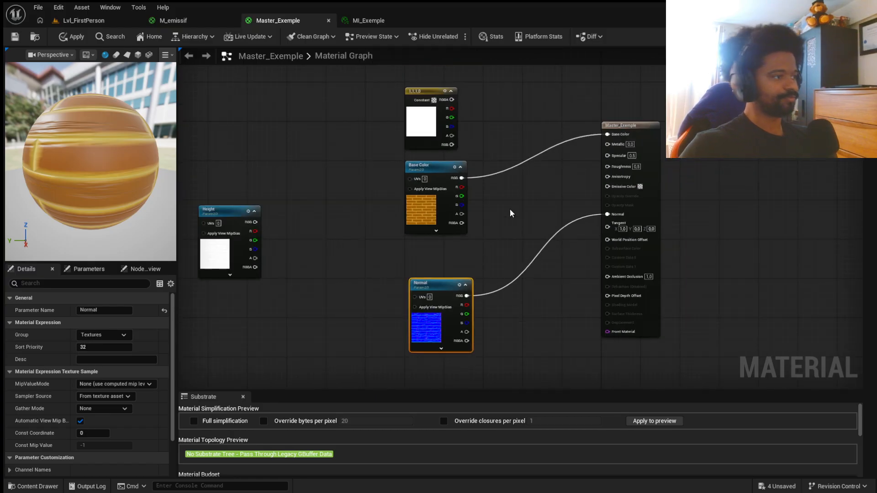
scroll(495, 180, "up", 2)
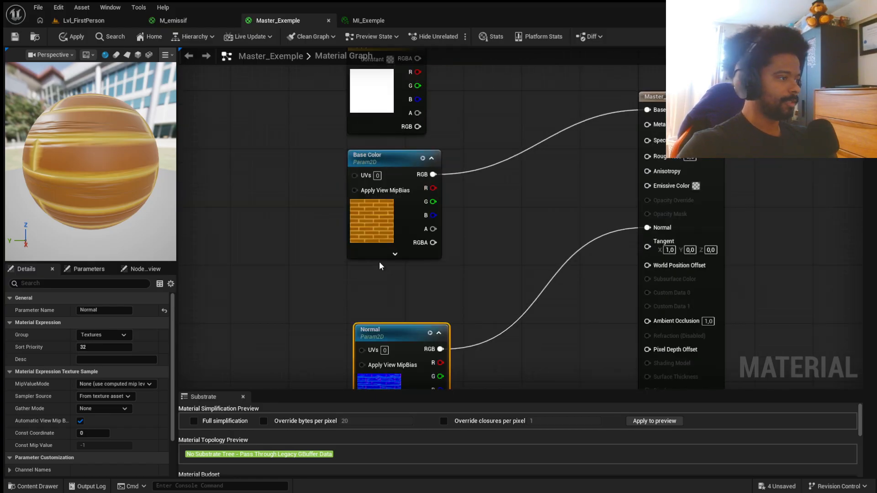
Save the Master_Exemple material and expand the Textures parameter group in MI_Exemple
left_click(372, 19)
left_click(256, 21)
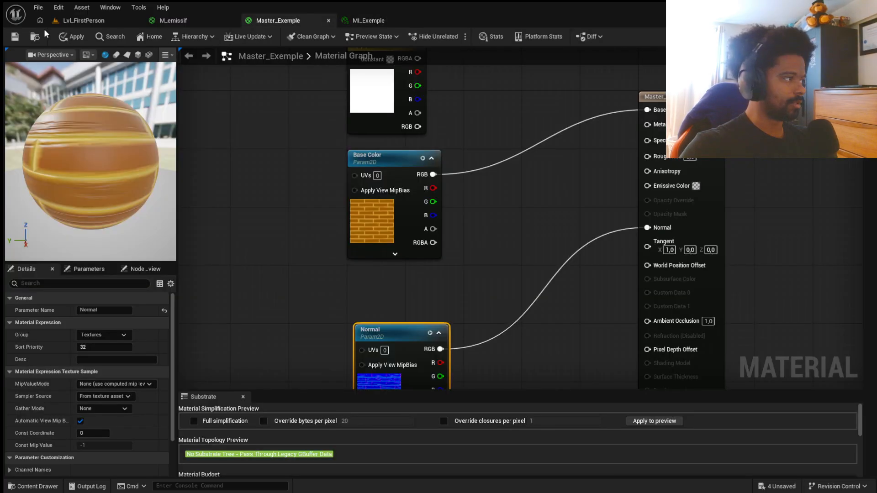
left_click(15, 36)
left_click(370, 19)
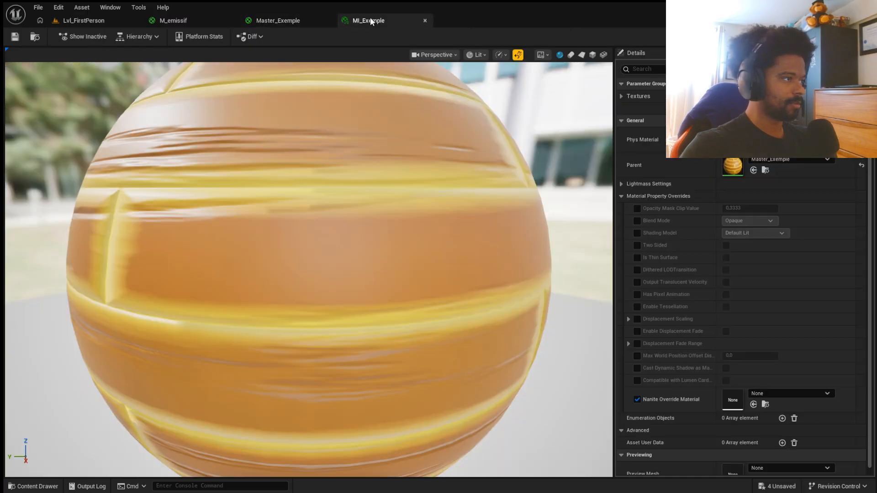
left_click(622, 97)
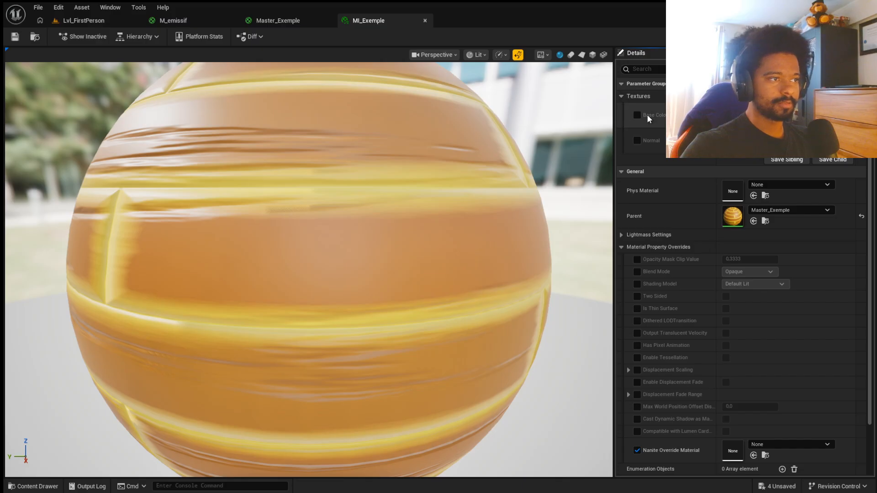
Add a Multiply node to the Master_Exemple graph and place it above the Base Color connection
left_click(281, 21)
scroll(412, 175, "down", 3)
scroll(384, 207, "up", 3)
scroll(377, 295, "down", 2)
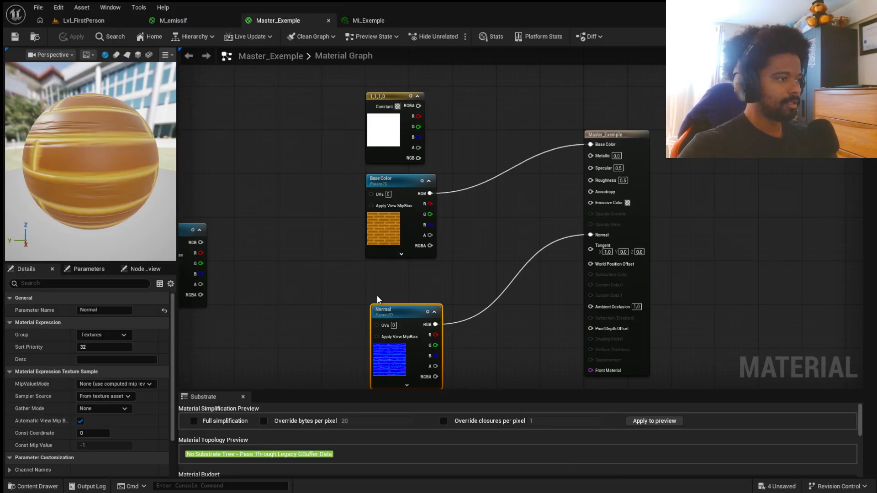
scroll(431, 194, "up", 2)
right_click(463, 215)
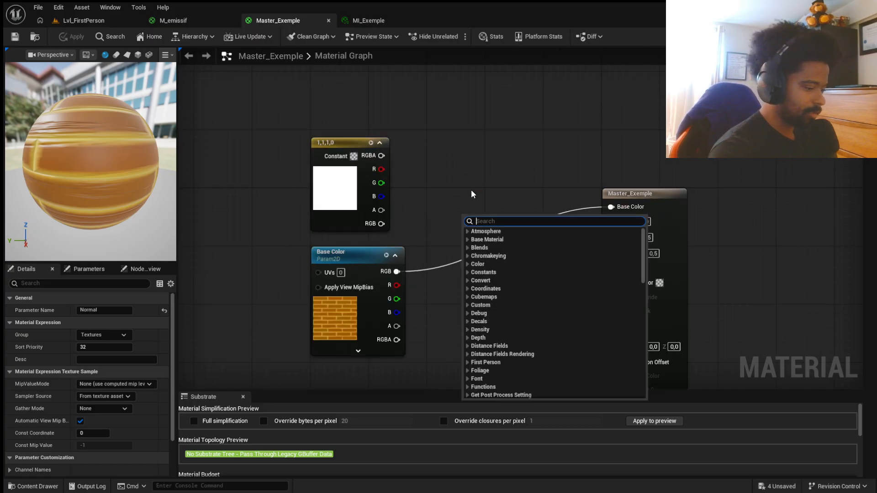
type("mult")
key("Return")
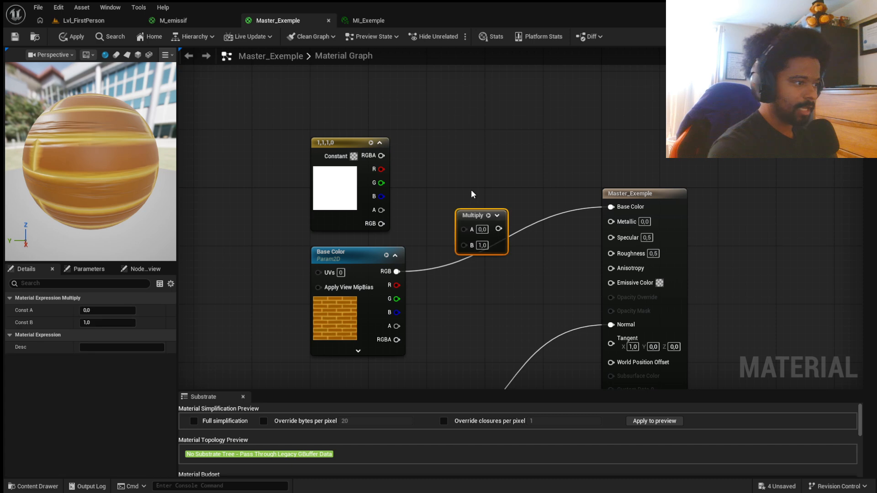
left_click_drag(468, 211, 483, 169)
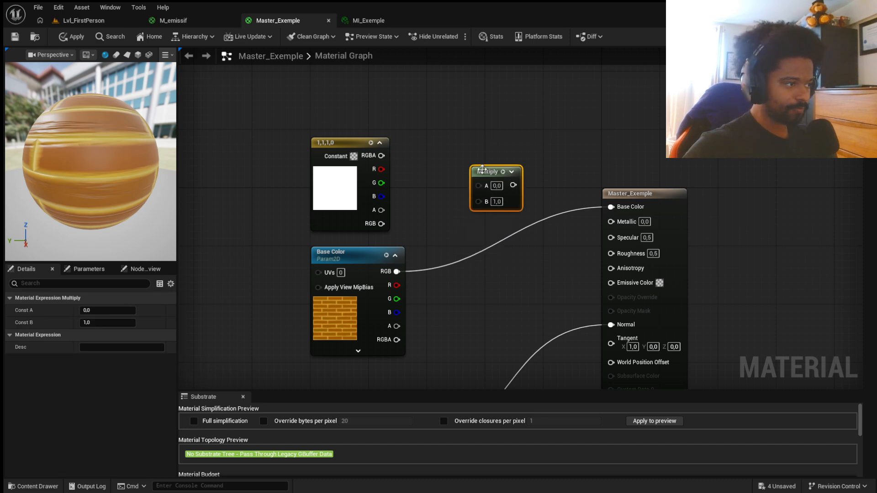
Place an Add node below the Multiply node for comparison and delete it
right_click(499, 275)
type("add")
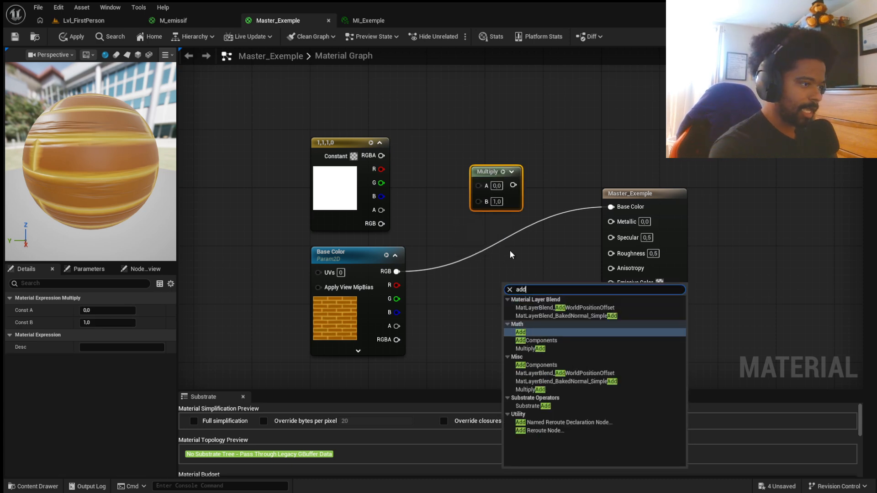
key("Return")
left_click_drag(515, 280, 489, 252)
left_click(491, 170)
left_click(486, 252)
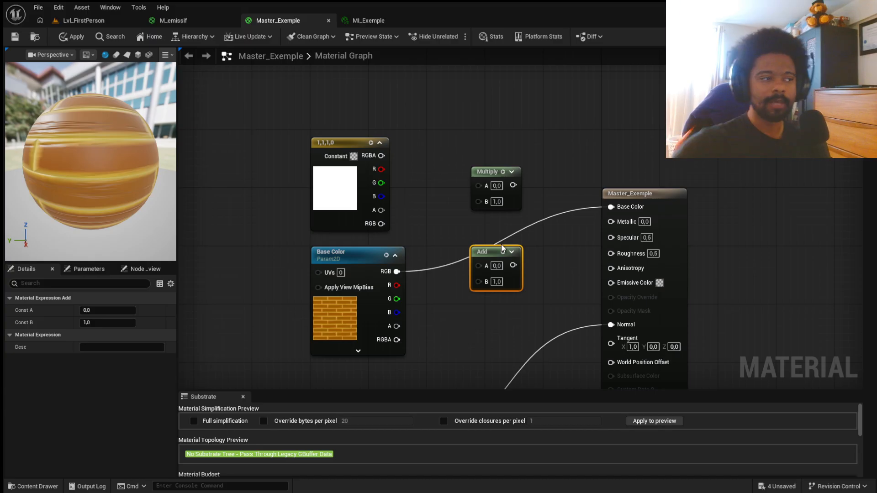
left_click(494, 172)
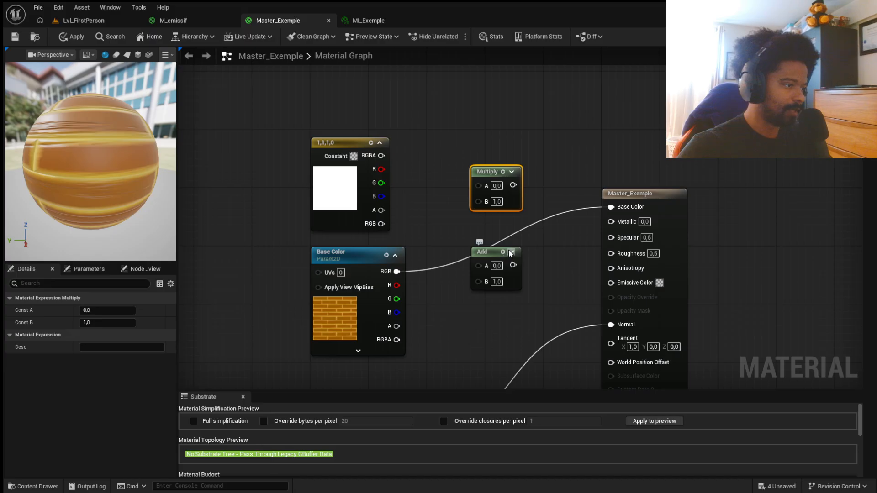
left_click(488, 253)
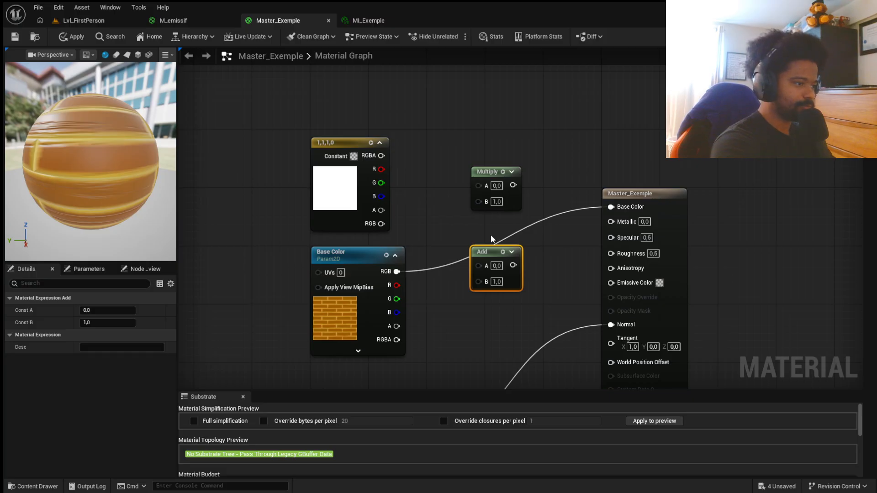
key("Delete")
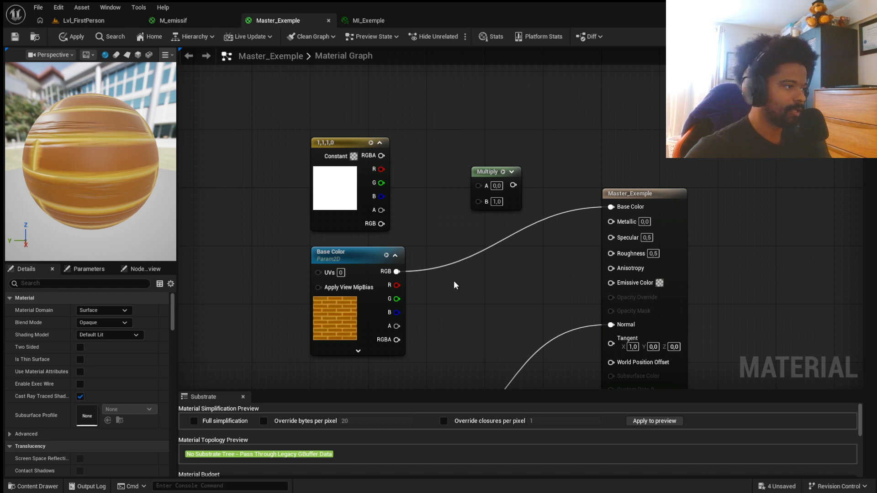
Connect the white constant to Multiply input A and convert it to a parameter named Color Tint
left_click_drag(382, 155, 479, 185)
left_click(339, 145)
right_click(339, 145)
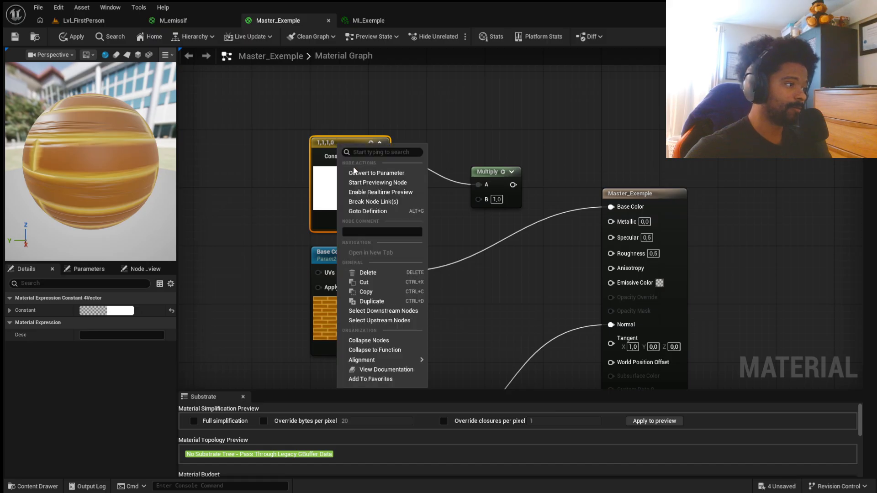
left_click(380, 173)
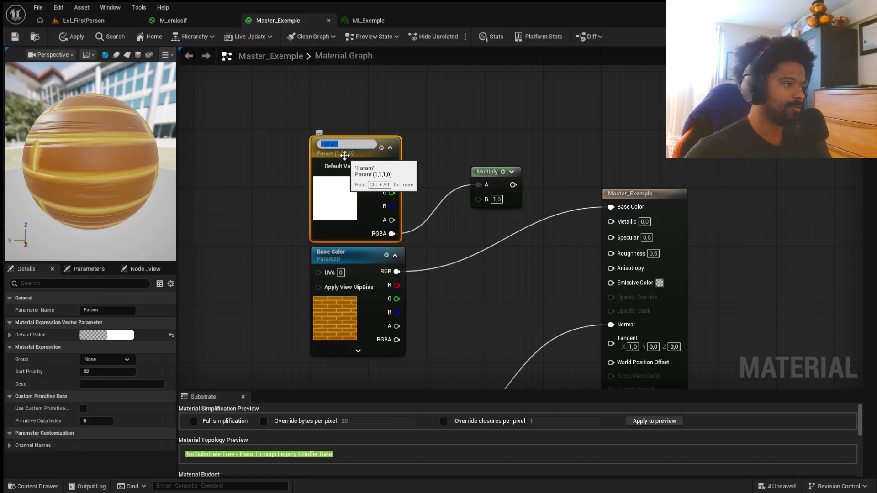
type("Color Tint")
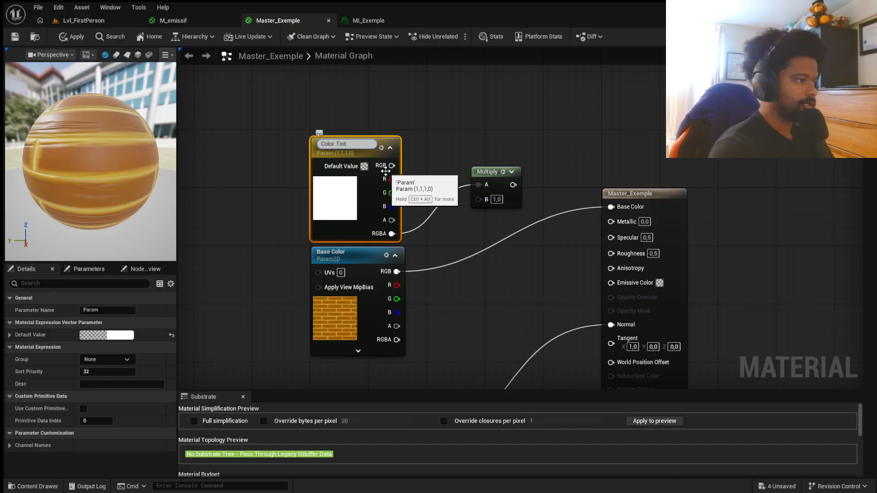
key("Return")
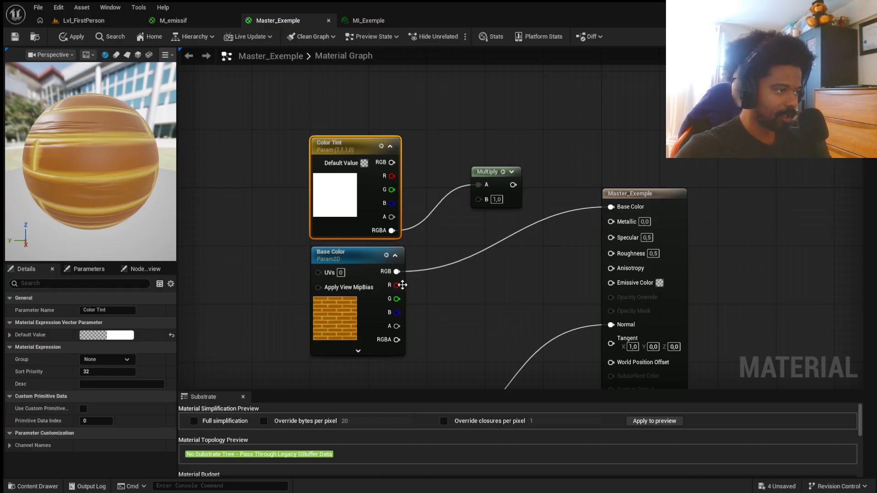
Connect the Base Color texture's RGB to Multiply input B and the Multiply output to the material's Base Color
left_click_drag(397, 271, 485, 199)
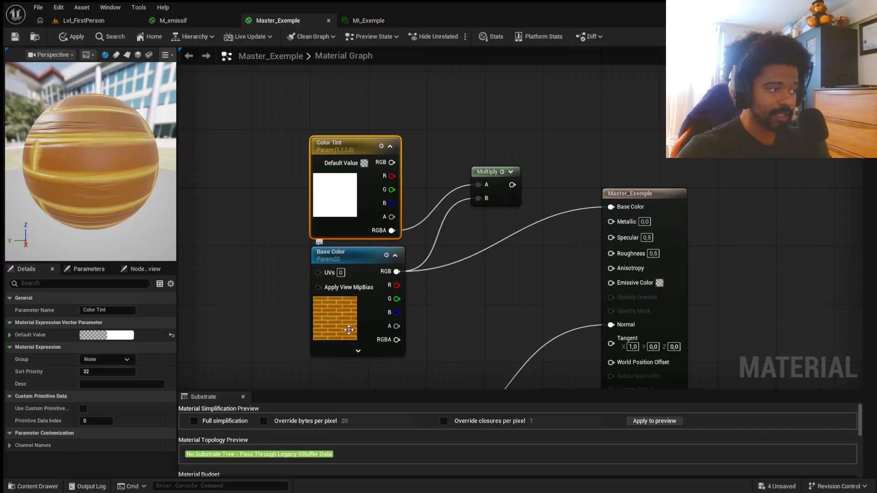
scroll(425, 197, "down", 2)
scroll(409, 224, "up", 2)
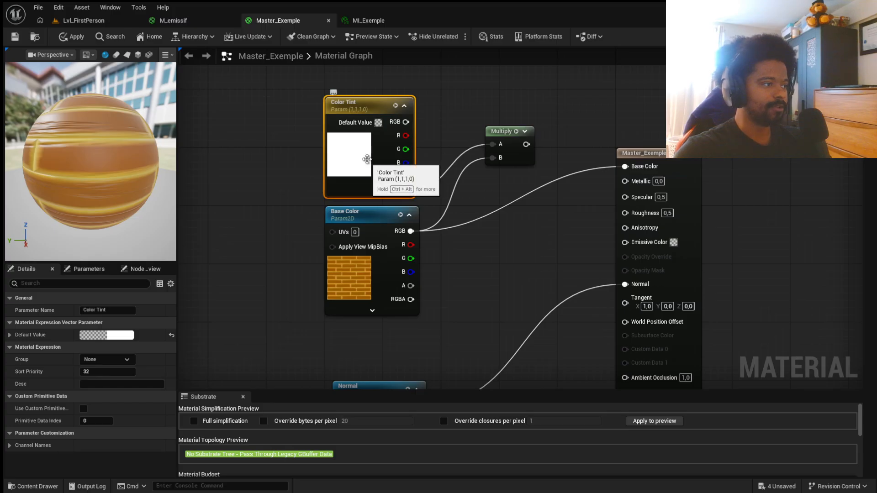
left_click_drag(366, 164, 359, 143)
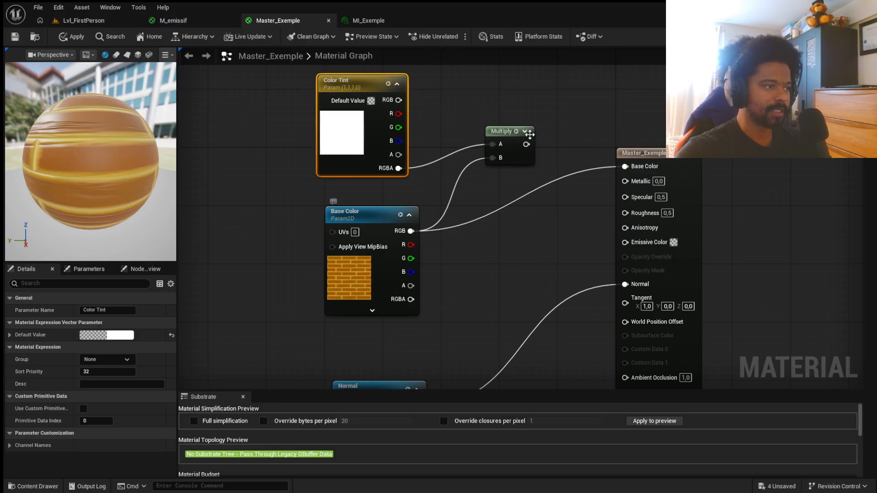
left_click_drag(527, 144, 625, 167)
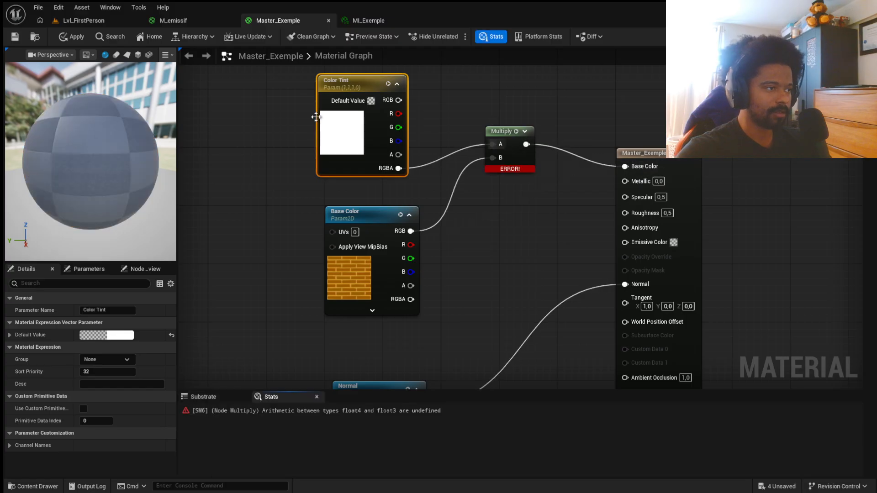
Rewire the Multiply node with the Base Color texture's RGB into A and Color Tint's RGB into B
scroll(506, 141, "down", 1)
scroll(505, 141, "up", 1)
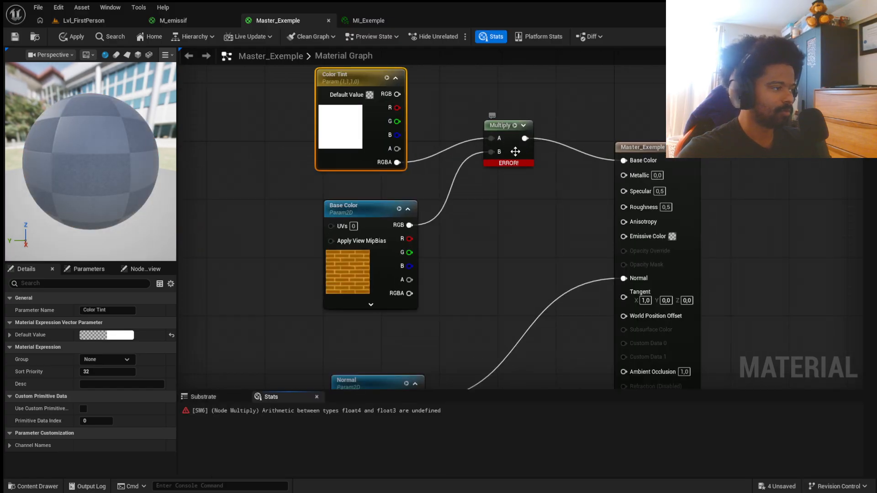
left_click(512, 147)
left_click(553, 219)
scroll(467, 179, "down", 2)
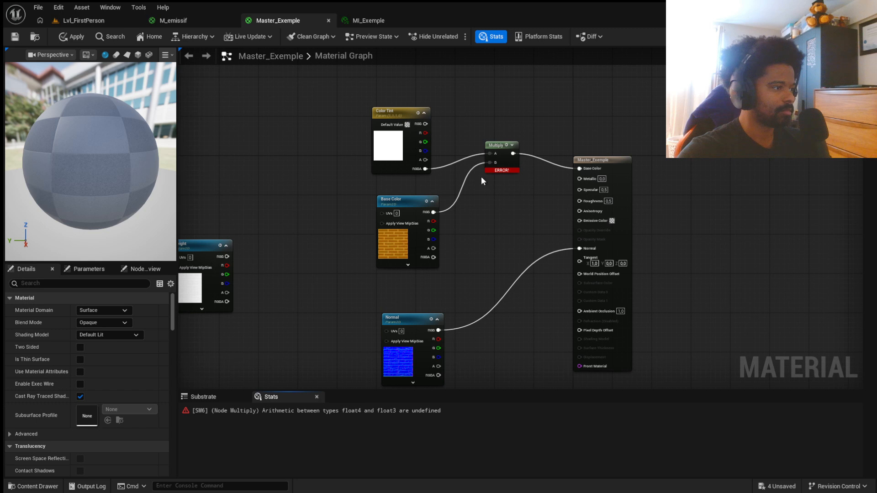
scroll(382, 205, "up", 2)
left_click_drag(461, 216, 541, 132)
left_click_drag(449, 85, 546, 144)
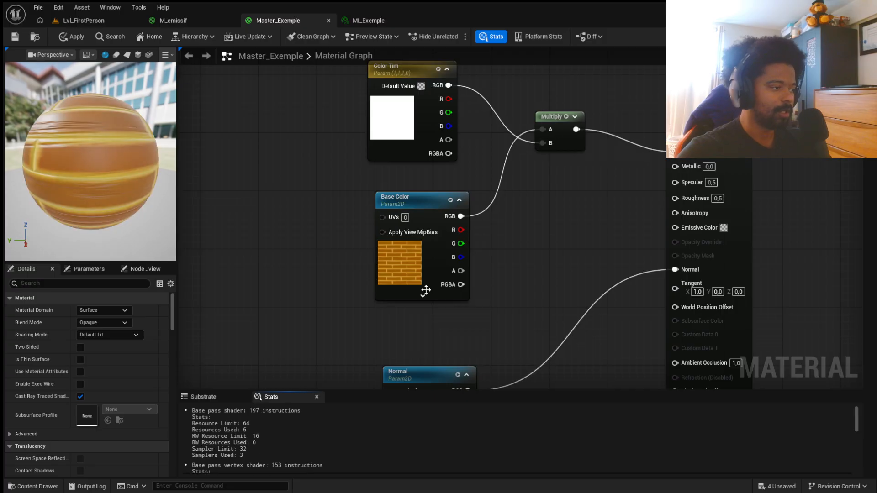
right_click_drag(566, 184, 499, 247)
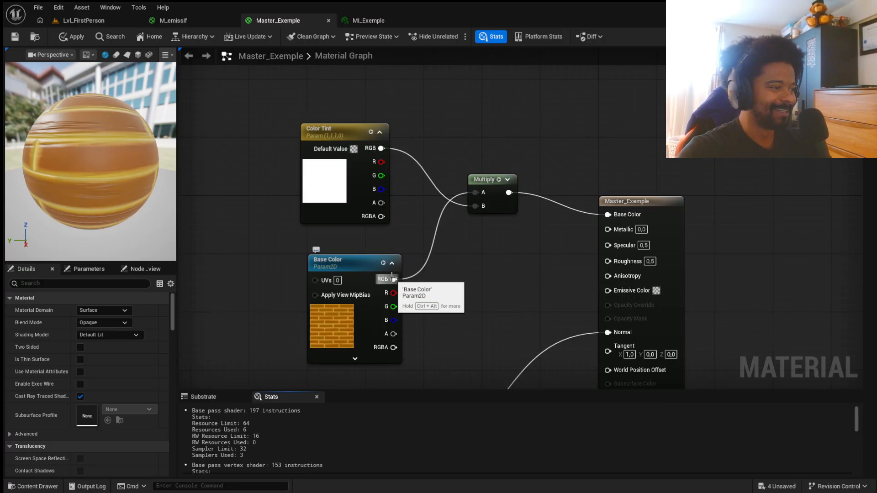
Rearrange the graph so that the Base Color node sits directly above the Color Tint node
left_click_drag(349, 255, 365, 57)
left_click_drag(343, 147, 328, 276)
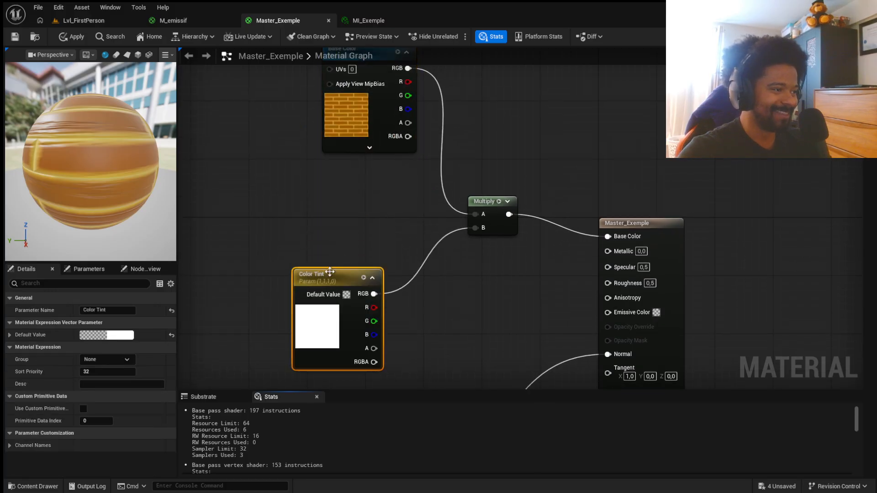
left_click_drag(361, 85, 331, 186)
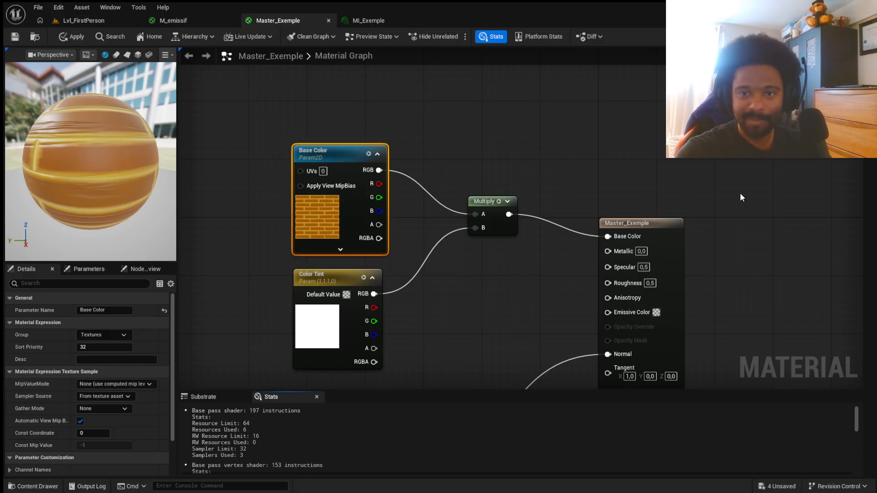
Save the Master_Exemple material and expand the new vector parameter group in MI_Exemple
left_click(21, 35)
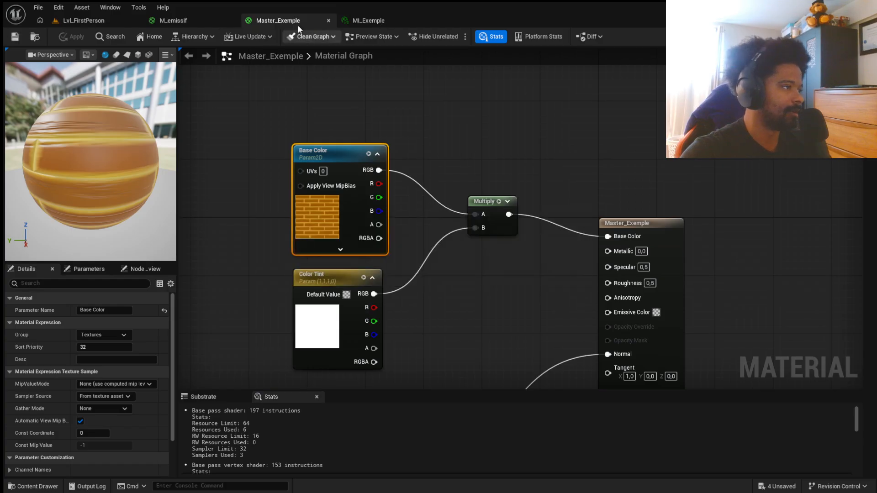
left_click(381, 21)
left_click(623, 96)
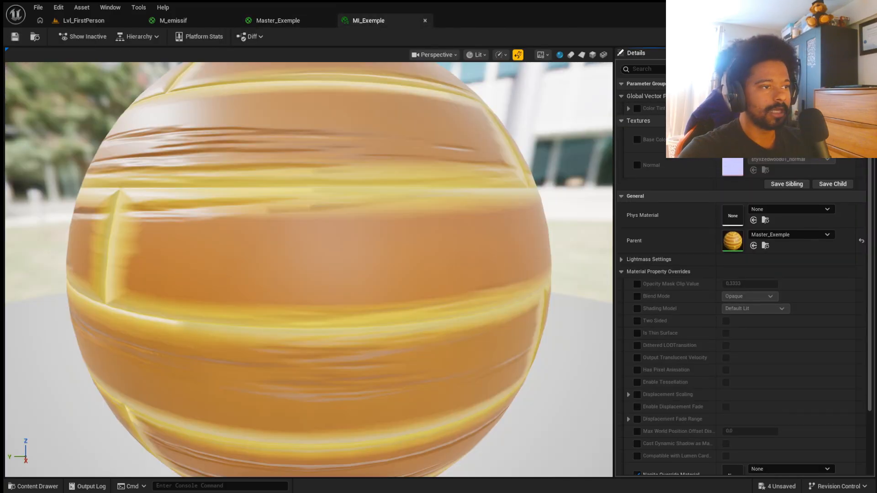
Assign the Color Tint parameter in Master_Exemple to a new parameter group named Color Modif
left_click(278, 21)
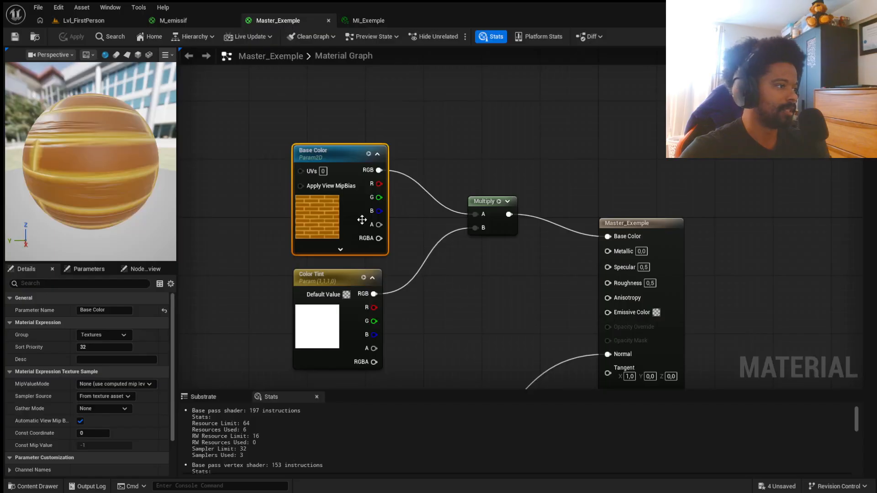
left_click(328, 330)
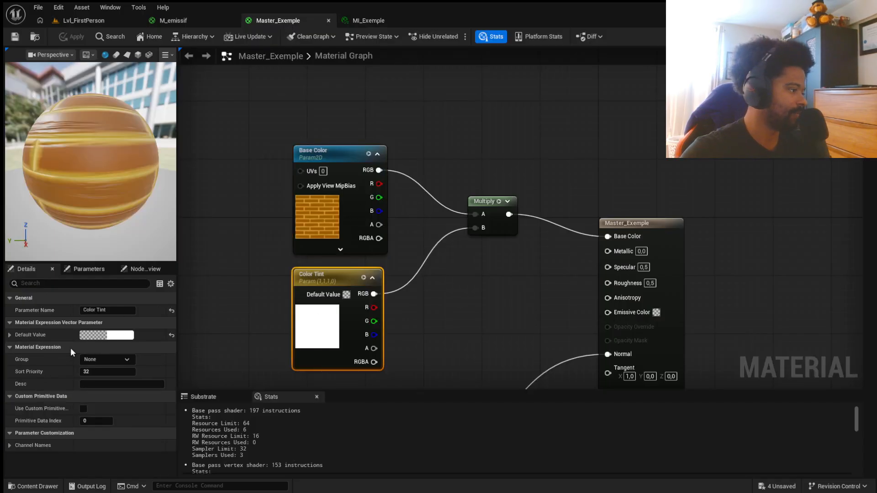
left_click(89, 360)
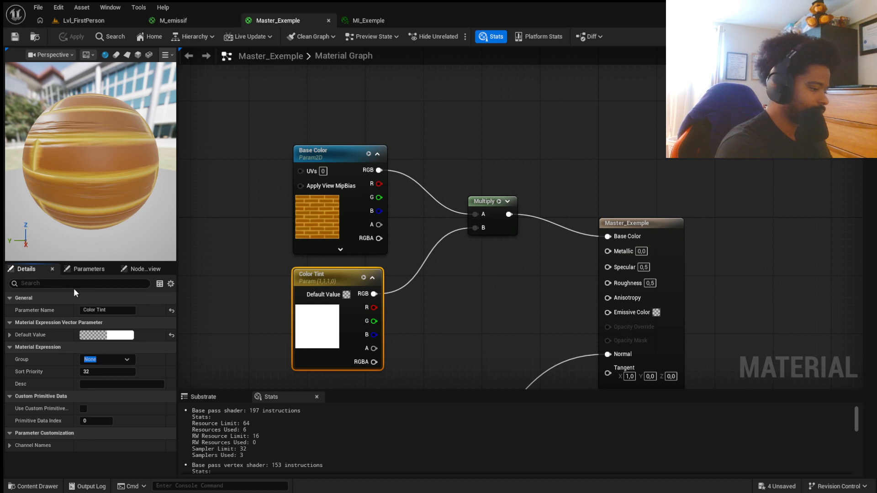
type("C")
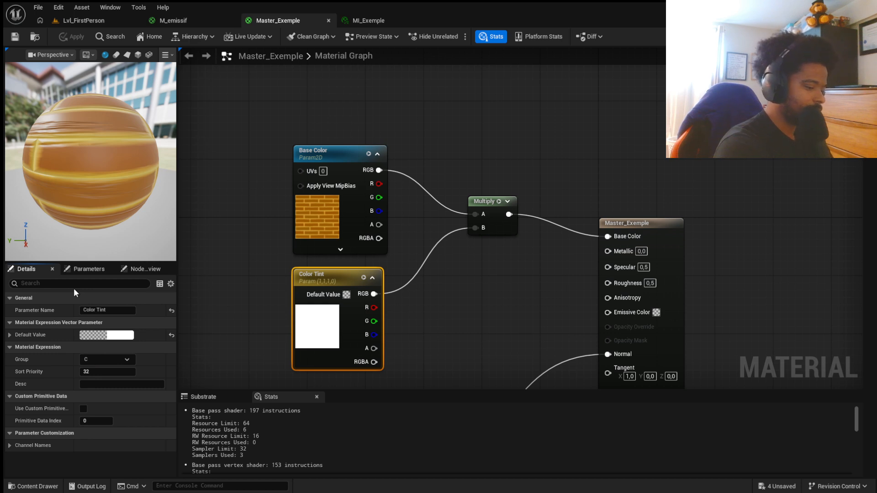
type("olor Mod")
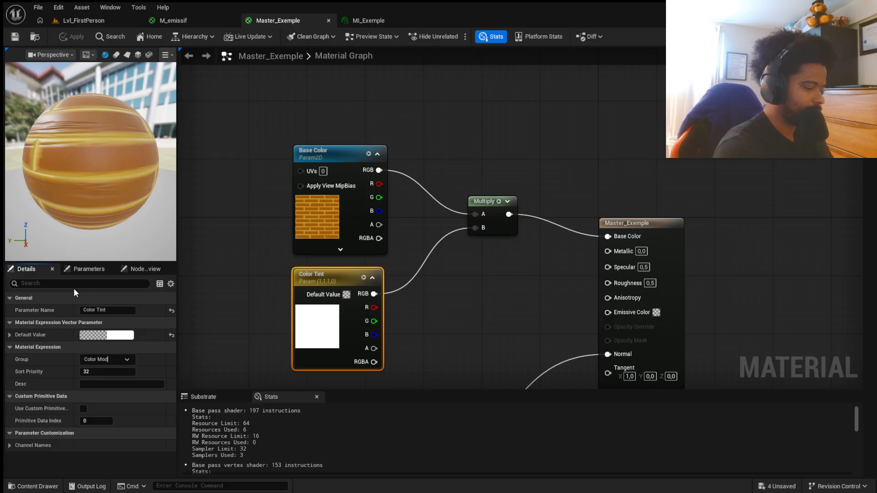
type("if")
key("Return")
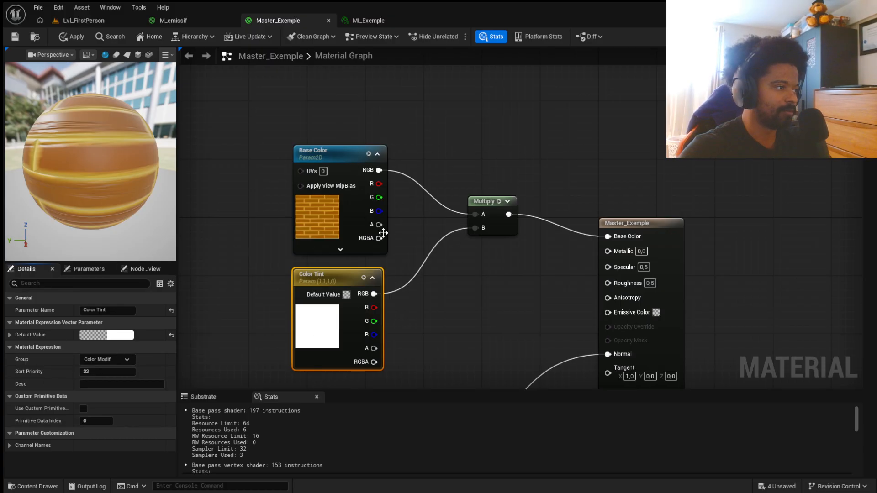
Expand the Color Modif group in MI_Exemple and enable its Color Tint parameter
left_click(385, 19)
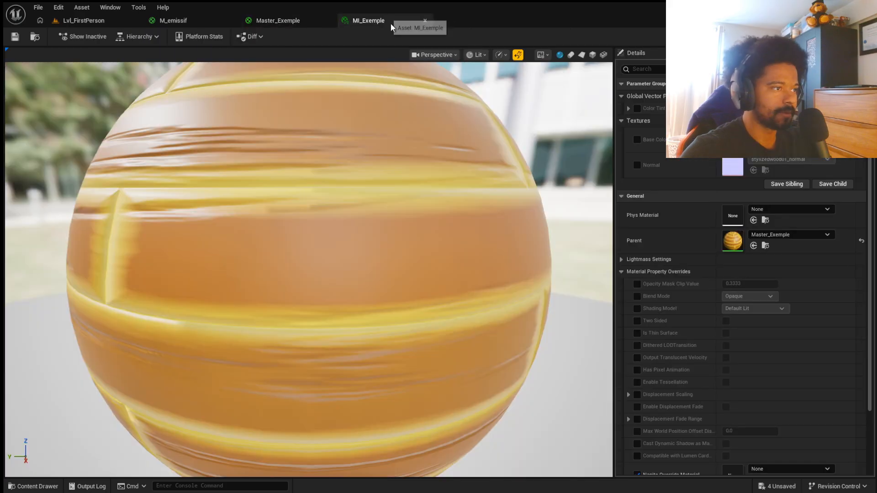
left_click(268, 20)
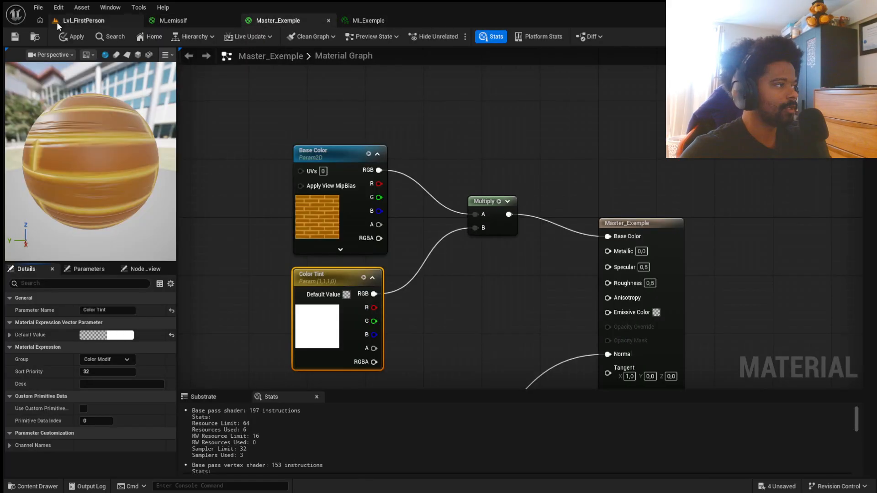
left_click(396, 18)
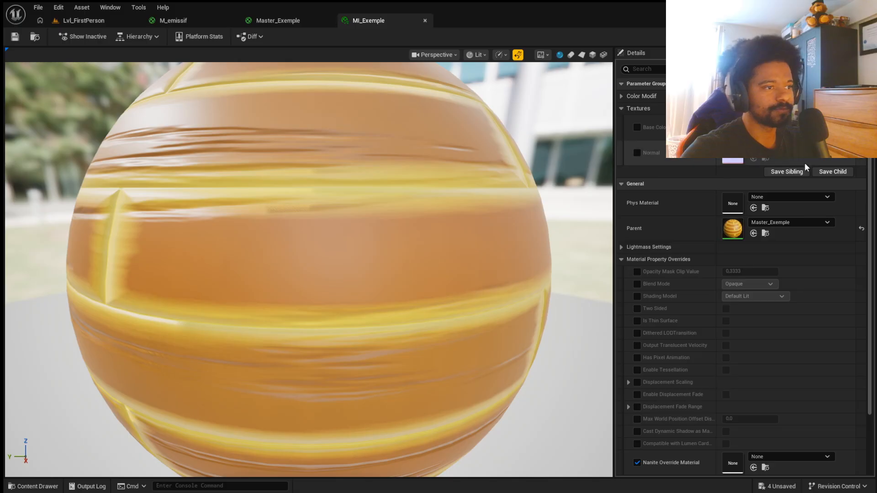
left_click(626, 96)
left_click(638, 109)
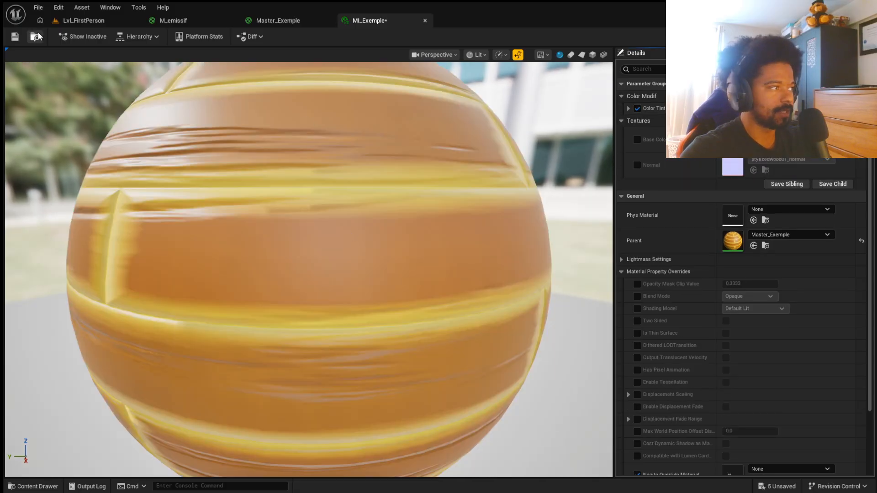
Apply the MI_Exemple instance to the white panel in Lvl_FirstPerson and enlarge the viewport to frame it
left_click(80, 20)
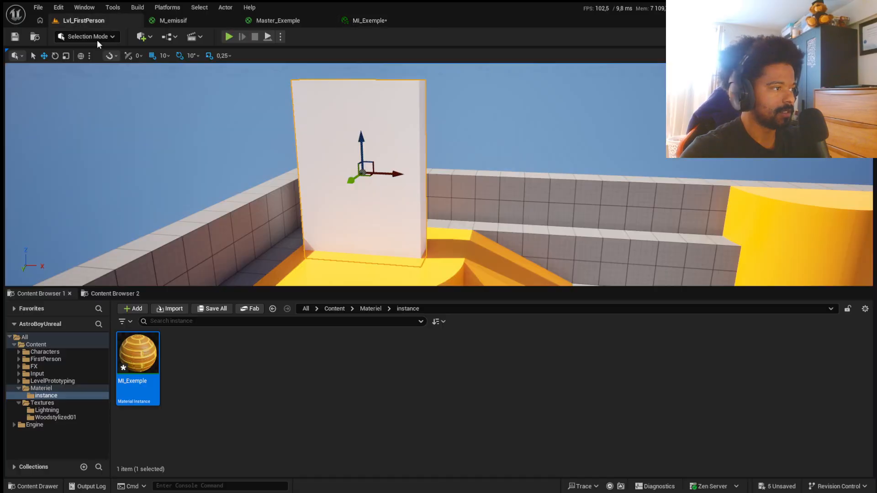
left_click_drag(138, 355, 379, 201)
left_click_drag(388, 124, 443, 144, "alt")
middle_click_drag(506, 137, 542, 86, "alt")
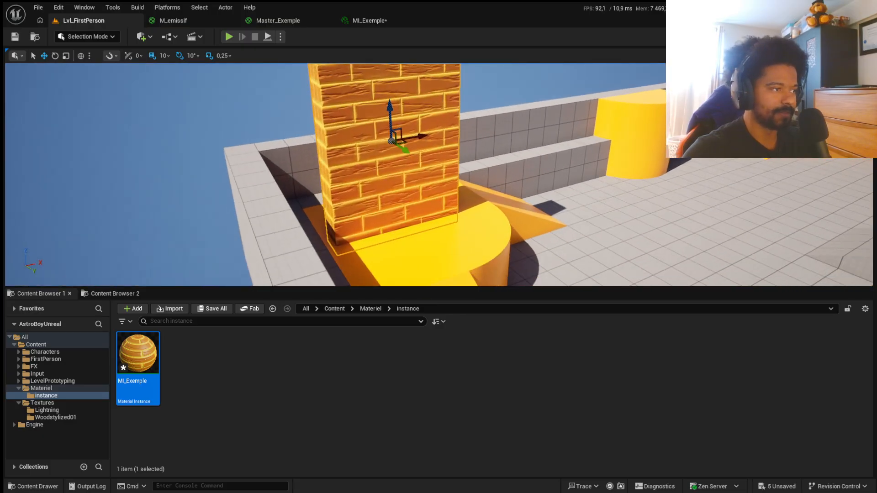
left_click_drag(525, 287, 554, 398)
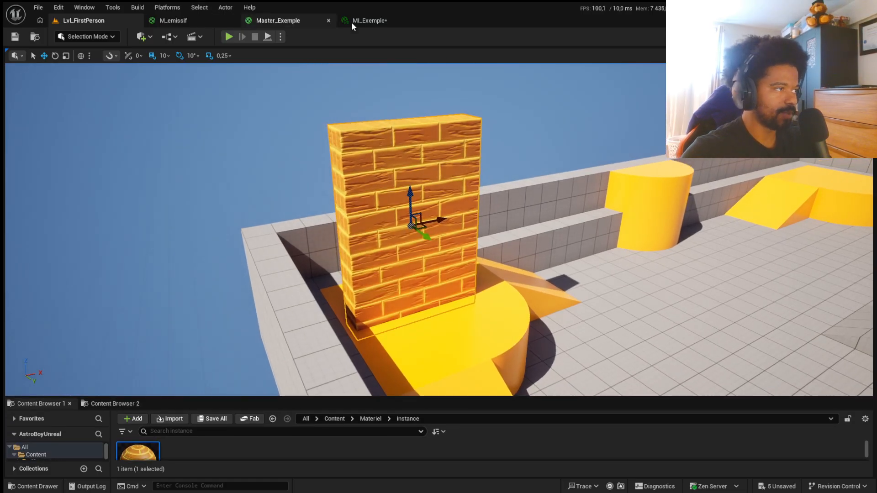
Return to the Master_Exemple material graph by way of the MI_Exemple instance
left_click(364, 19)
left_click(305, 20)
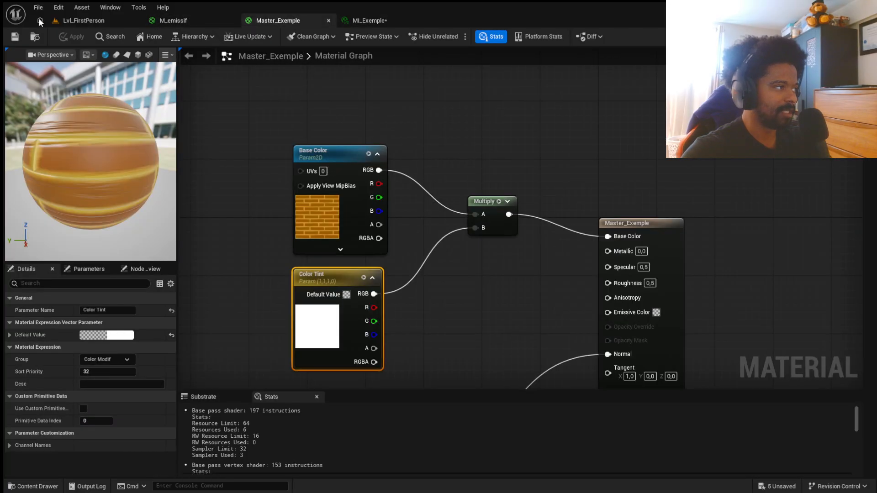
Compare the brick wall in Lvl_FirstPerson, the MI_Exemple preview and the Color Tint setup in the Master_Exemple graph
left_click(40, 20)
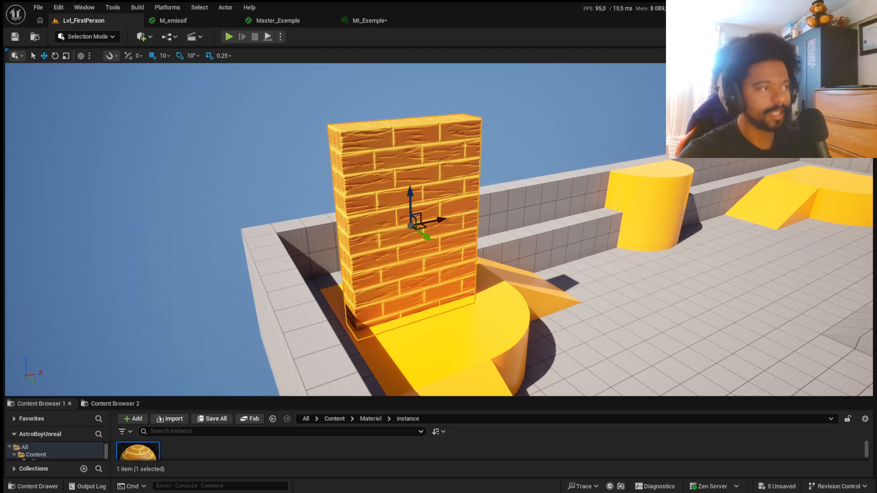
left_click(377, 20)
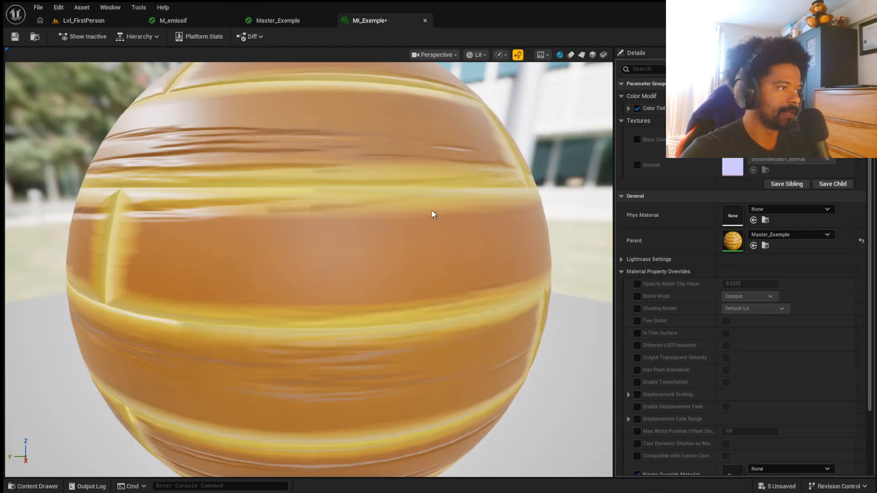
left_click(276, 20)
scroll(415, 116, "down", 3)
scroll(446, 205, "up", 3)
scroll(406, 177, "down", 3)
scroll(405, 172, "up", 3)
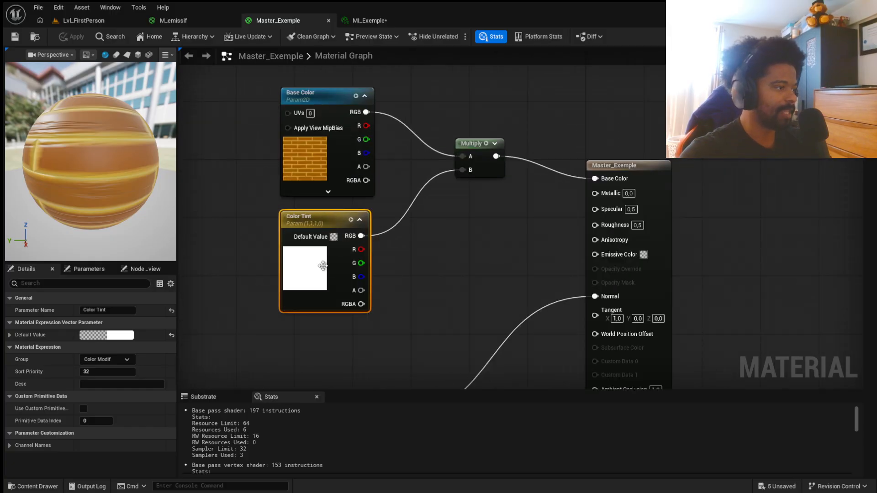
left_click(205, 20)
Set MI_Exemple's Color Tint to orange-red FF9054FF, save the instance and check the wall in Lvl_FirstPerson
left_click(384, 20)
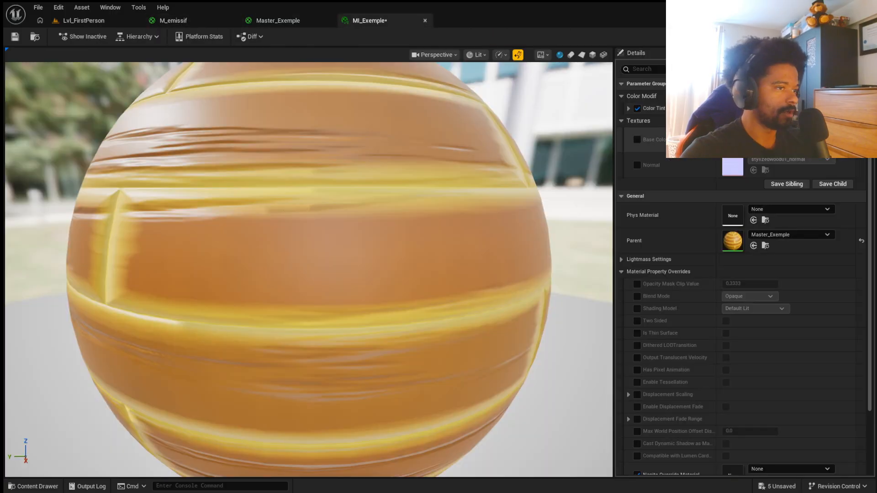
left_click(758, 109)
left_click_drag(618, 187, 641, 186)
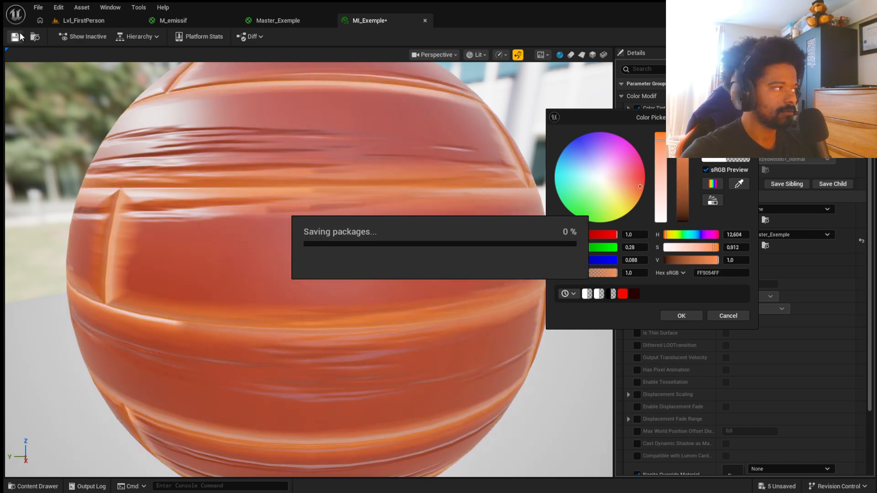
left_click(493, 155)
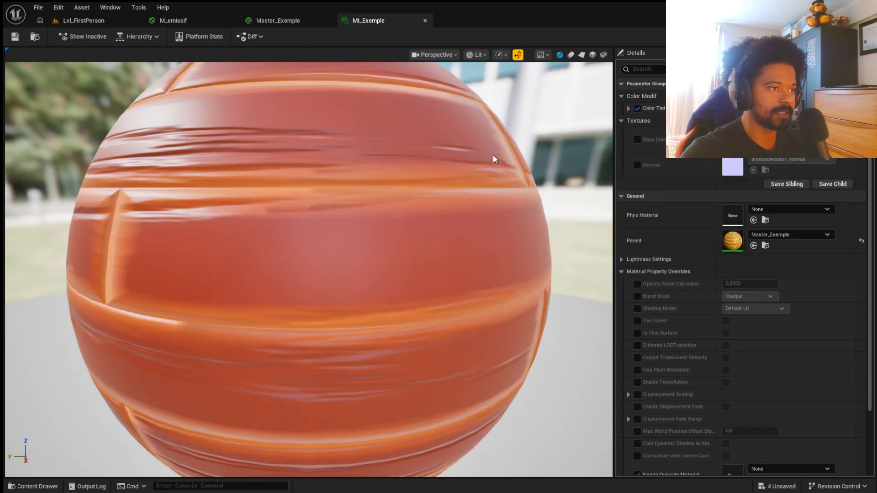
left_click(97, 18)
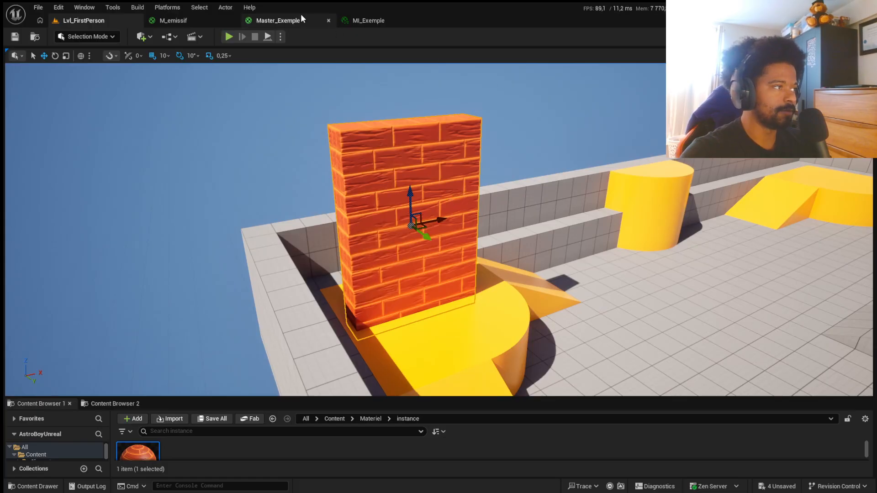
Set MI_Exemple's Color Tint to white FFFFFFFF and save the instance
left_click(372, 20)
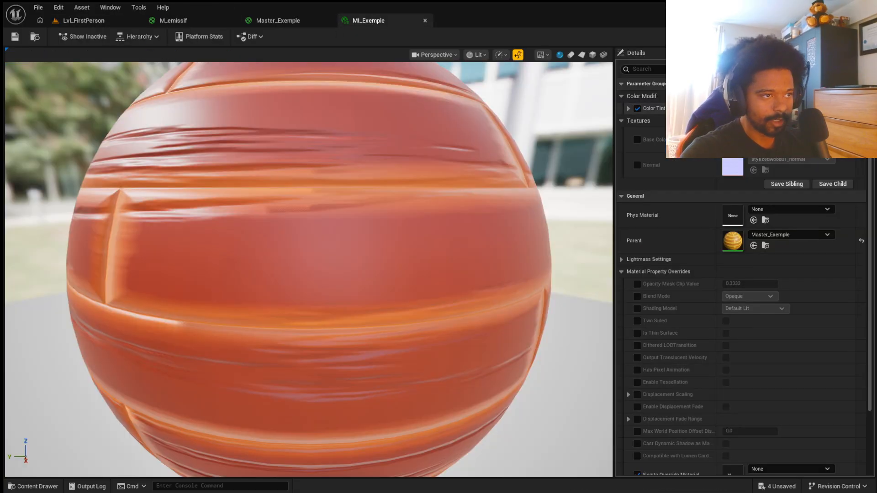
left_click(758, 109)
left_click_drag(648, 195, 651, 259)
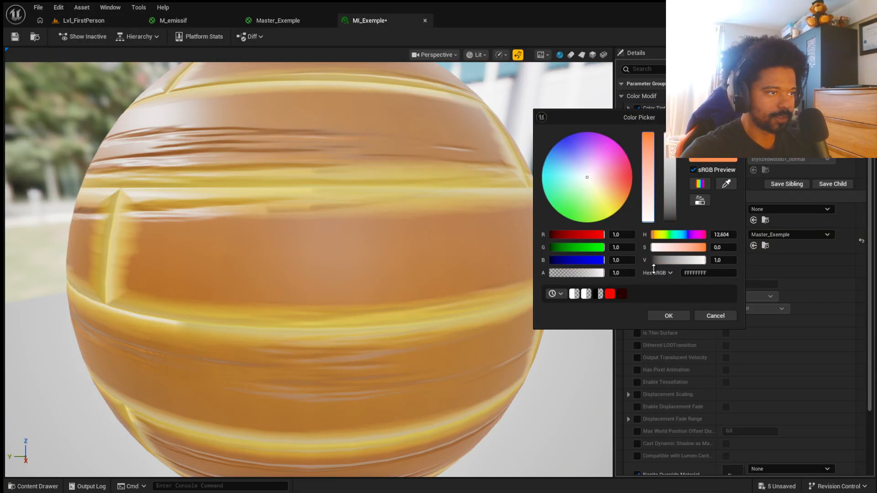
left_click(676, 315)
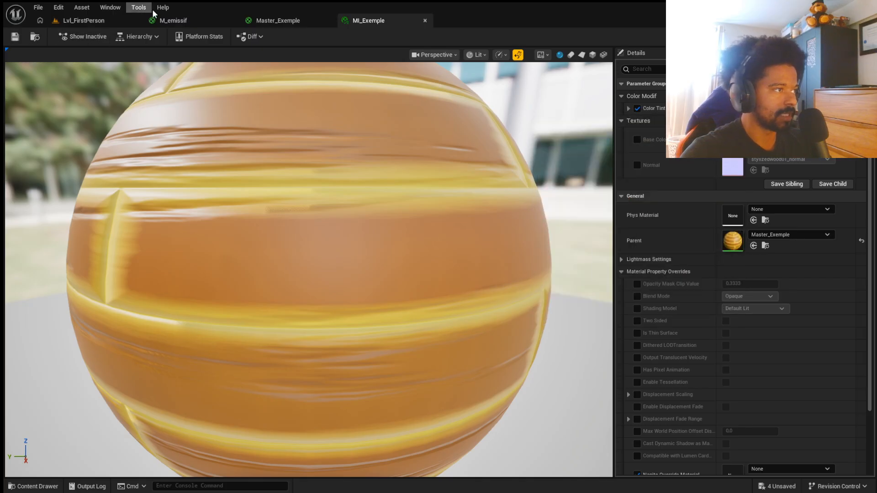
In the Master_Exemple graph, move the Color Tint and Base Color nodes farther from the Multiply node to free up space
left_click(281, 21)
scroll(540, 110, "down", 3)
scroll(428, 150, "up", 3)
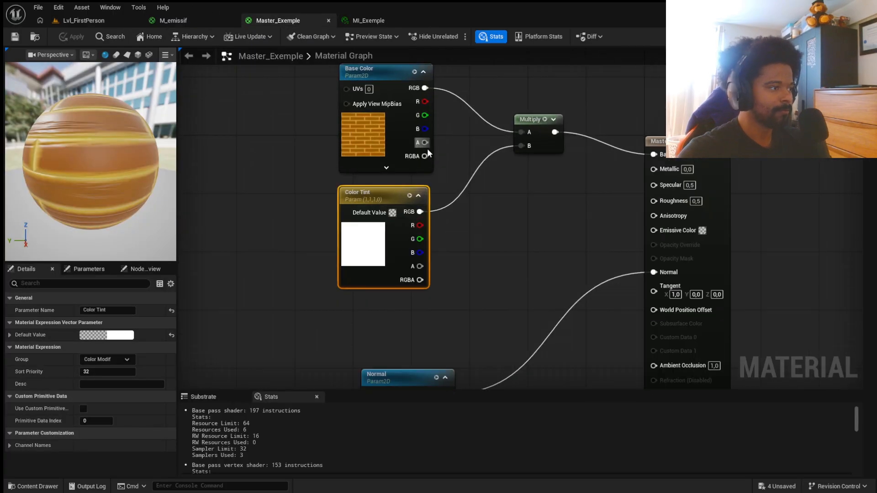
left_click_drag(370, 223, 304, 238)
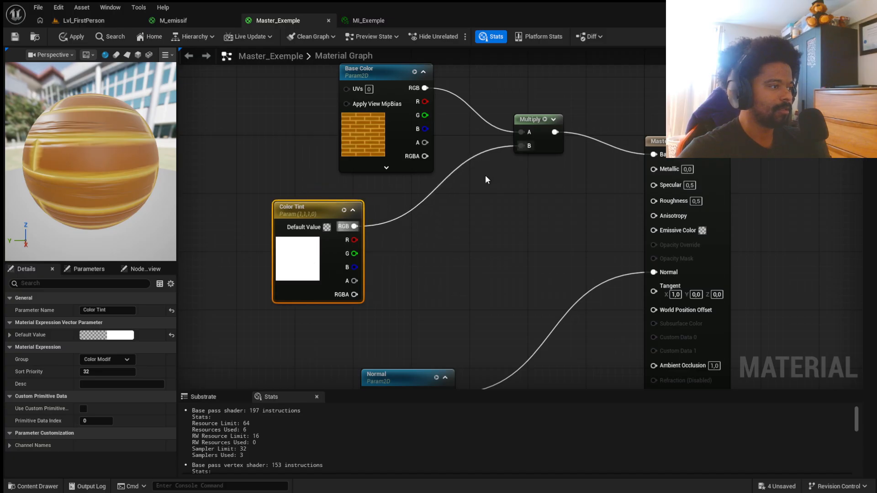
left_click_drag(398, 138, 292, 138)
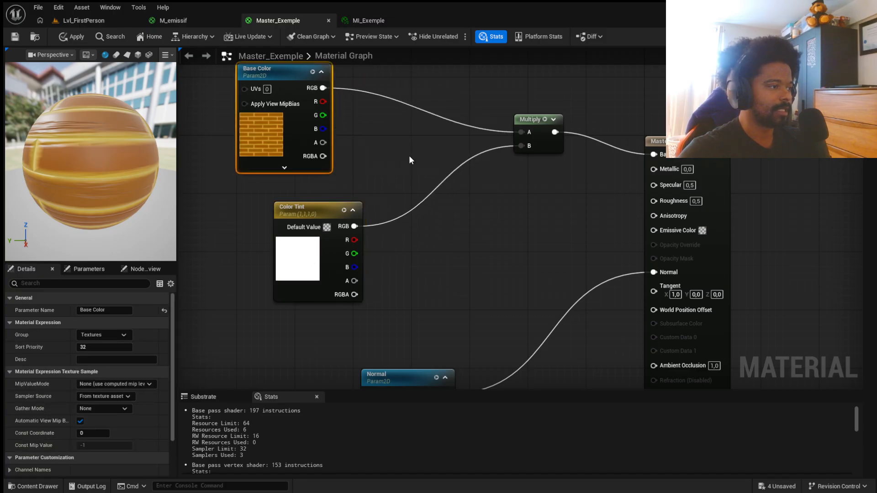
Move the Multiply node closer to the Base Color and Color Tint nodes, leaving room before the material output
scroll(541, 223, "down", 2)
scroll(480, 221, "down", 4)
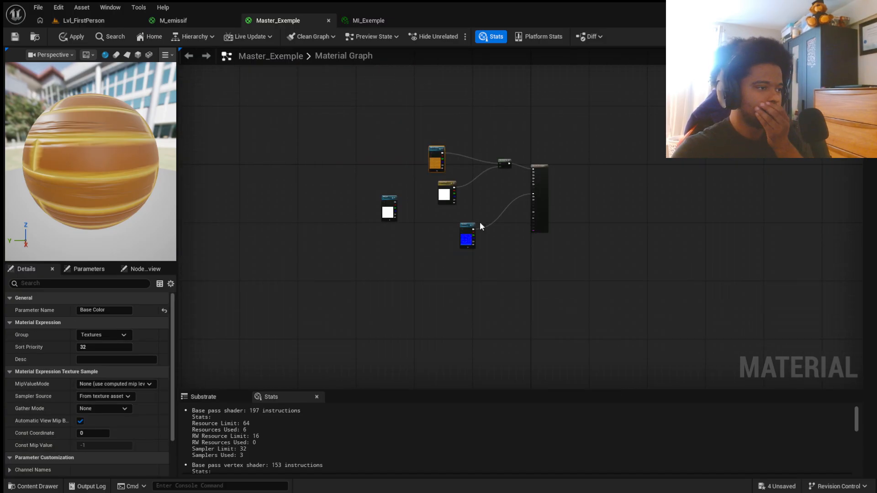
scroll(475, 222, "up", 6)
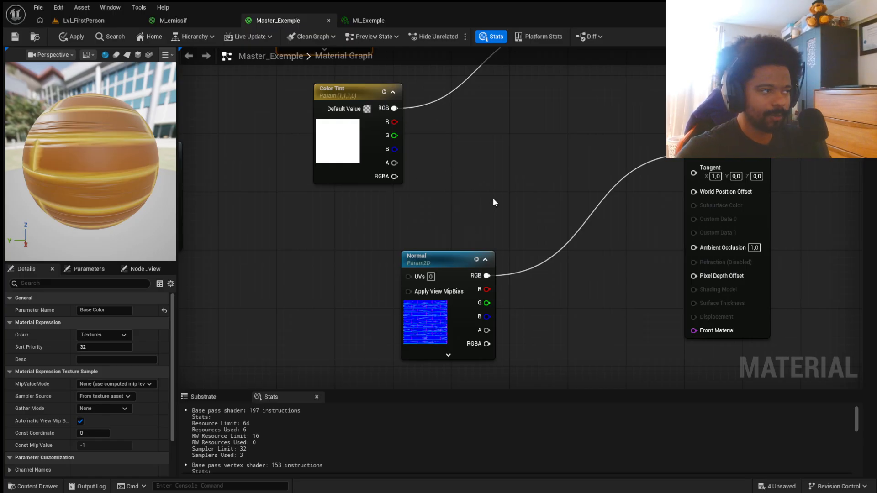
scroll(492, 198, "down", 4)
scroll(471, 160, "up", 4)
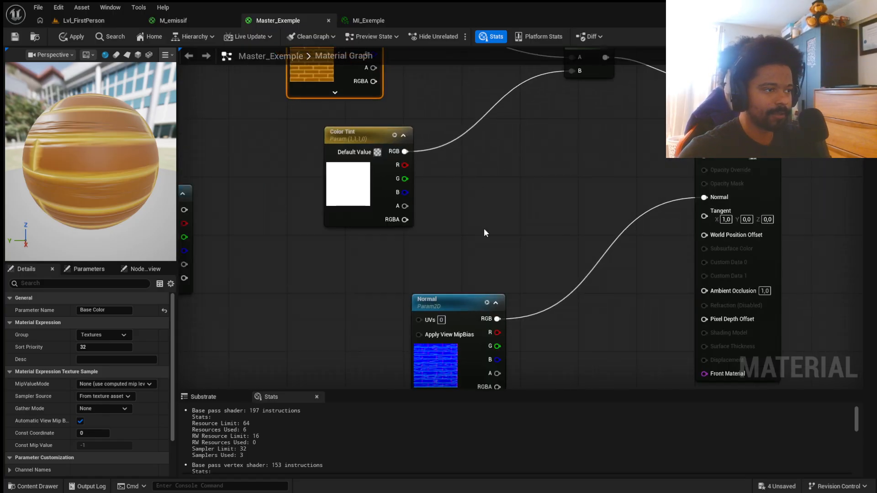
scroll(484, 233, "down", 2)
left_click(433, 288)
scroll(476, 181, "up", 1)
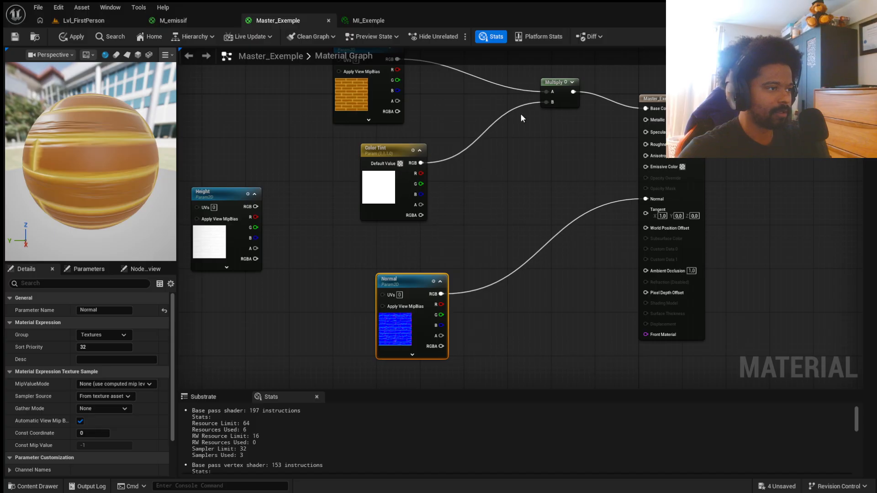
left_click_drag(569, 83, 520, 88)
Add a Constant node below the Multiply node in the Master_Exemple graph
right_click(489, 164)
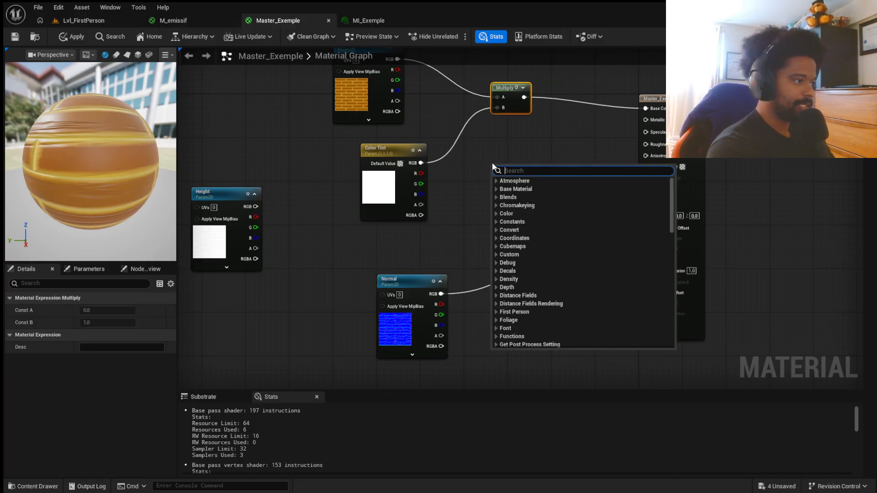
type("con")
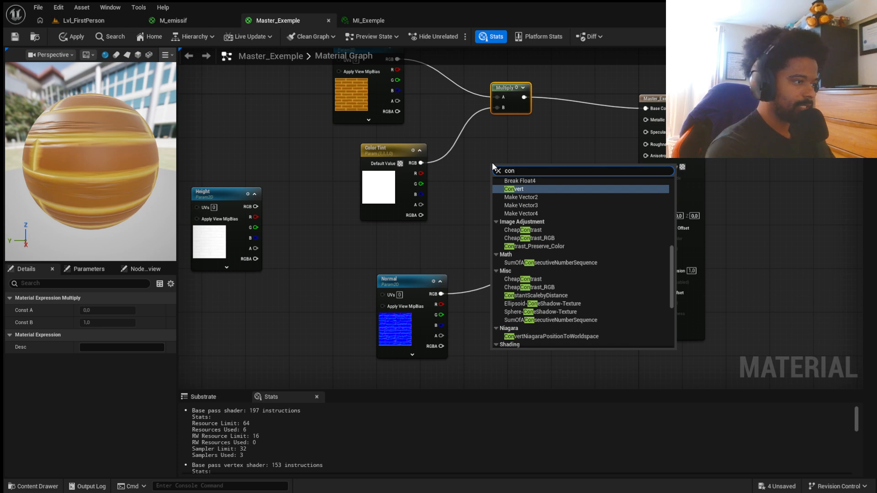
type("stant")
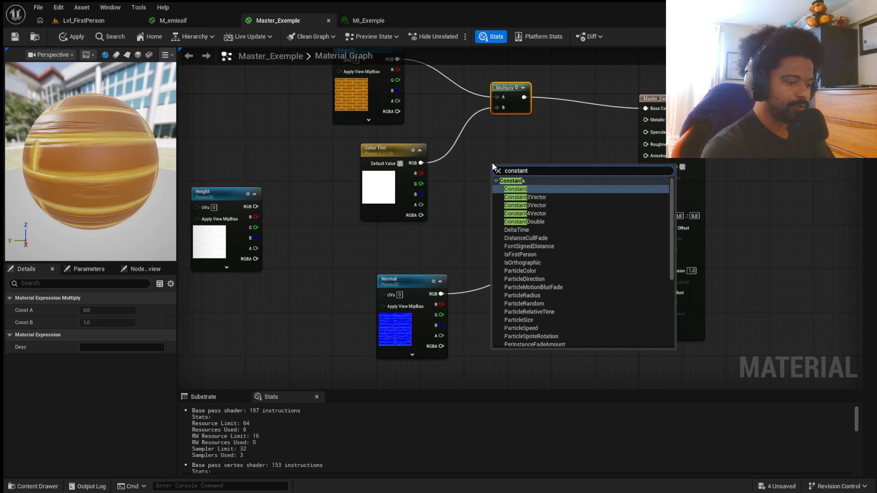
key("Return")
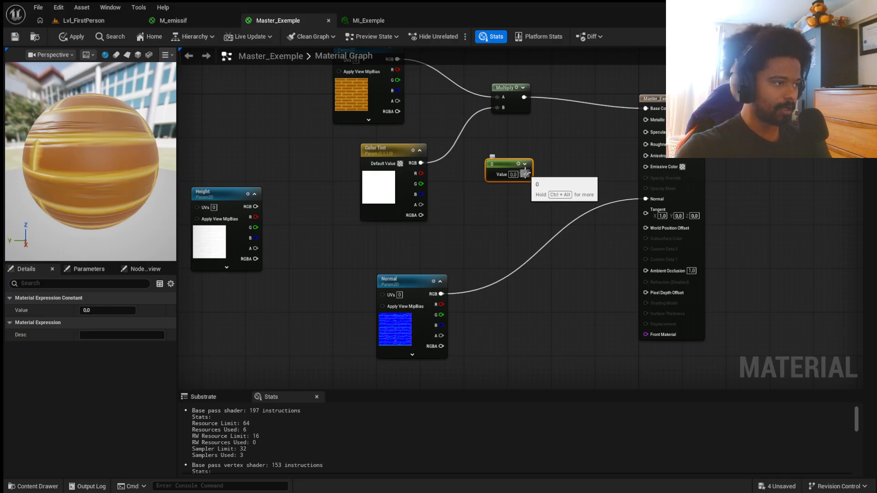
Convert the new Constant node to a parameter named Brightness
right_click(500, 163)
left_click(548, 192)
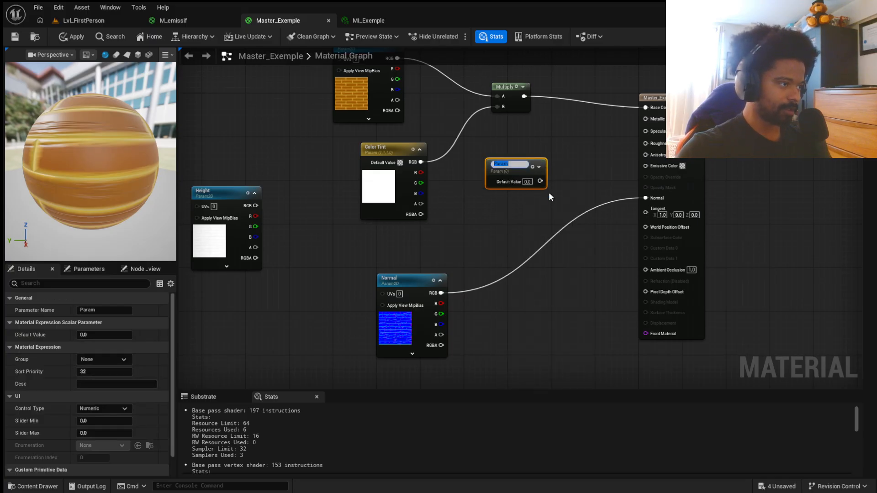
type("Brightne")
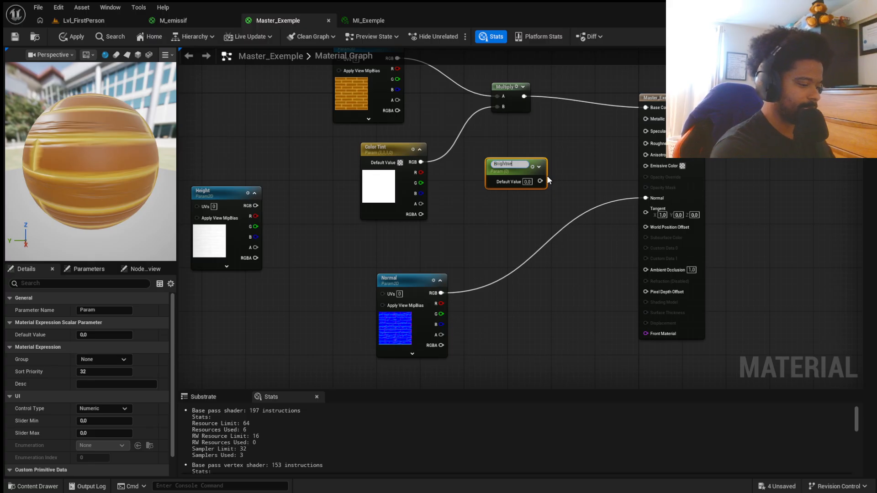
type("ss")
key("Return")
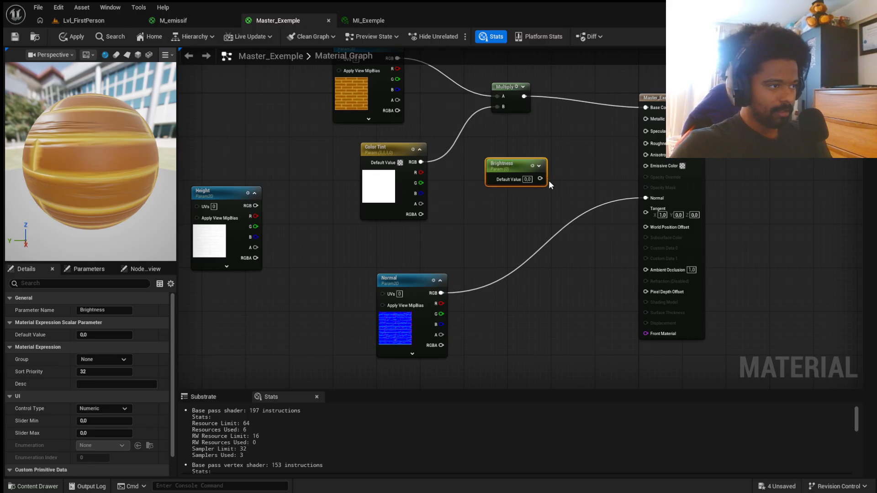
Multiply the tinted color by Brightness with a second Multiply node feeding the material's Base Color, and save the material
left_click_drag(539, 179, 564, 128)
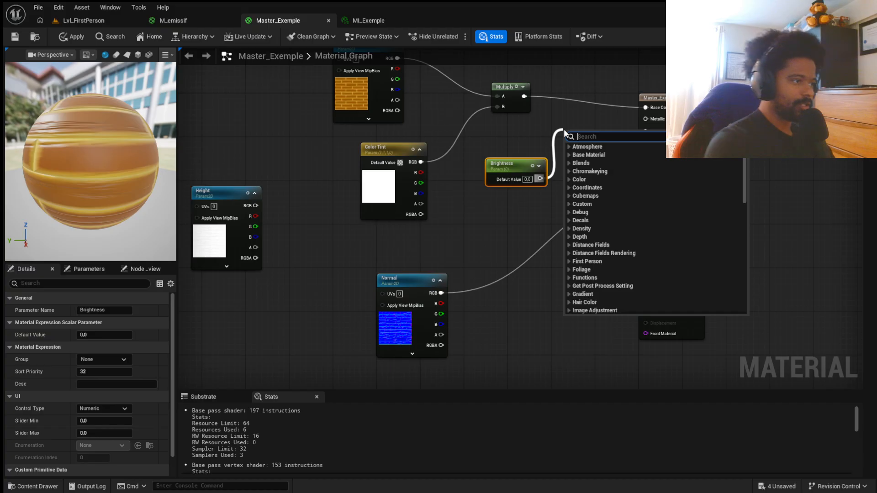
type("mult")
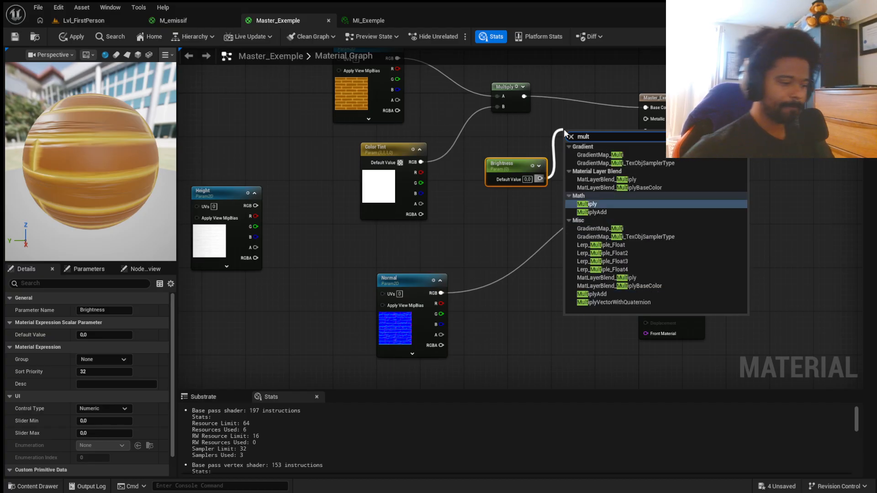
key("Return")
left_click_drag(540, 179, 567, 150)
left_click_drag(524, 97, 651, 109)
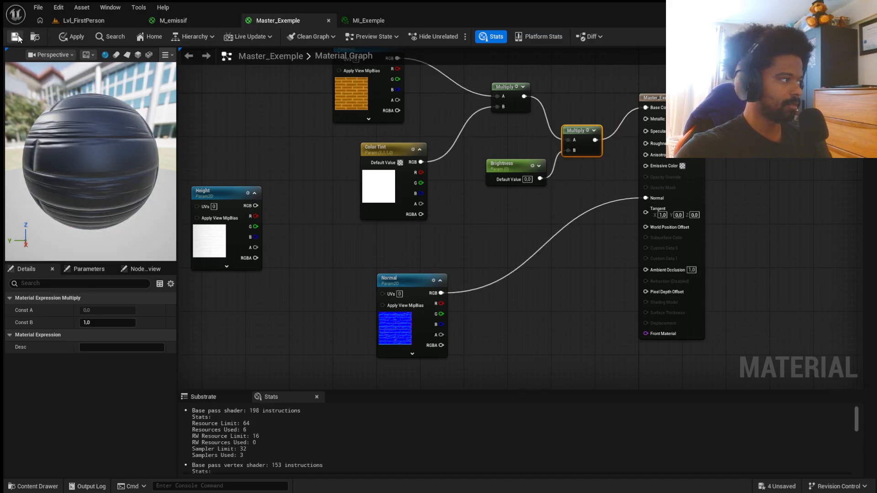
left_click(15, 38)
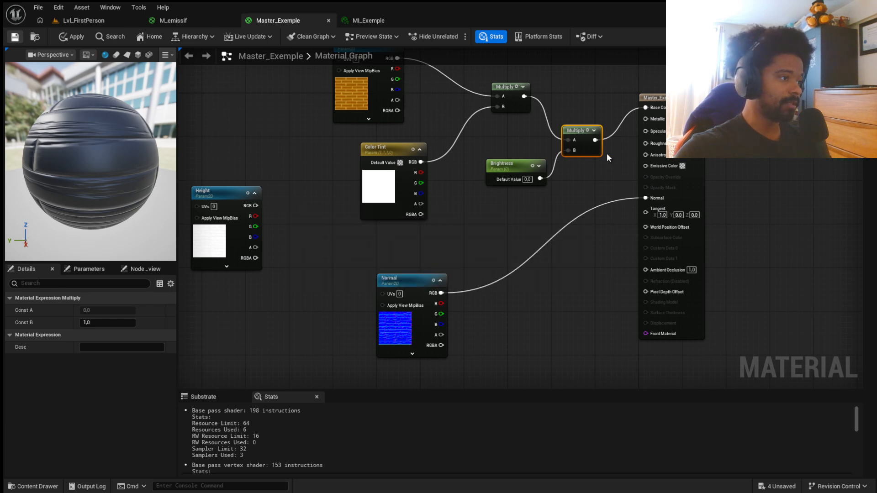
Assign the Brightness parameter to the Color Modif group, then apply and save Master_Exemple
left_click(385, 20)
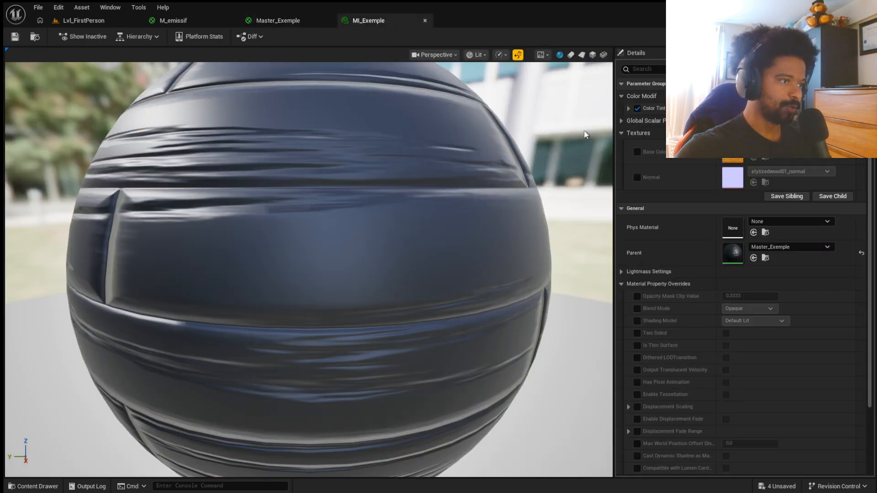
left_click(278, 20)
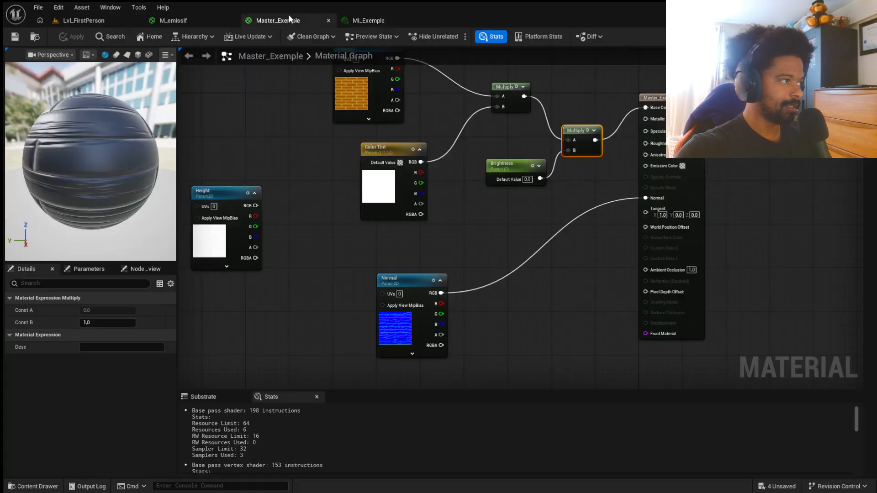
left_click(544, 165)
left_click(128, 359)
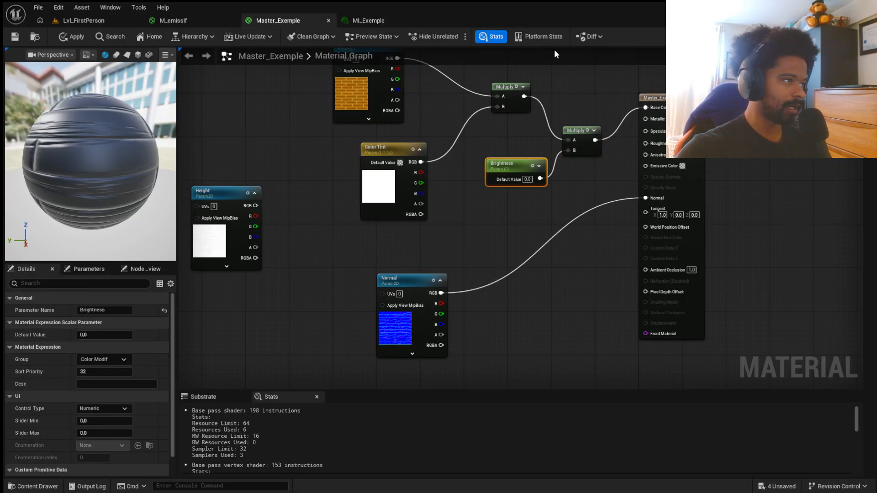
left_click(68, 37)
left_click(15, 37)
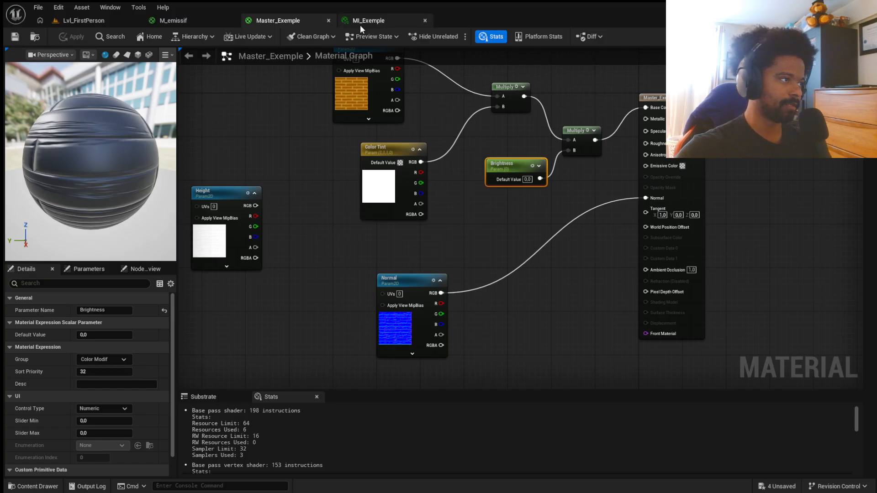
Enable the Brightness override in MI_Exemple, raise its value until the brick texture shows, and check the level
left_click(360, 23)
left_click(638, 108)
mouse_move(748, 109)
left_mouse_down()
mouse_move(794, 108)
mouse_move(750, 109)
mouse_move(787, 109)
mouse_move(754, 108)
mouse_move(763, 109)
left_mouse_up()
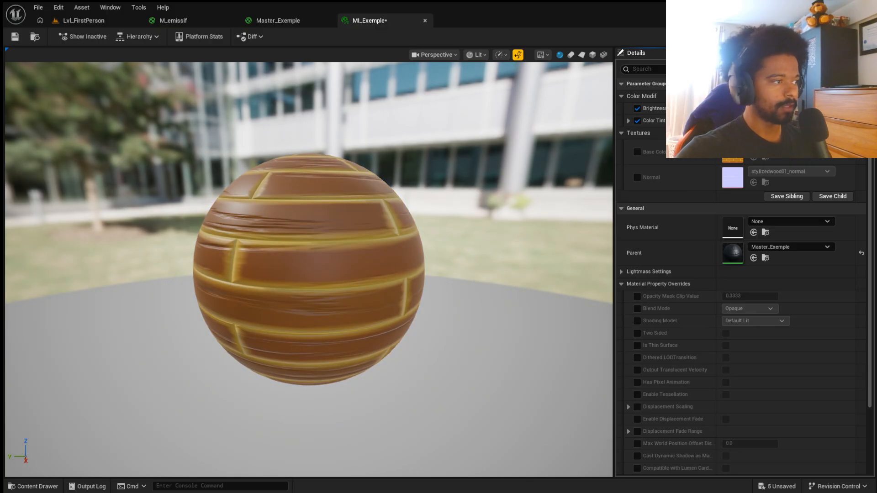
left_click(83, 20)
Lower MI_Exemple's Brightness until the bricks turn dark brown, and save the instance
left_click(378, 26)
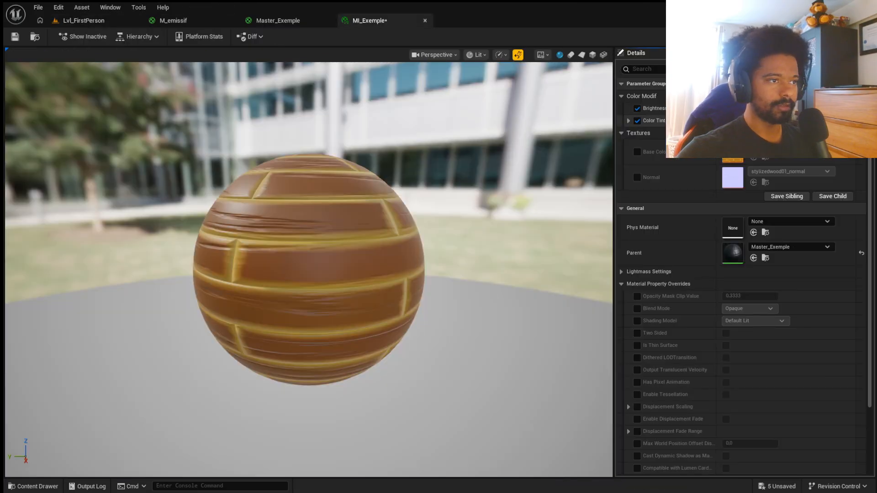
mouse_move(763, 109)
left_mouse_down()
mouse_move(743, 108)
mouse_move(761, 109)
left_mouse_up()
left_click(15, 37)
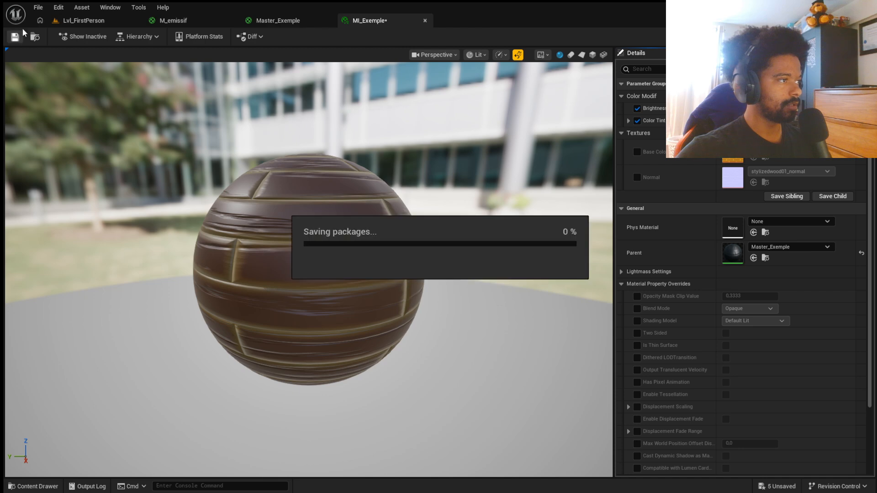
Check the darkened brick wall in the Lvl_FirstPerson level, and return to the Master_Exemple graph
left_click(76, 20)
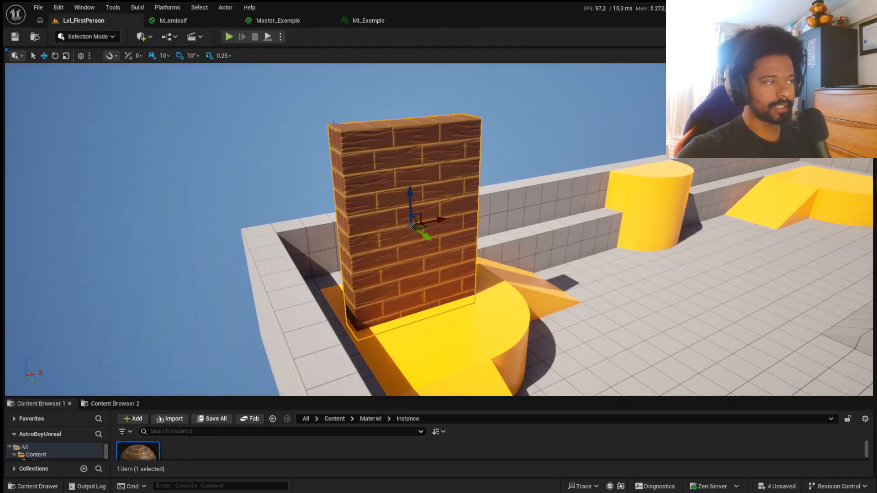
left_click(355, 21)
left_click(260, 22)
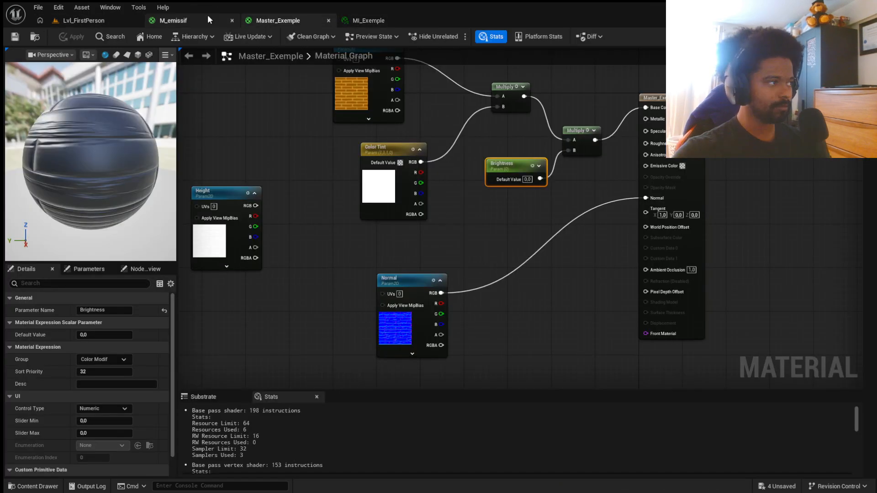
Align the Color Tint node beneath the Base Color texture node in the Master_Exemple graph
scroll(441, 176, "down", 3)
scroll(503, 151, "up", 5)
scroll(526, 155, "down", 2)
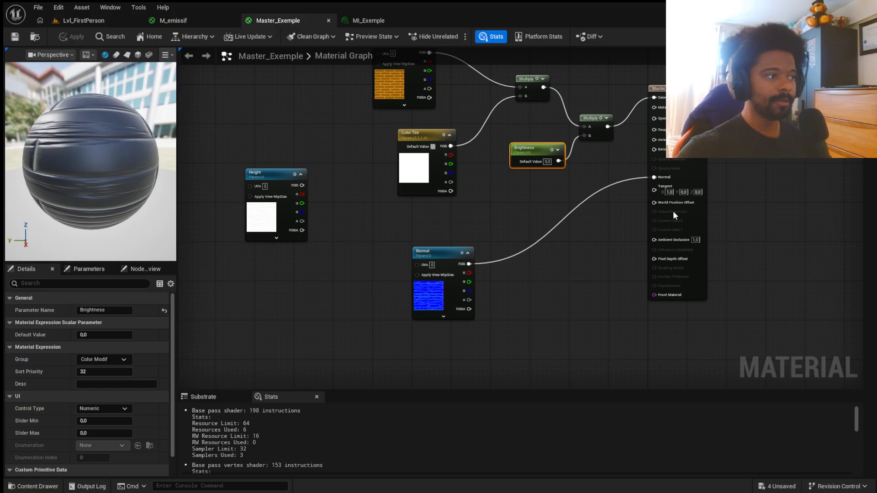
scroll(585, 233, "down", 3)
scroll(528, 195, "up", 3)
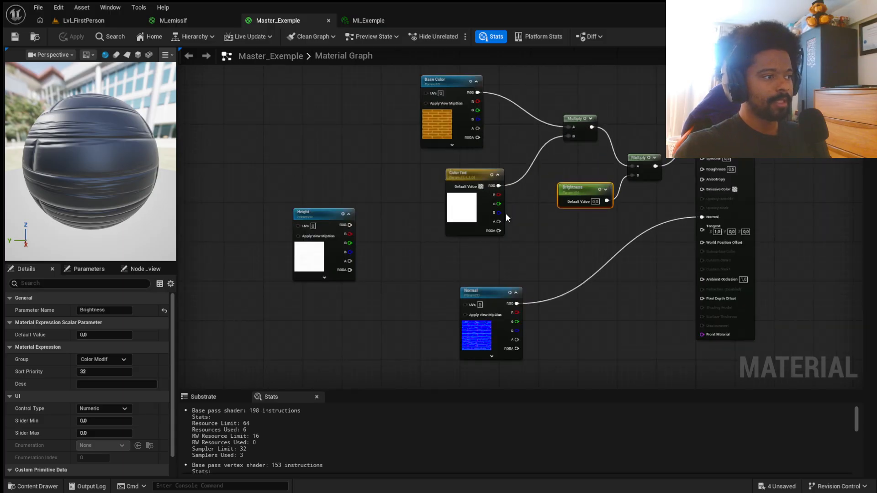
left_click_drag(487, 211, 461, 206)
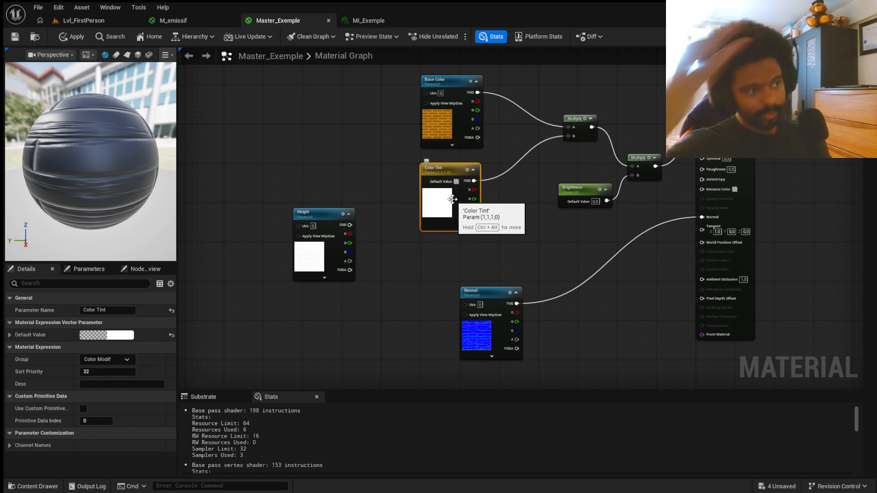
scroll(641, 170, "up", 2)
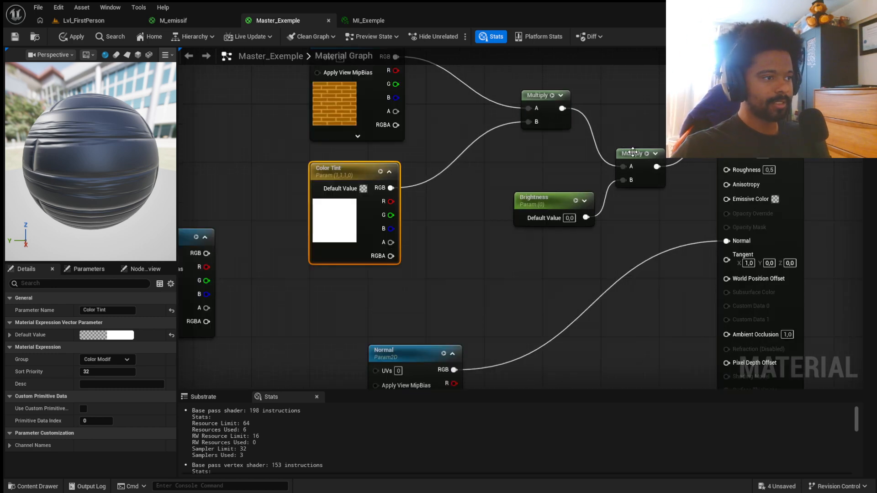
right_click(522, 259)
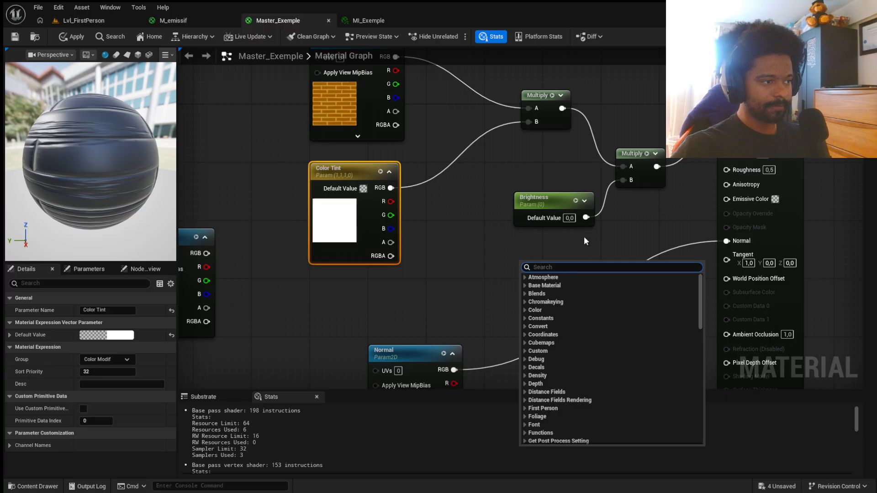
type("contrast")
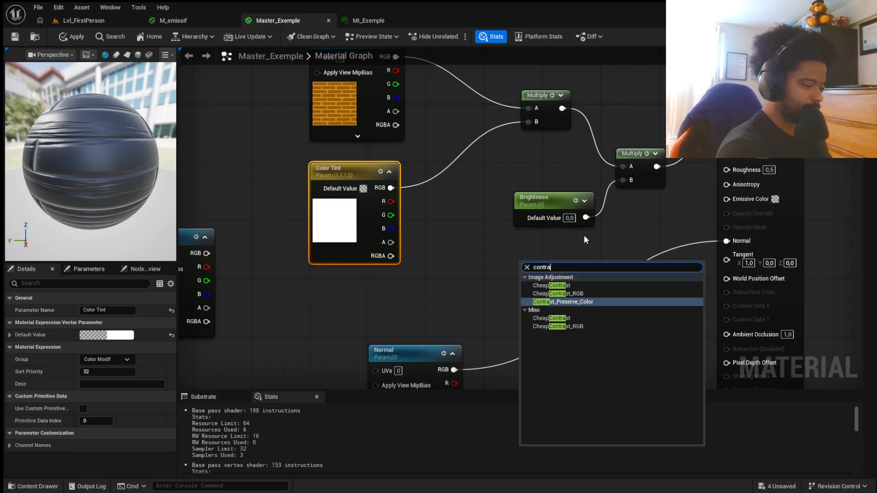
key("BackSpace")
key("BackSpace")
key("BackSpace")
key("BackSpace")
key("BackSpace")
key("BackSpace")
key("BackSpace")
key("BackSpace")
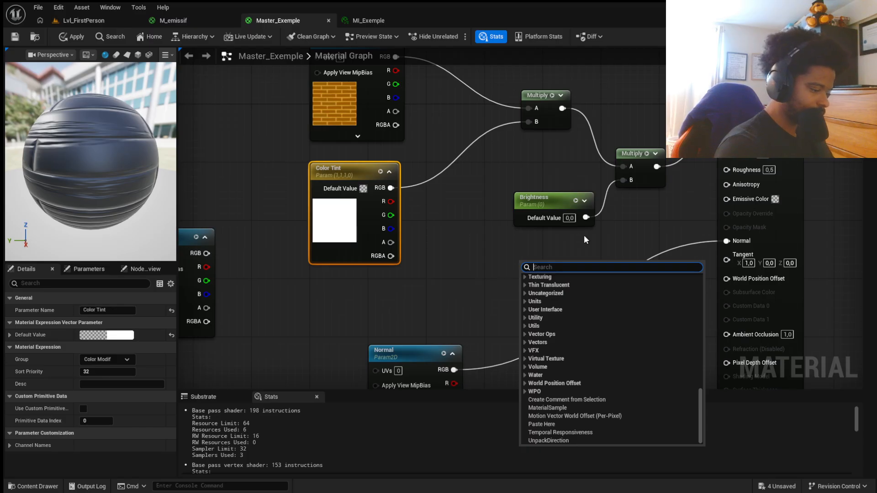
Duplicate the Brightness parameter, place the copy below the original, and rename it Constrast
left_click(569, 209)
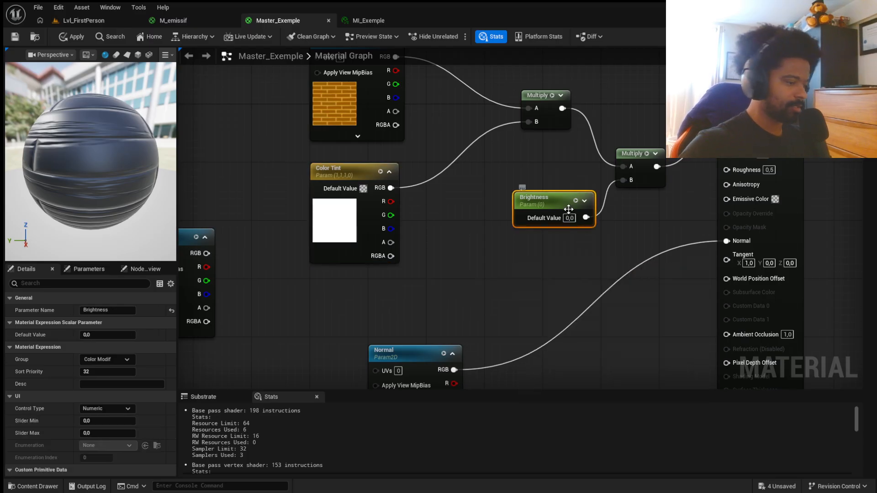
key("ctrl+d")
left_click_drag(616, 208, 539, 240)
left_click(119, 311)
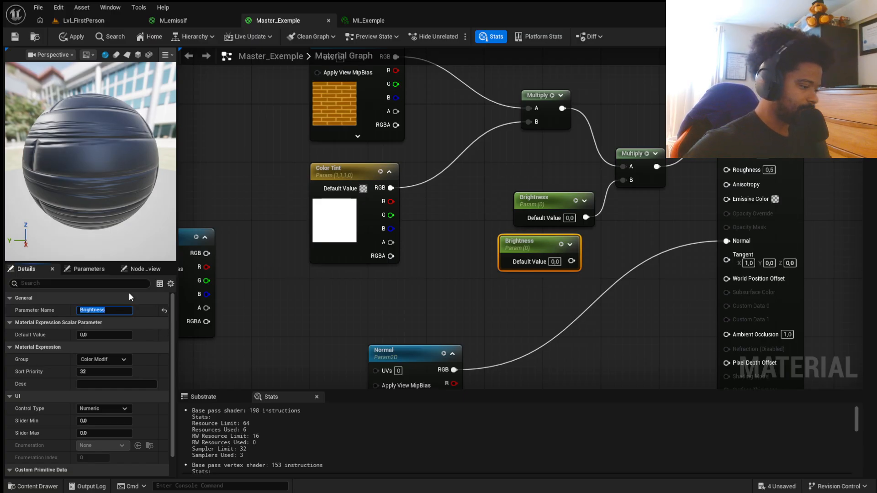
type("Constrast")
key("Return")
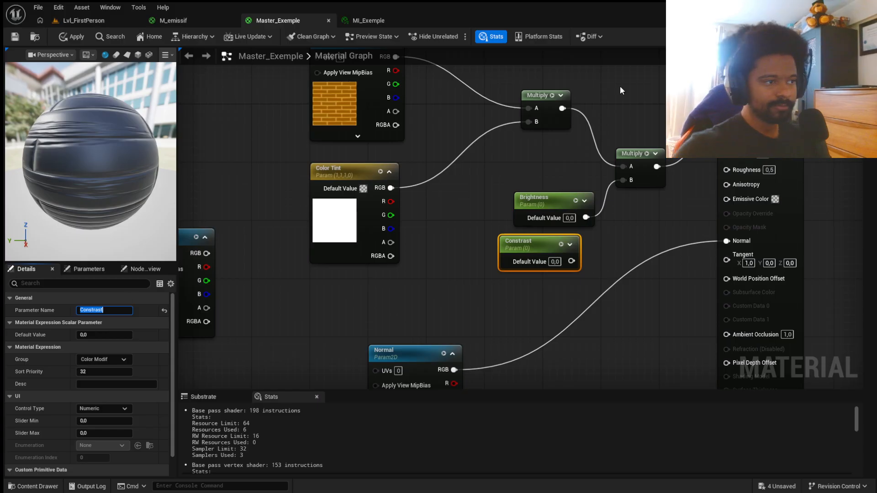
Multiply the brightness-adjusted color by Constrast with a new Multiply node feeding the material's Base Color, and save the material
left_click_drag(572, 261, 639, 236)
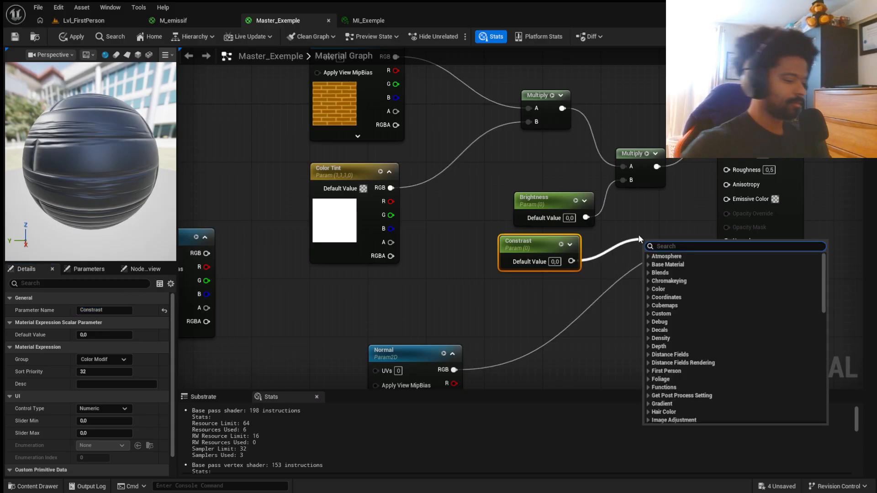
type("multiply")
key("Return")
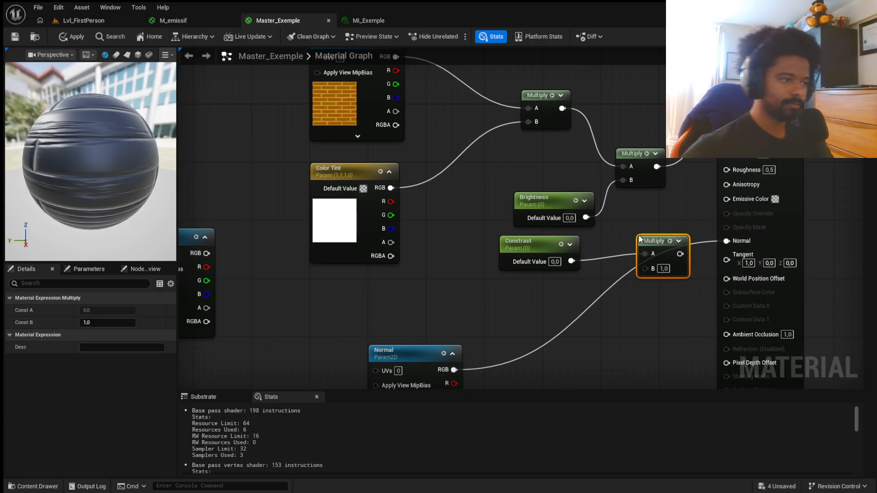
left_click_drag(571, 261, 661, 263)
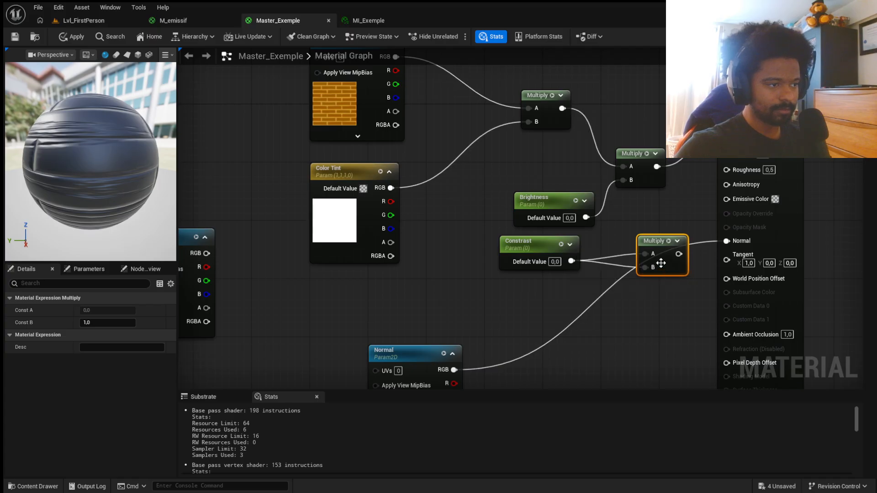
left_click_drag(657, 166, 727, 126)
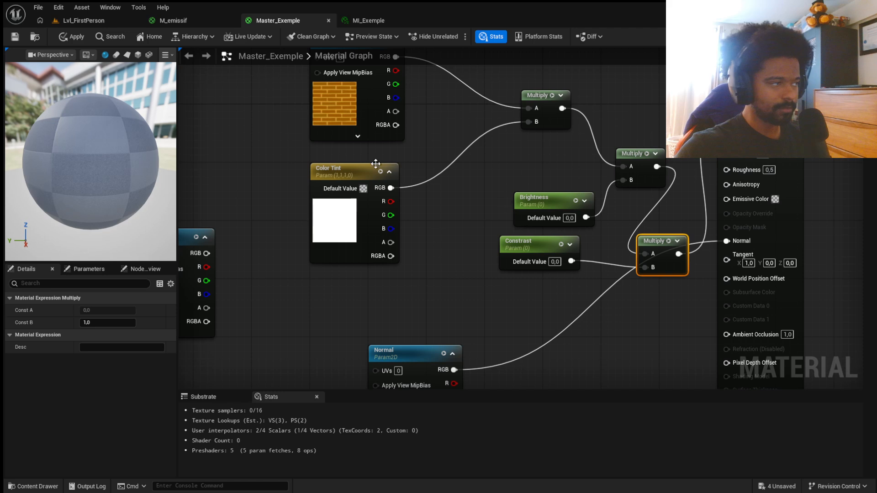
left_click(14, 38)
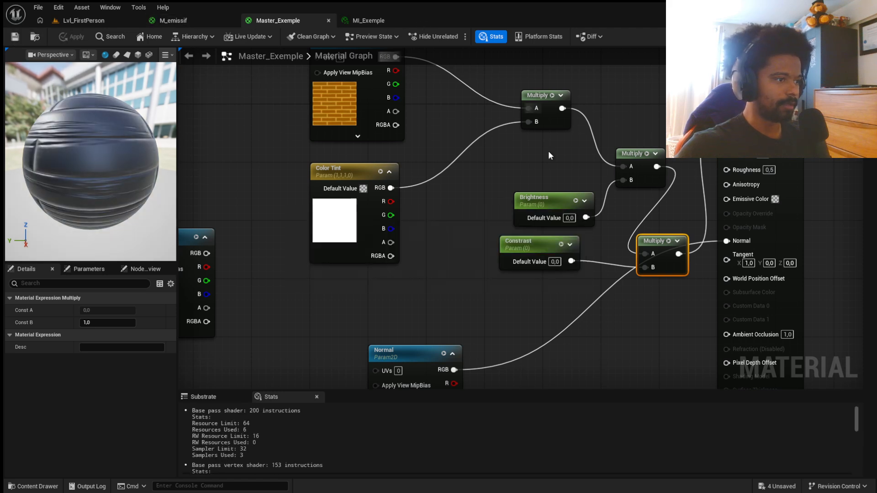
Assign the Constrast parameter to the Color Modif group
left_click(540, 253)
left_click(120, 360)
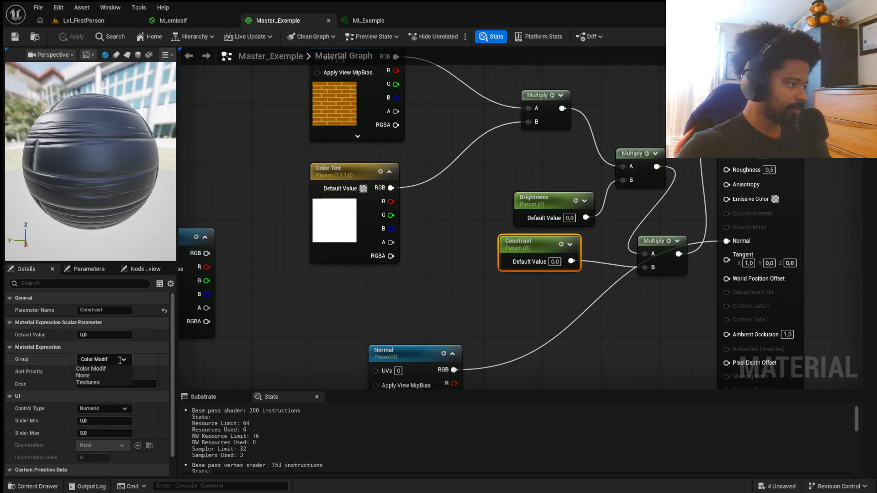
left_click(102, 368)
Enable the Constrast override in MI_Exemple, and adjust Constrast and Brightness until the brown brick texture shows
left_click(366, 21)
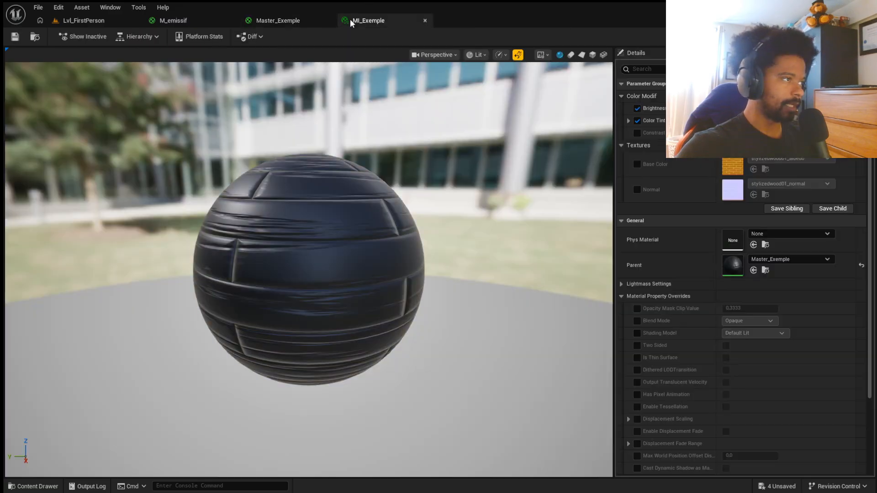
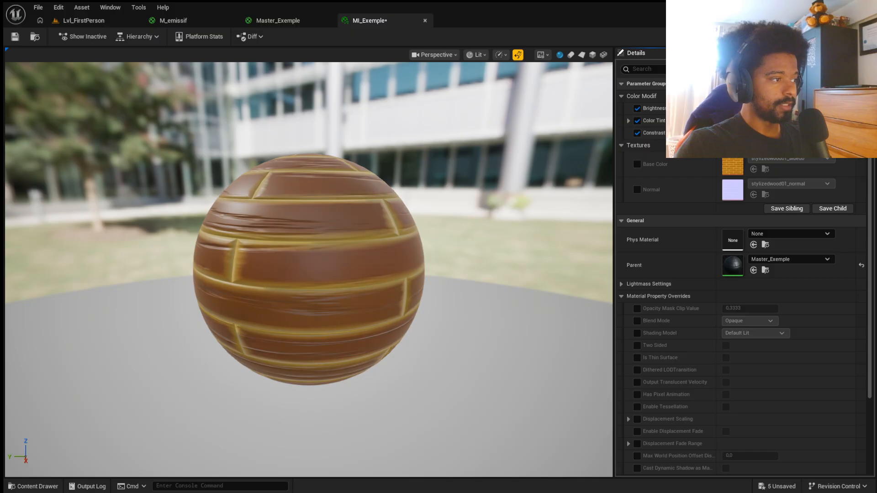
mouse_move(750, 109)
left_mouse_down()
mouse_move(776, 109)
mouse_move(735, 108)
mouse_move(750, 108)
left_mouse_up()
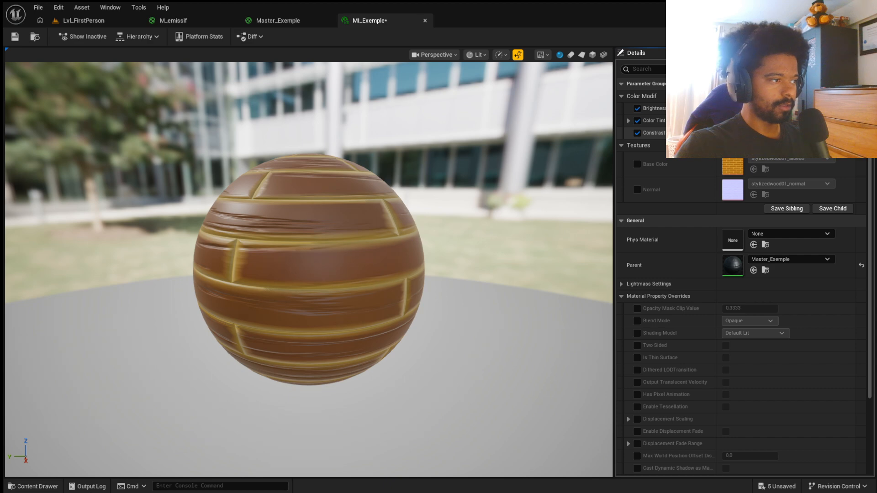
Add a CheapContrast node to the Master_Exemple graph and place it just below the last Multiply node
left_click(179, 20)
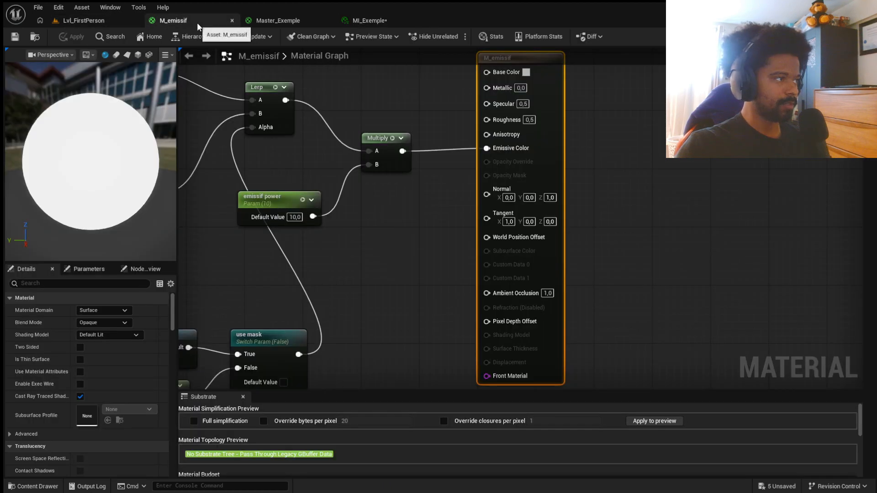
left_click(291, 21)
scroll(507, 242, "up", 4)
right_click(530, 247)
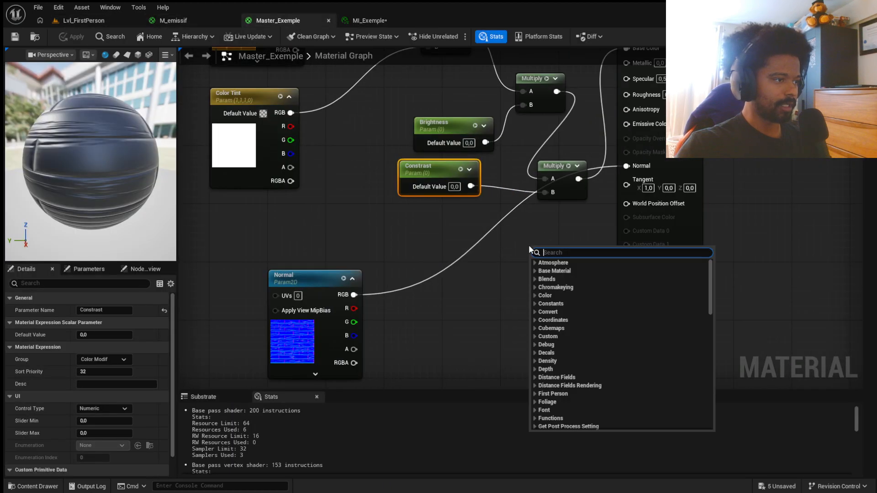
type("cheap")
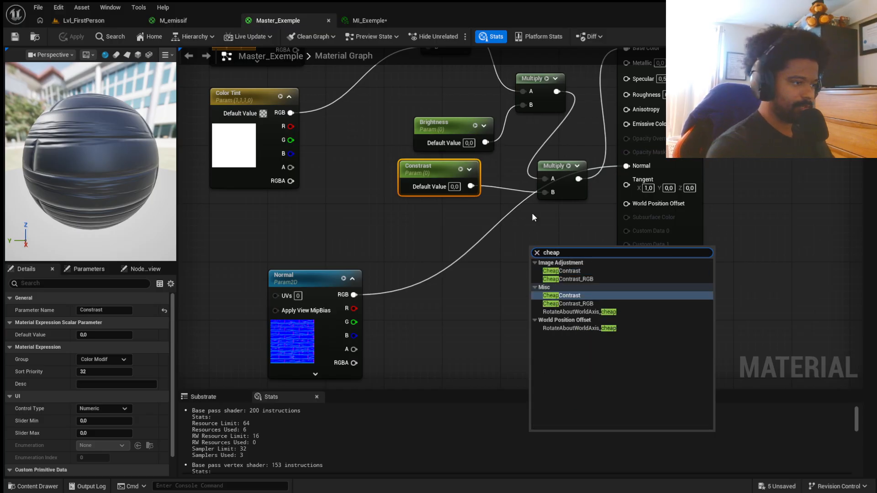
left_click(617, 296)
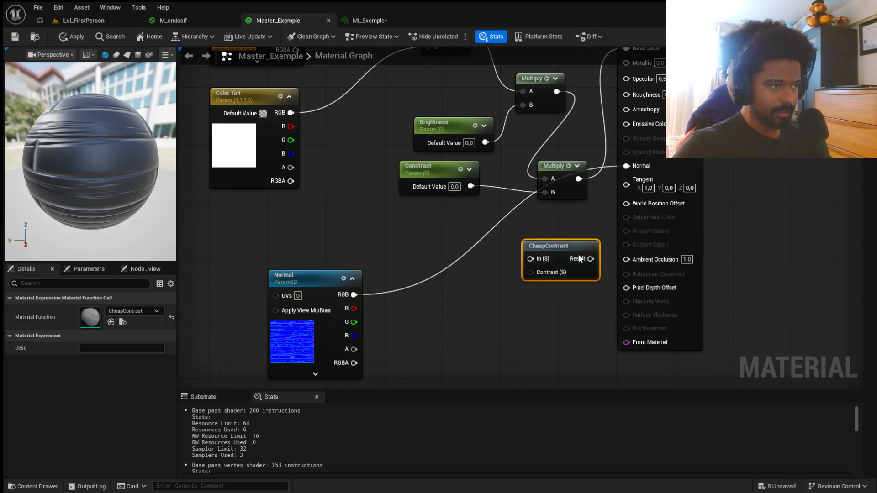
scroll(562, 265, "down", 2)
scroll(522, 195, "up", 2)
left_click_drag(581, 281, 552, 231)
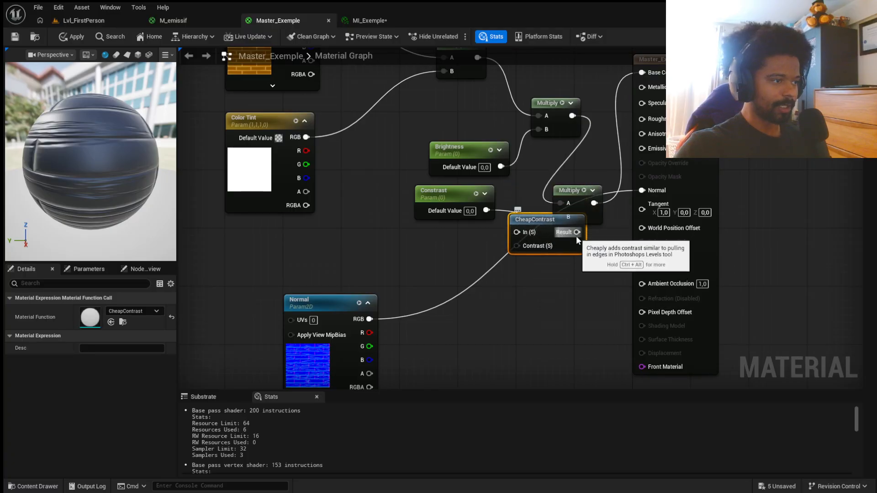
Move the Constrast node away from CheapContrast, and delete the unused Height texture node
left_click_drag(445, 191, 380, 212)
scroll(594, 247, "down", 1)
scroll(605, 250, "down", 7)
scroll(574, 230, "up", 8)
scroll(476, 267, "down", 5)
left_click_drag(371, 302, 329, 337)
key("Delete")
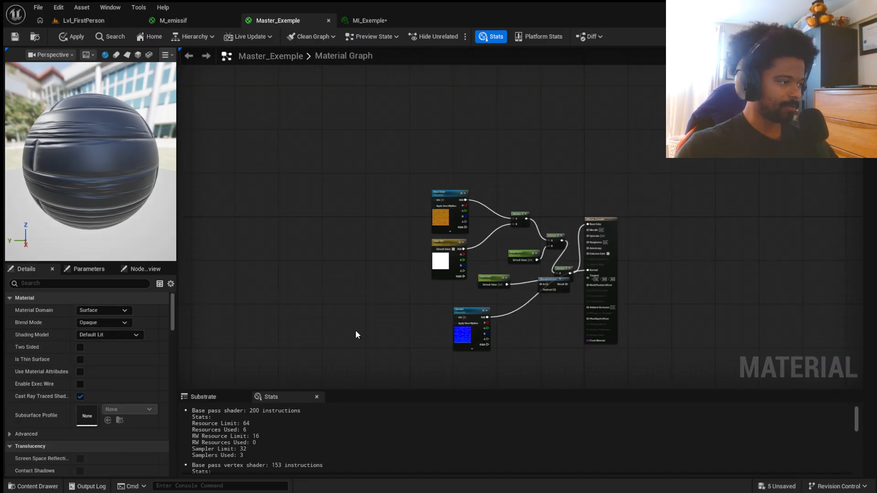
Spread out the Base Color, Color Tint and Brightness nodes, and line up the three Multiply nodes in a row leading to the material's Base Color
scroll(473, 234, "up", 4)
scroll(306, 141, "down", 2)
left_click_drag(301, 131, 205, 240)
scroll(441, 163, "up", 3)
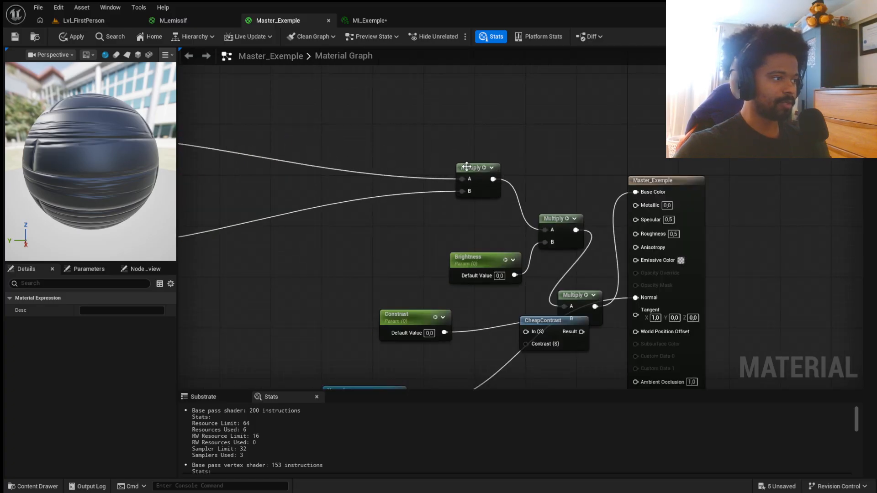
left_click(470, 167)
left_click_drag(469, 167, 290, 158)
left_click_drag(475, 262, 268, 229)
left_click_drag(555, 215, 426, 141)
left_click_drag(577, 291, 519, 167)
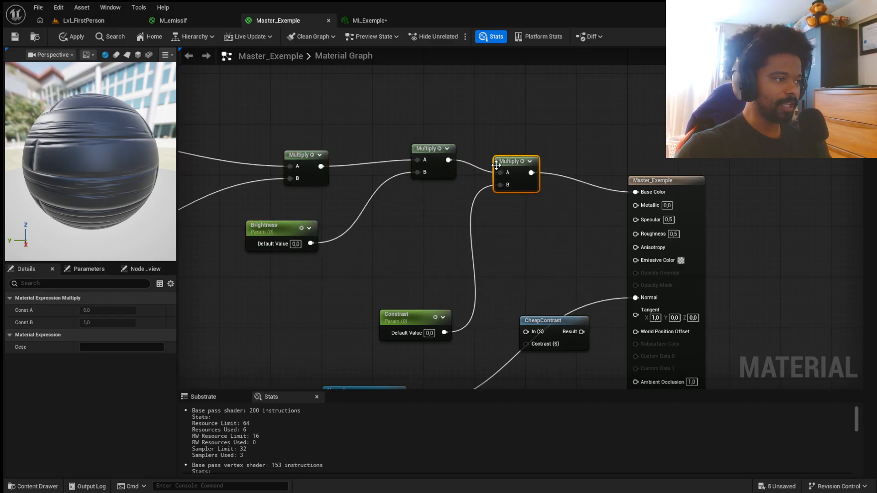
Examine the rearranged color chain from the Base Color and Color Tint nodes through the Multiply nodes
scroll(432, 229, "down", 3)
scroll(465, 196, "up", 5)
scroll(362, 206, "down", 5)
scroll(375, 143, "up", 3)
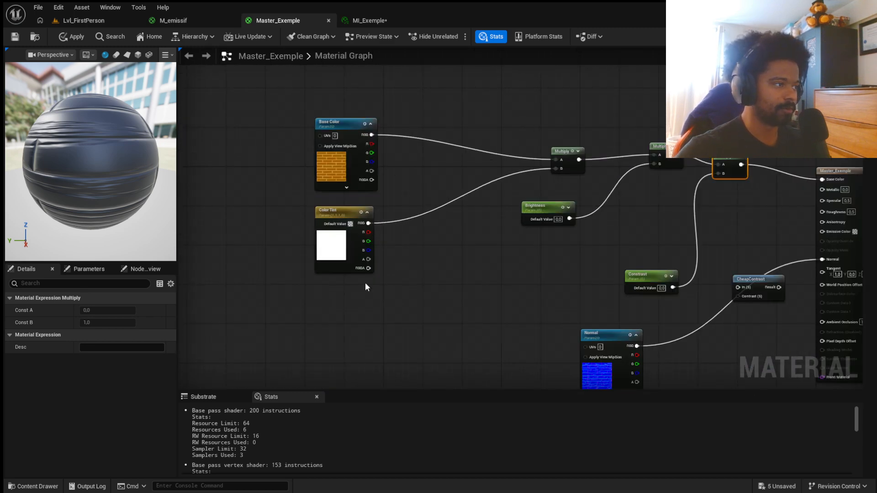
scroll(237, 248, "down", 3)
scroll(412, 219, "up", 5)
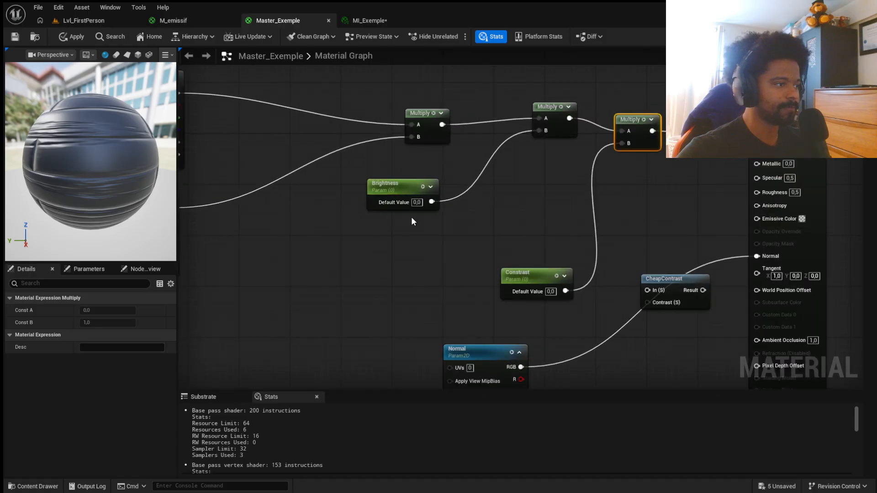
scroll(535, 281, "down", 3)
scroll(417, 212, "up", 5)
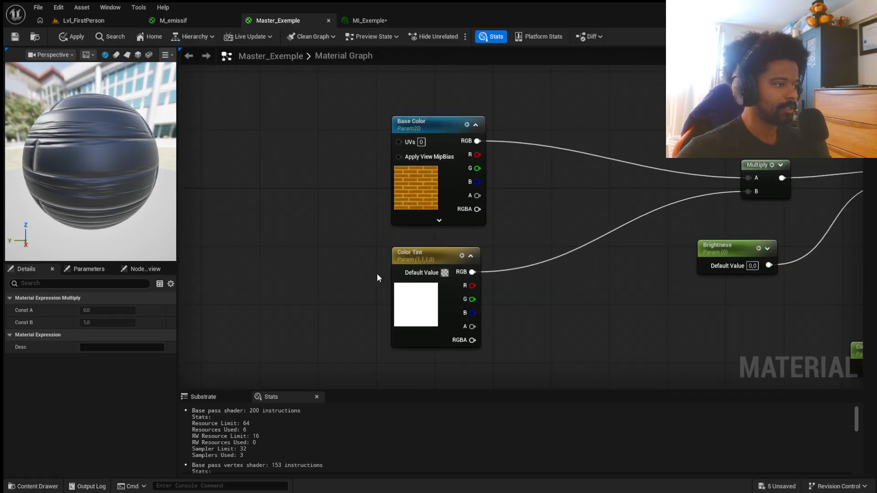
left_click(419, 311)
scroll(301, 221, "down", 2)
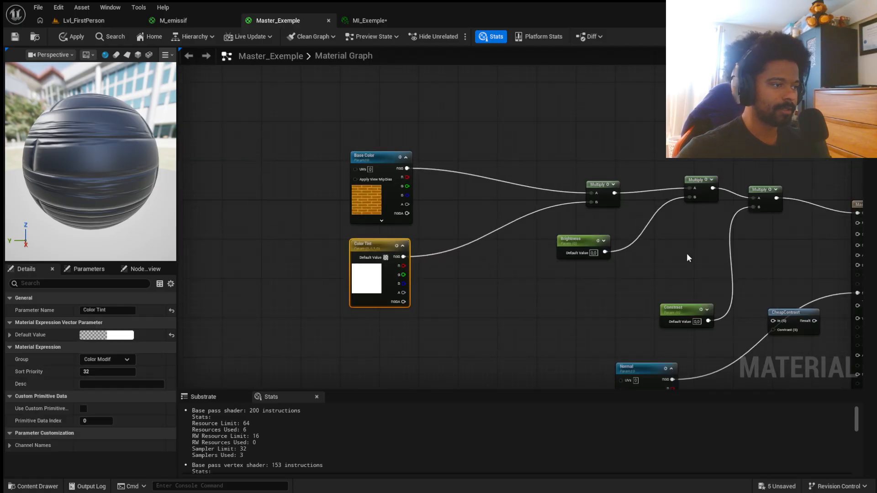
Place the Constrast node beneath Brightness, and move CheapContrast between Constrast and the last Multiply node
scroll(686, 254, "up", 3)
scroll(479, 226, "down", 1)
scroll(648, 321, "up", 1)
left_click_drag(665, 317, 521, 297)
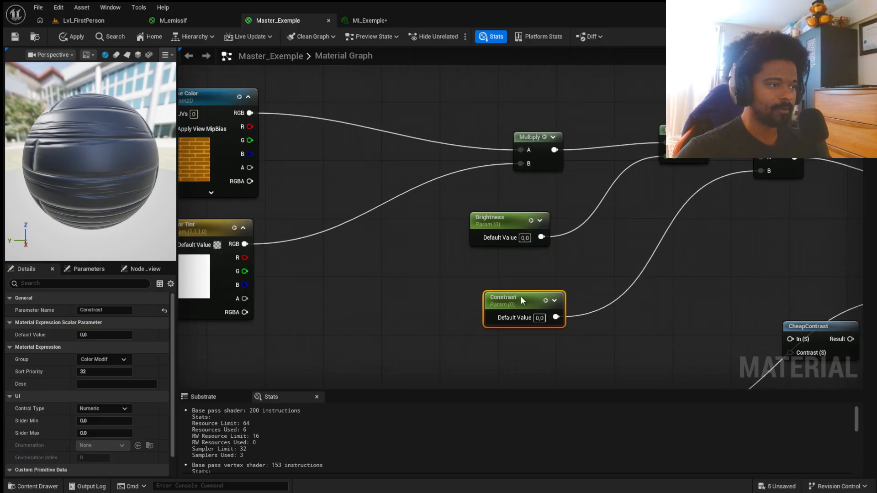
scroll(412, 247, "down", 4)
scroll(503, 265, "up", 4)
left_click_drag(617, 266, 484, 164)
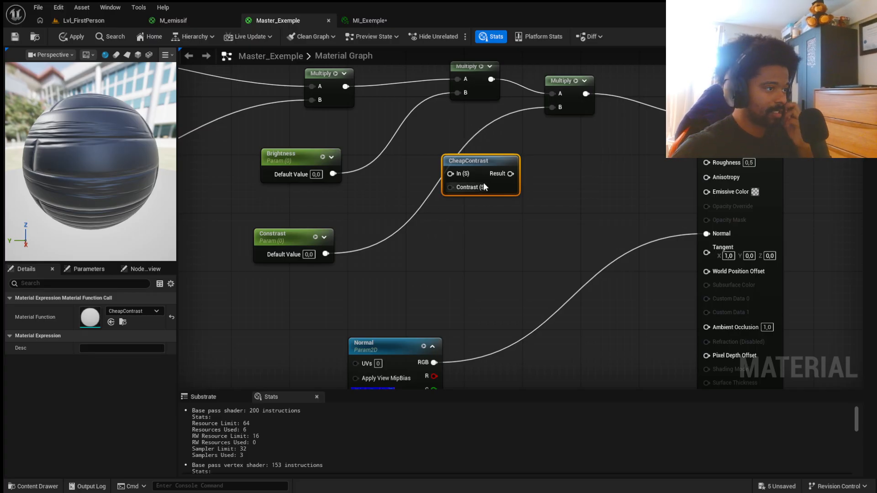
Connect Constrast to CheapContrast's Contrast input and CheapContrast's Result to the B input of the last Multiply
left_click_drag(325, 254, 463, 190)
scroll(525, 242, "down", 1)
right_click_drag(529, 153, 528, 173)
scroll(528, 172, "up", 1)
left_click_drag(511, 209, 551, 141)
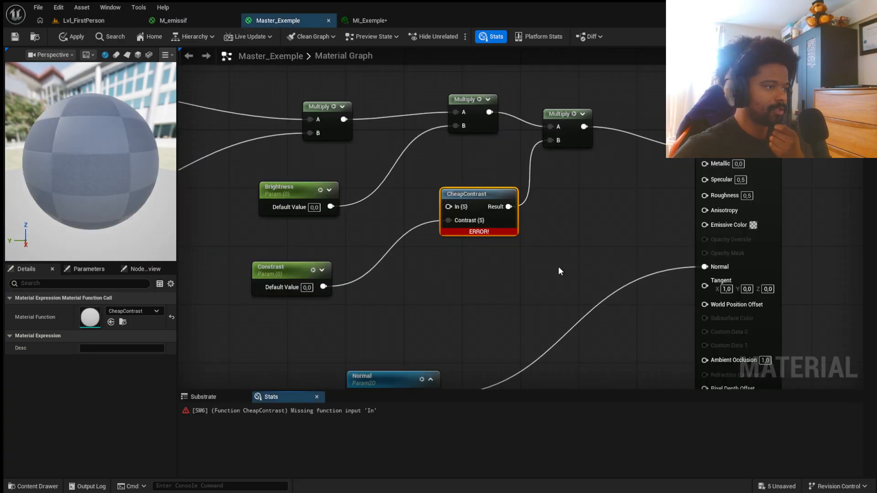
Connect the second Multiply's output to the In input of CheapContrast
scroll(550, 255, "down", 2)
scroll(448, 225, "up", 1)
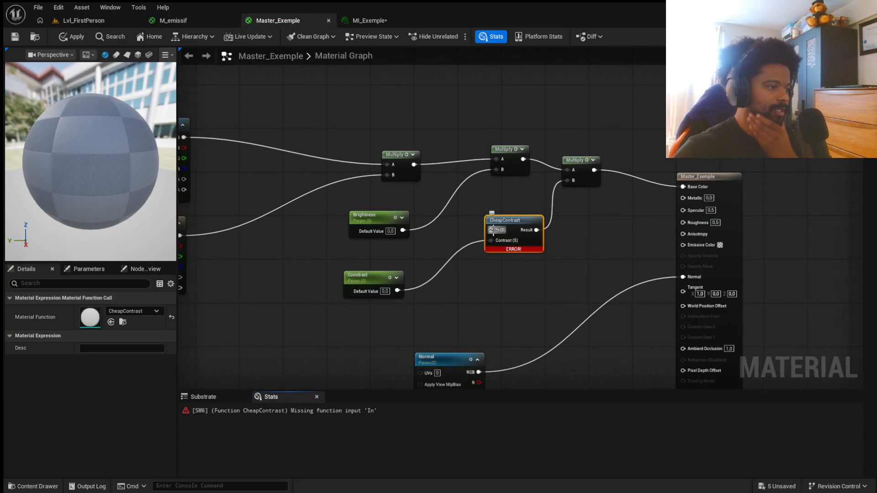
scroll(553, 268, "down", 2)
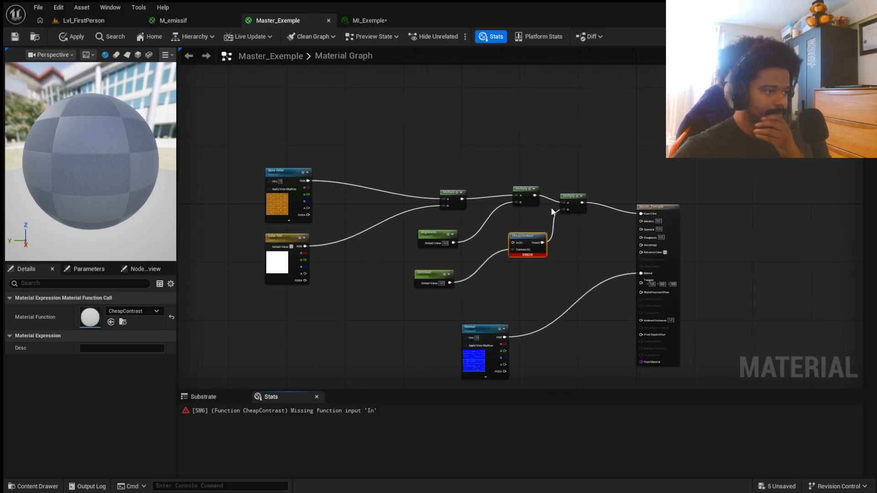
scroll(556, 211, "up", 2)
left_click_drag(516, 264, 546, 245)
left_click_drag(495, 174, 503, 258)
Move the last Multiply node farther from CheapContrast, toward the material output node
scroll(571, 261, "down", 3)
scroll(597, 250, "up", 3)
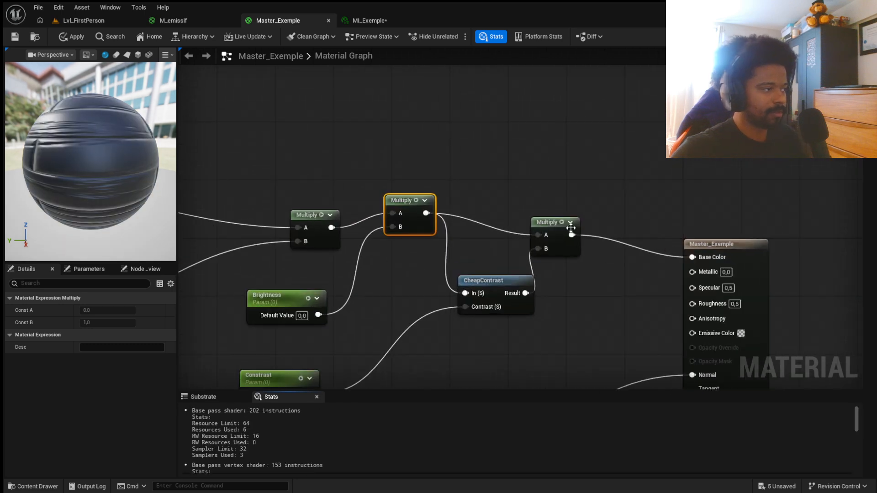
left_click_drag(548, 226, 593, 233)
scroll(535, 210, "down", 3)
scroll(314, 270, "up", 3)
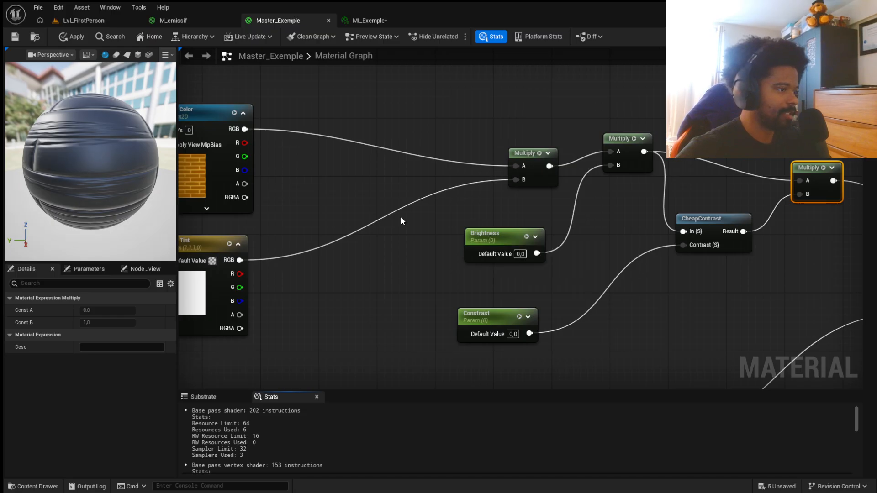
Set the Brightness parameter's default value to 1.0
left_click(499, 235)
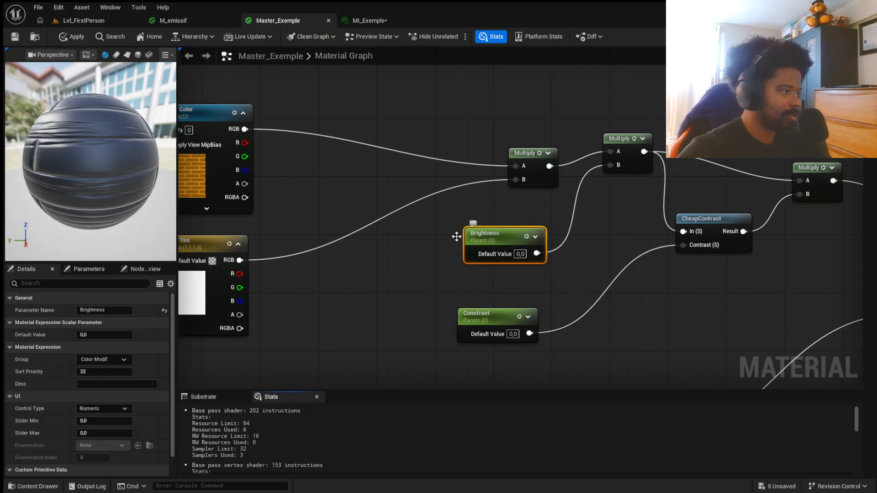
left_click(93, 334)
type("1")
key("Return")
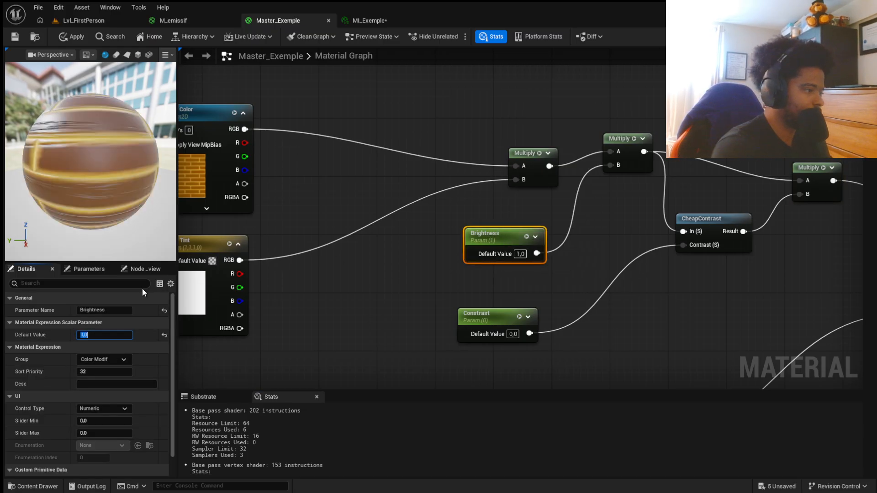
Try default values of about -1.44 for the Constrast parameter and about 0.76 for Brightness
left_click(475, 315)
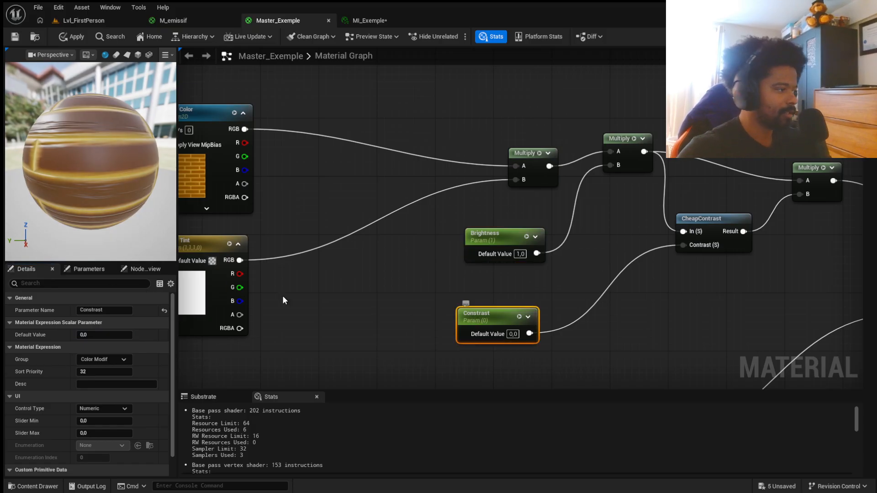
mouse_move(94, 338)
left_mouse_down()
mouse_move(133, 337)
mouse_move(100, 338)
left_mouse_up()
mouse_move(105, 336)
left_mouse_down()
mouse_move(121, 335)
mouse_move(113, 335)
left_mouse_up()
scroll(540, 239, "down", 4)
scroll(464, 243, "up", 4)
scroll(459, 259, "down", 3)
scroll(473, 220, "up", 3)
left_click(450, 215)
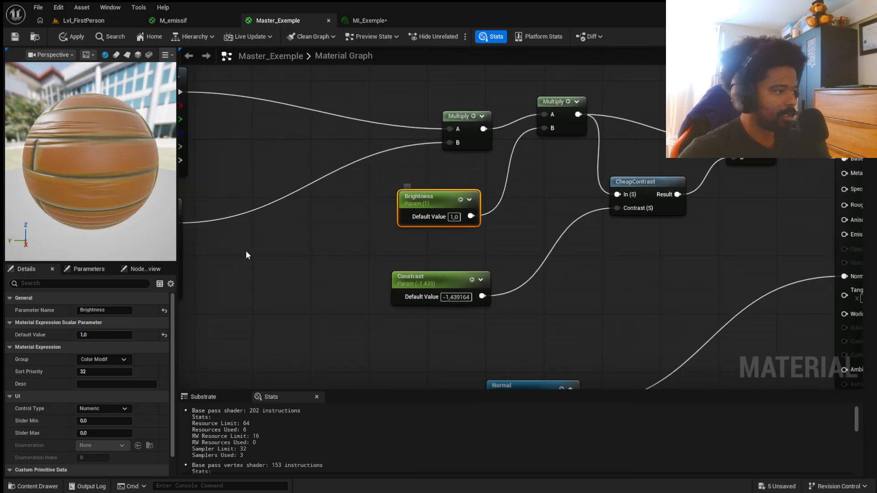
left_click_drag(105, 335, 114, 335)
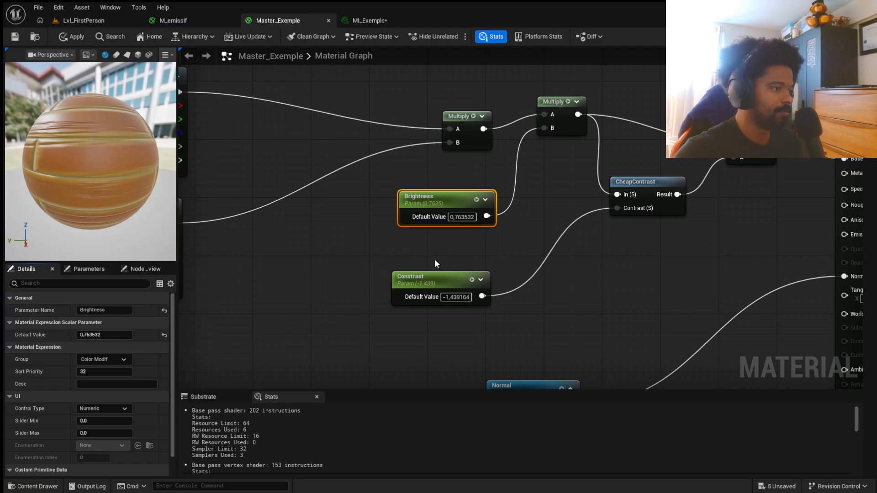
Raise the Constrast parameter's default value to about 2.37
left_click(440, 280)
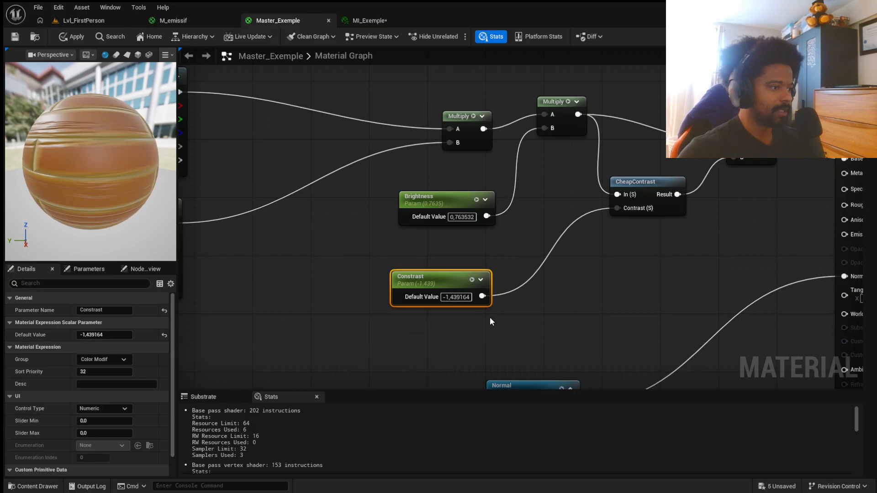
scroll(490, 319, "down", 4)
scroll(489, 273, "up", 4)
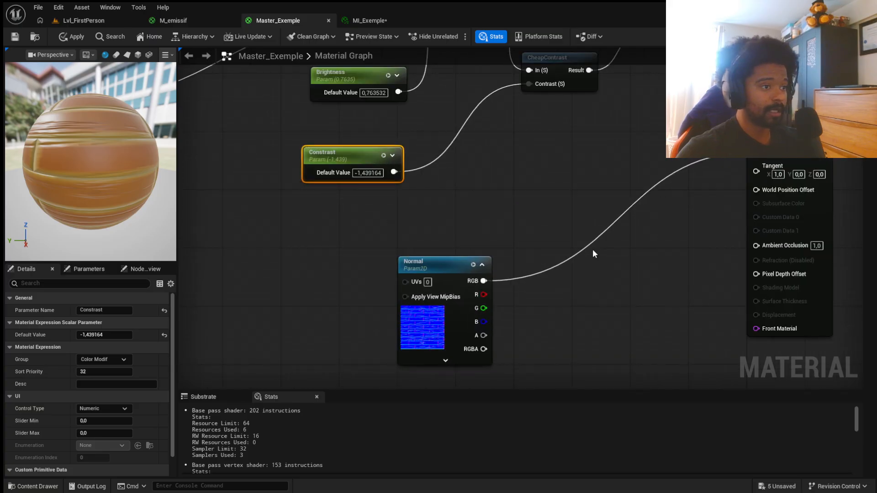
scroll(548, 295, "down", 5)
scroll(551, 188, "up", 4)
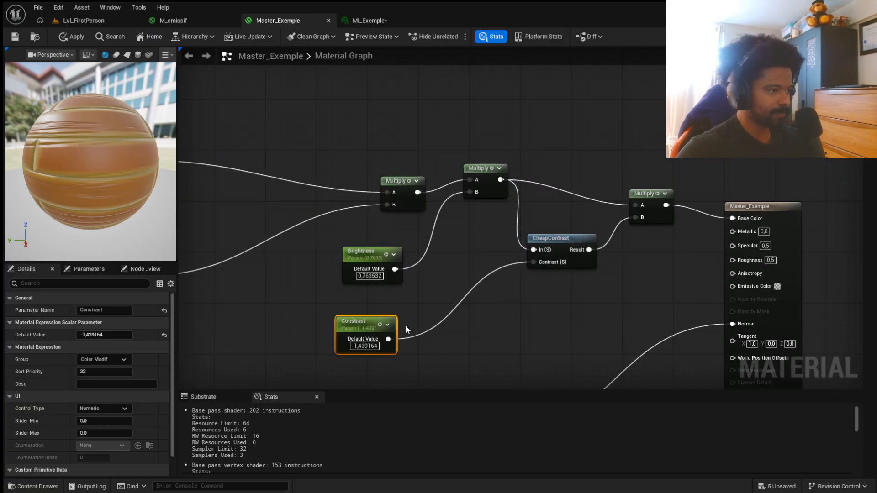
scroll(351, 337, "up", 1)
left_click_drag(391, 339, 441, 339)
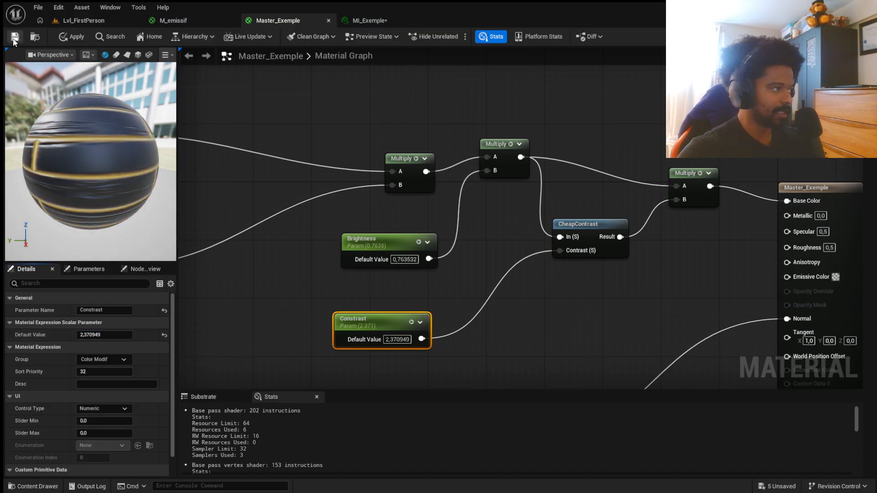
Raise the Brightness parameter's default value to about 1.42 and save the Master_Exemple material
left_click(391, 247)
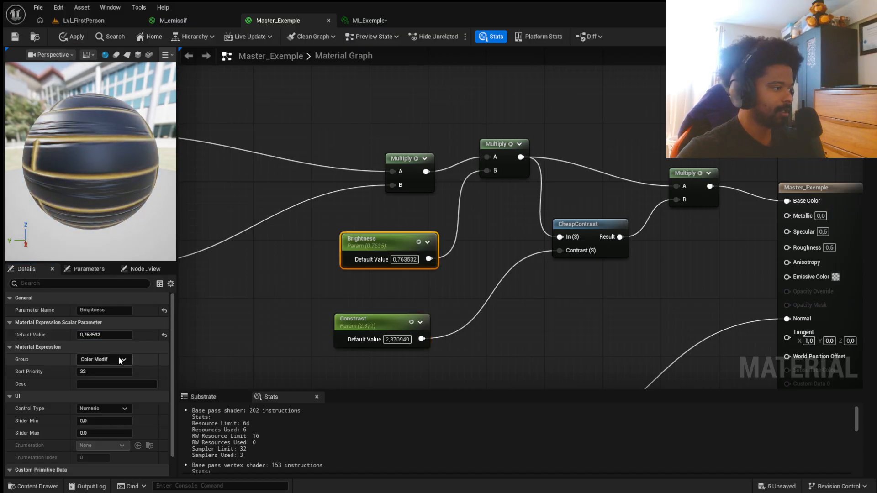
left_click_drag(105, 335, 120, 335)
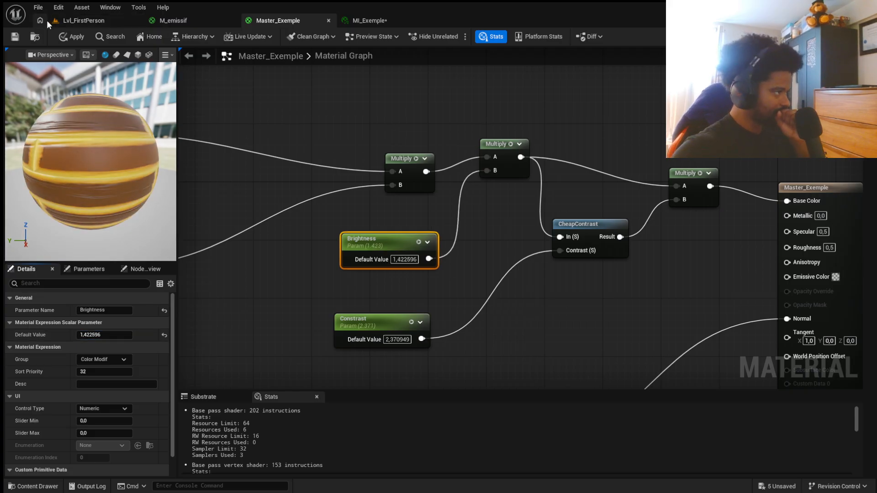
left_click(15, 38)
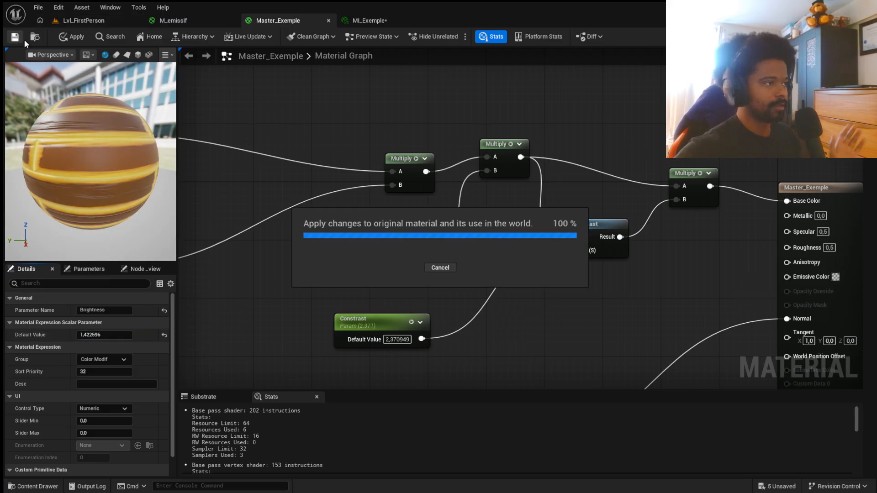
Compare the MI_Exemple instance preview with the Master_Exemple material preview
left_click(378, 20)
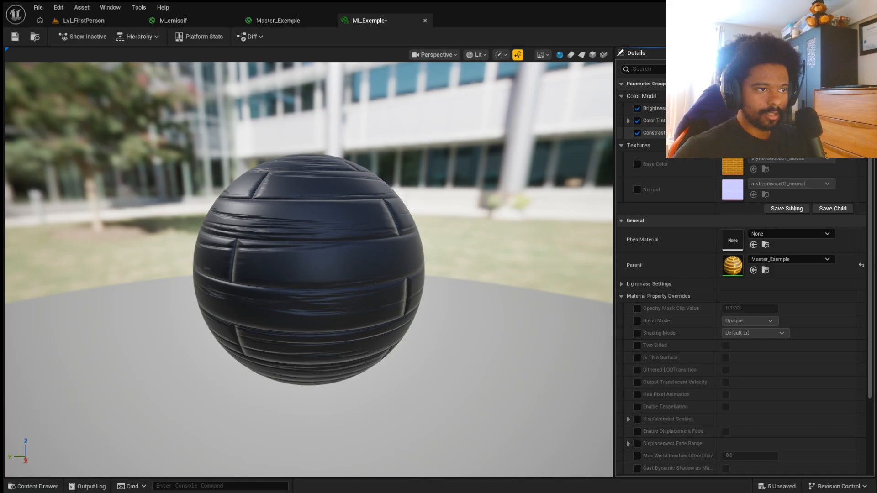
left_click(283, 21)
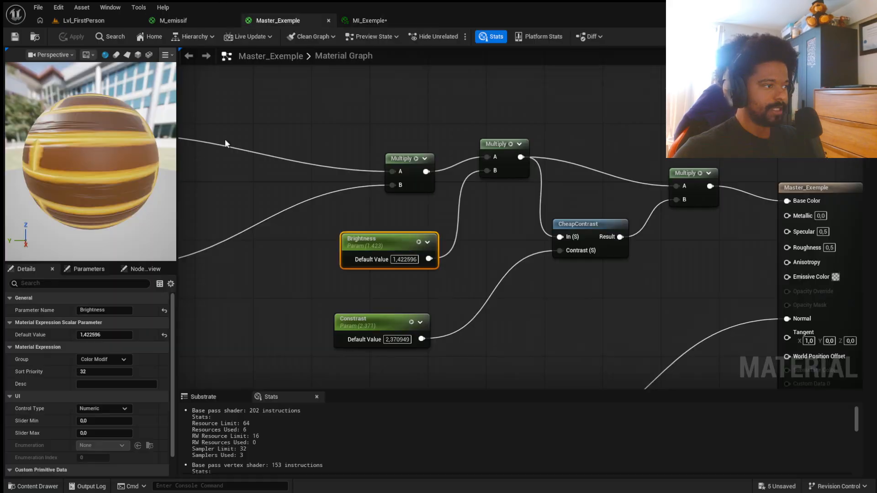
left_click(373, 21)
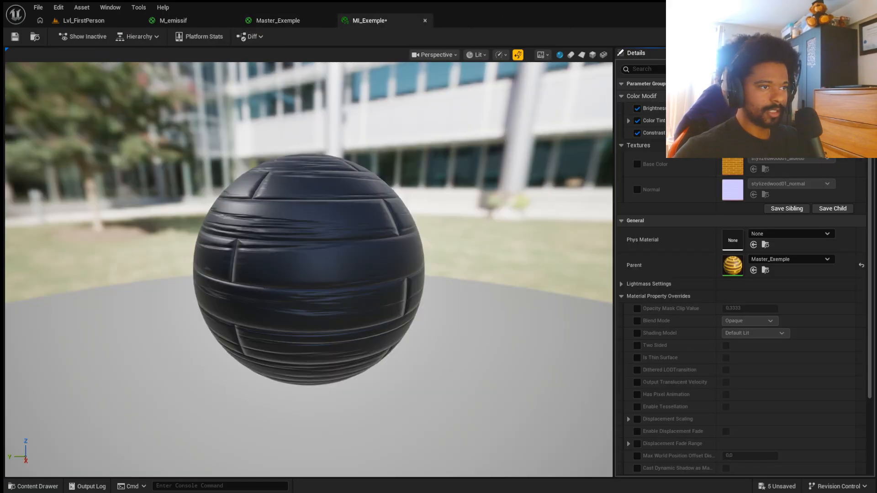
left_click(287, 19)
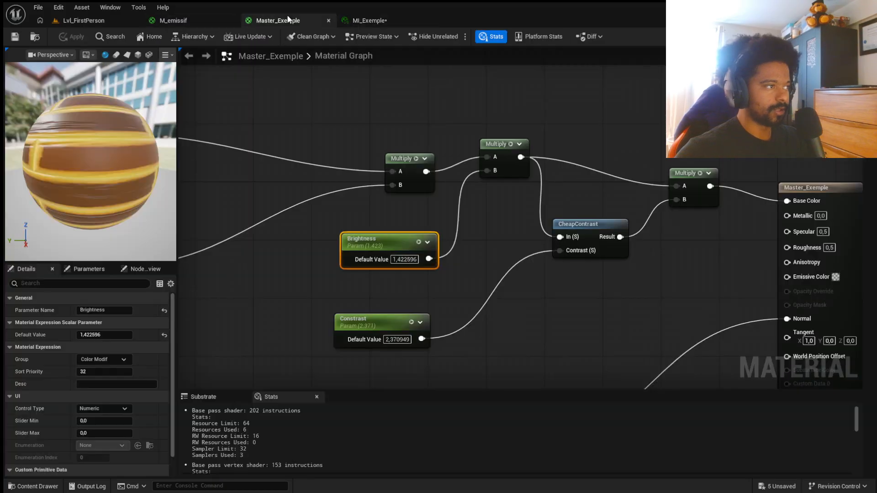
left_click(352, 21)
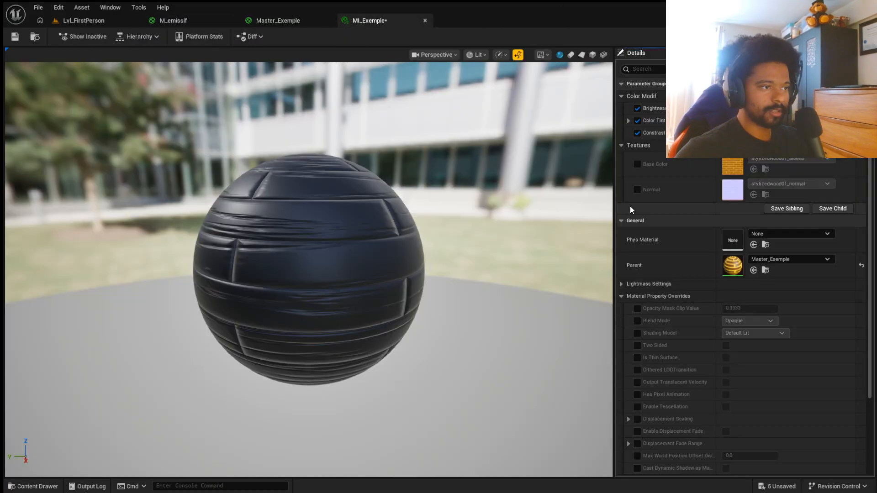
Set the Color Tint override in MI_Exemple to white with a brightness value of 1.0
left_click(628, 121)
left_click(862, 158)
left_click(629, 120)
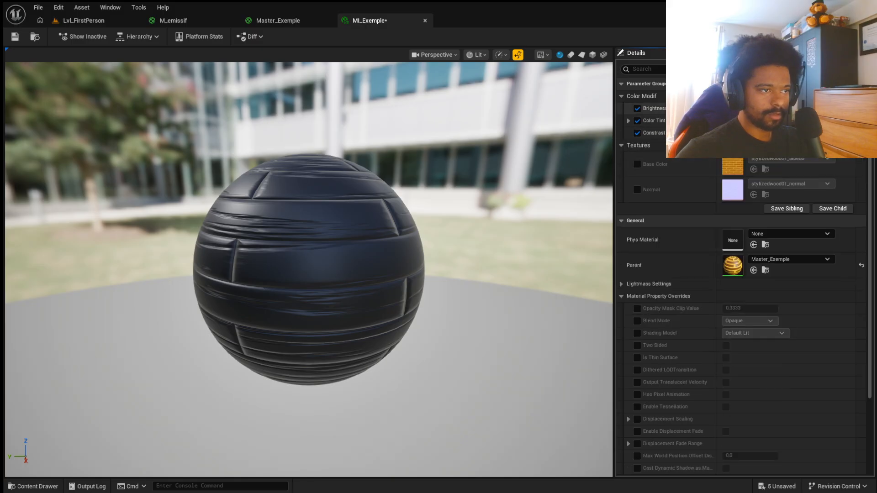
left_click(757, 120)
left_click_drag(684, 204, 682, 146)
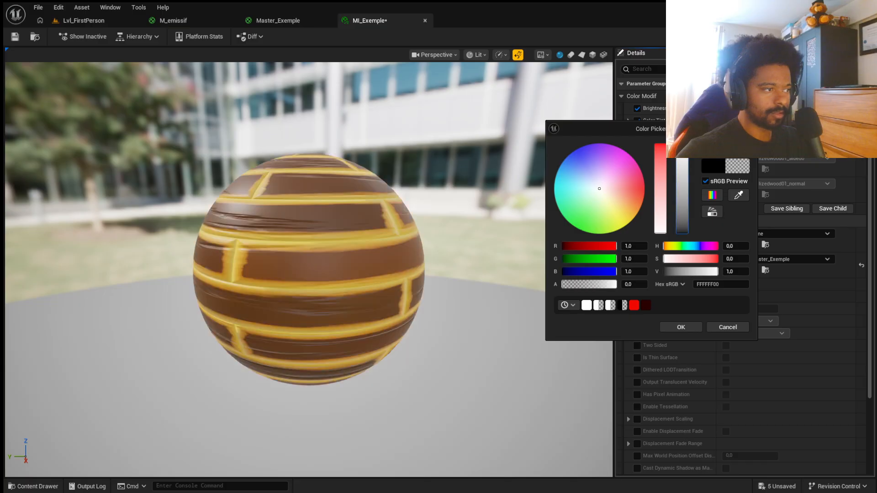
left_click(687, 328)
Check the Color Tint node's default RGBA values in Master_Exemple, and return to the MI_Exemple instance
left_click(277, 22)
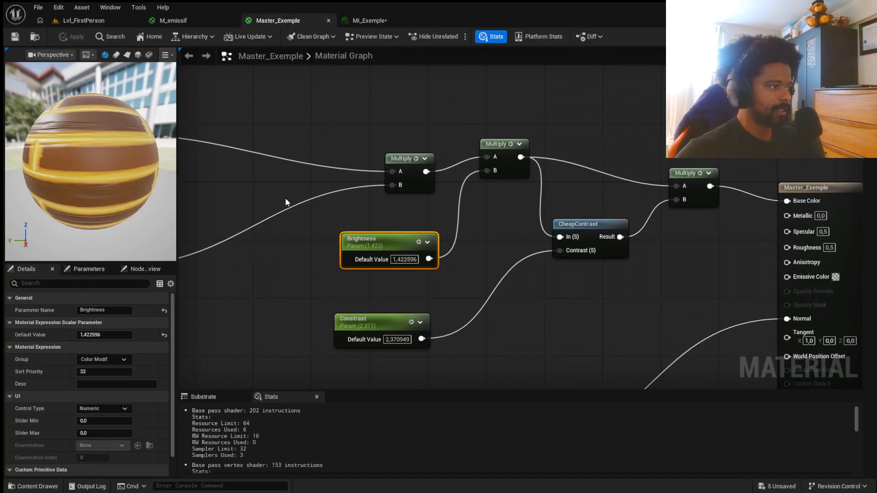
scroll(627, 213, "down", 4)
scroll(336, 235, "up", 4)
left_click(358, 269)
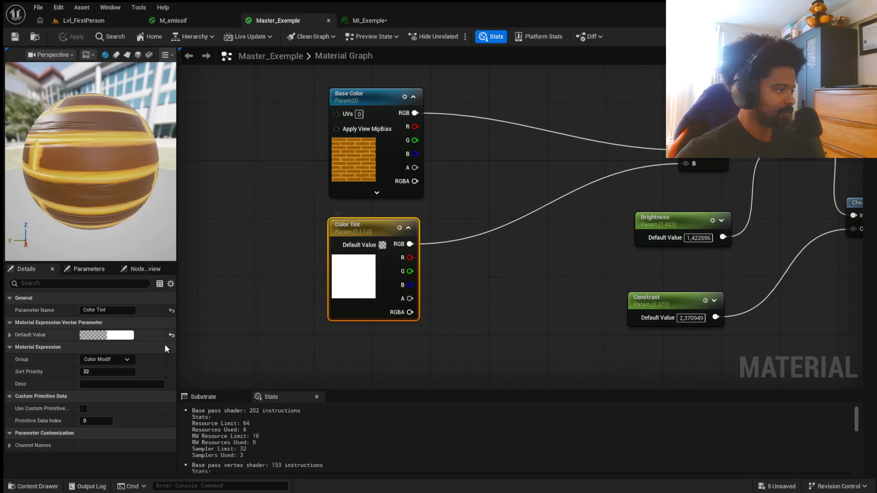
left_click(9, 335)
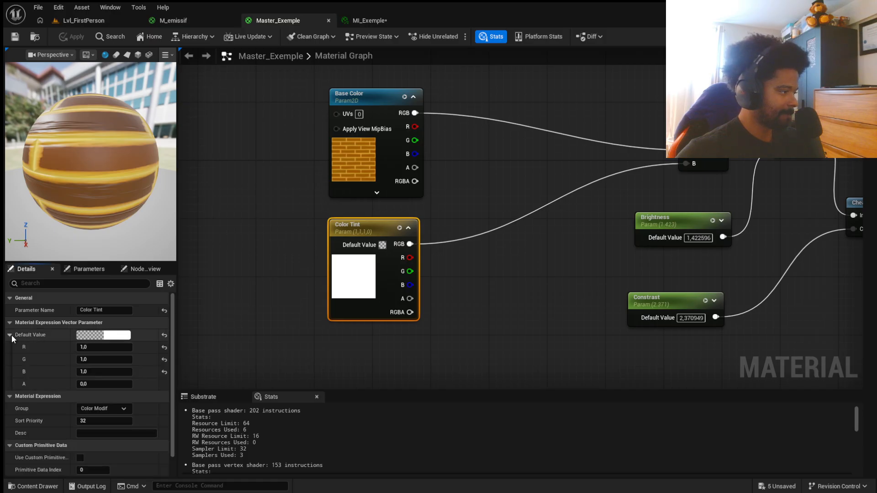
left_click(366, 19)
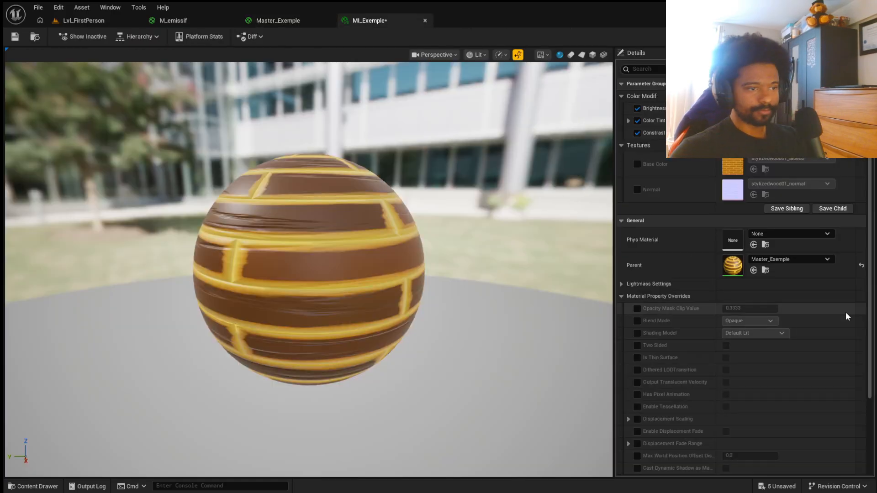
Inspect the brick wall with the updated material in the Lvl_FirstPerson level, and return to MI_Exemple
left_click(96, 20)
scroll(452, 222, "up", 7)
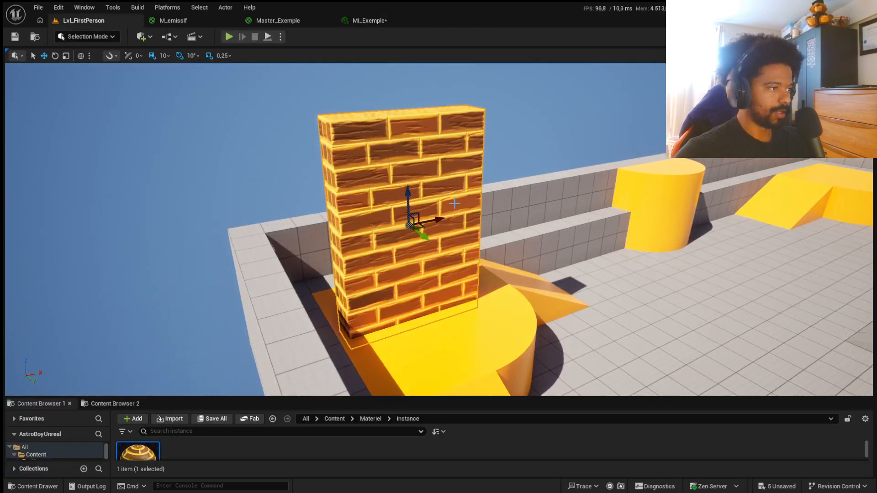
scroll(499, 217, "down", 2)
left_click_drag(499, 218, 457, 215, "alt")
left_click(366, 23)
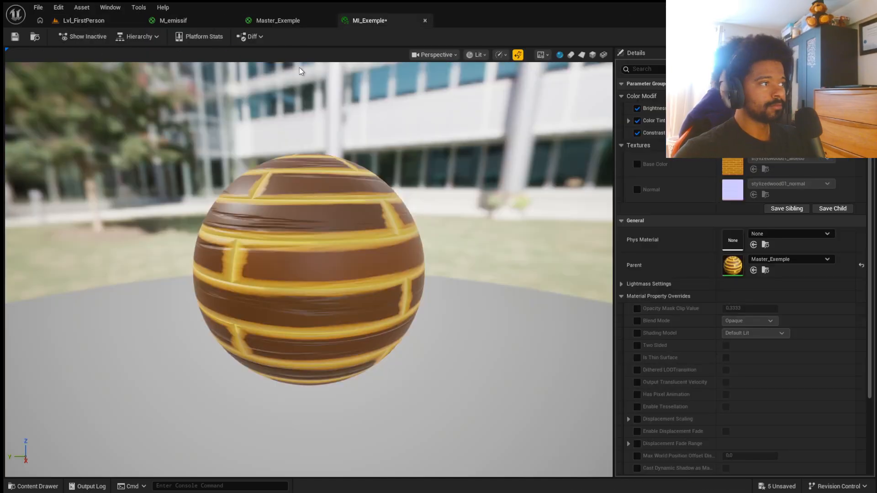
Add a Multiply node between the Normal texture and the output node in Master_Exemple, and move Normal closer to Constrast
left_click(263, 21)
scroll(530, 185, "down", 5)
scroll(534, 238, "up", 8)
right_click(551, 252)
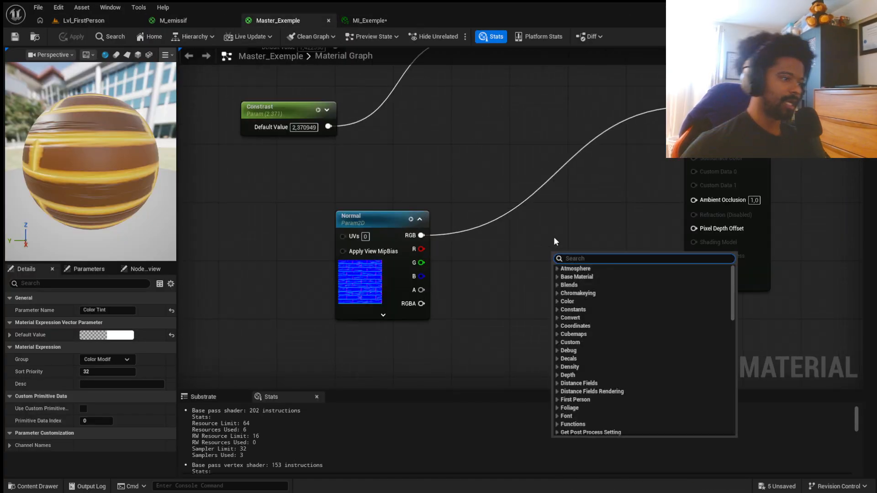
type("mult")
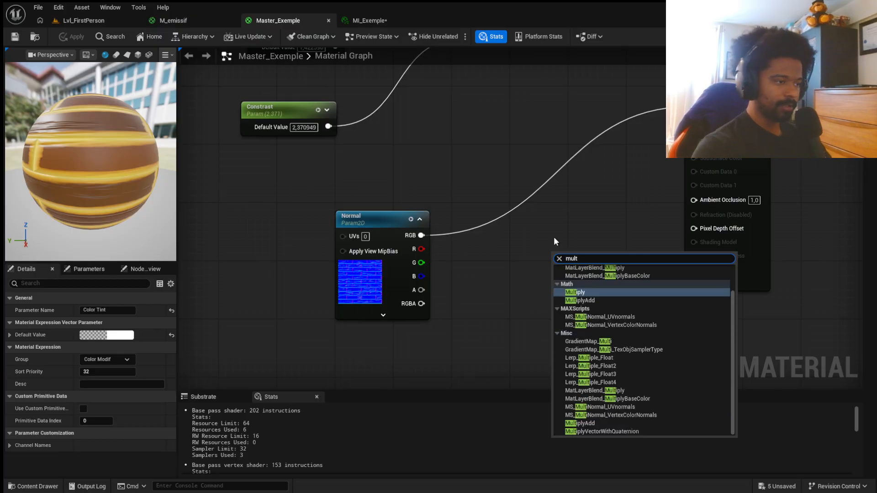
key("Return")
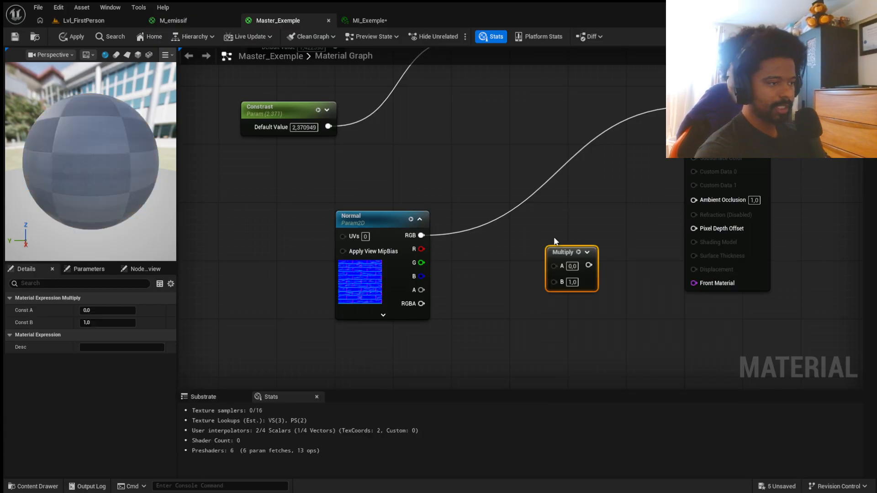
scroll(494, 126, "down", 2)
left_click_drag(397, 198, 380, 170)
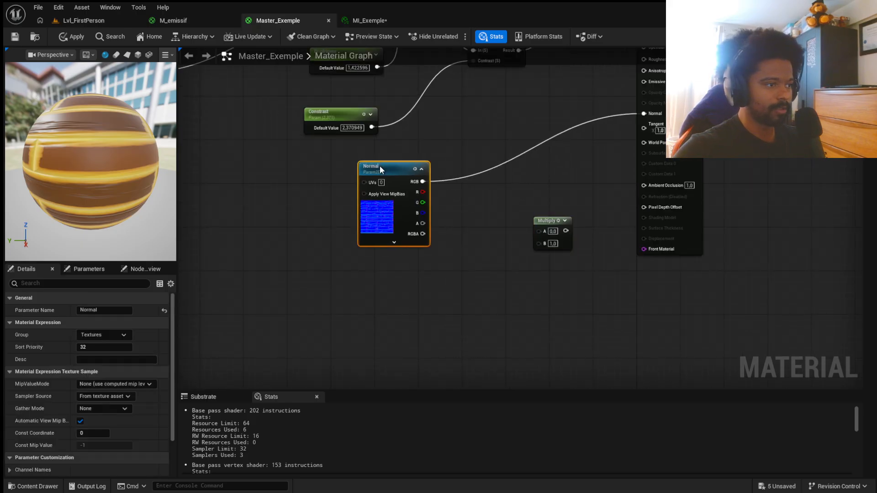
Add a Constant node below the Normal texture in the Master_Exemple graph
right_click(375, 291)
type("contr")
key("BackSpace")
key("BackSpace")
key("BackSpace")
key("BackSpace")
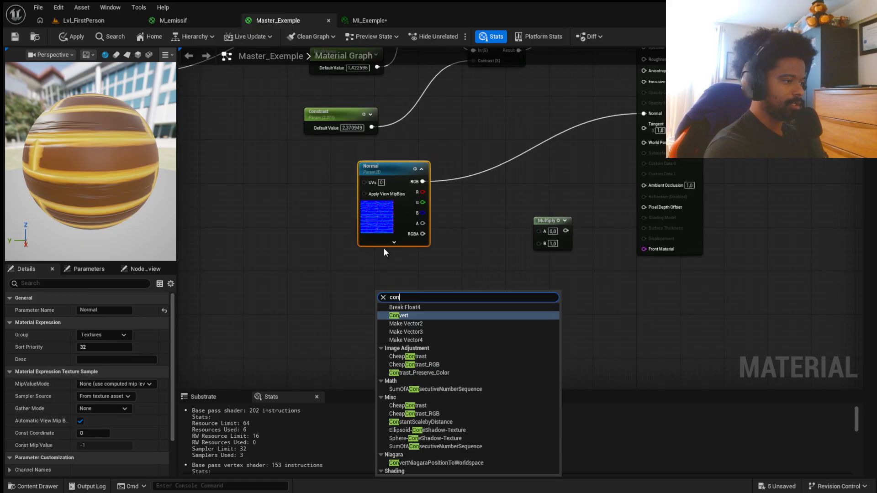
type("onsta")
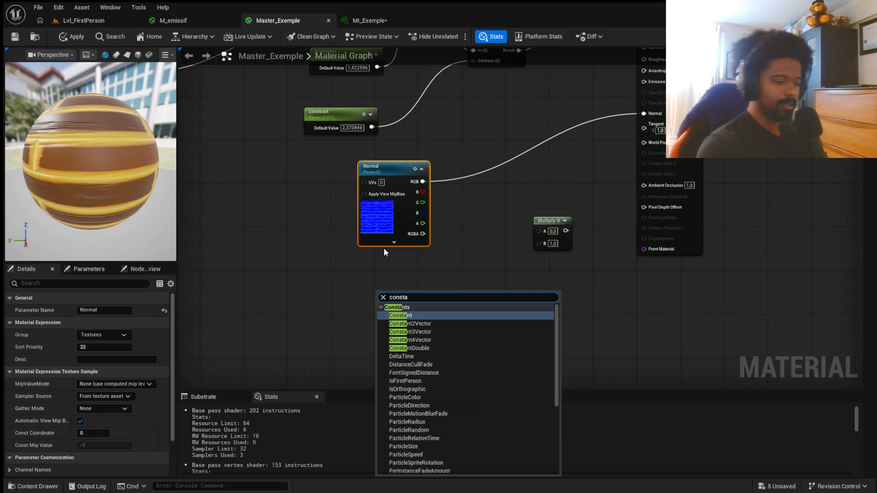
key("Return")
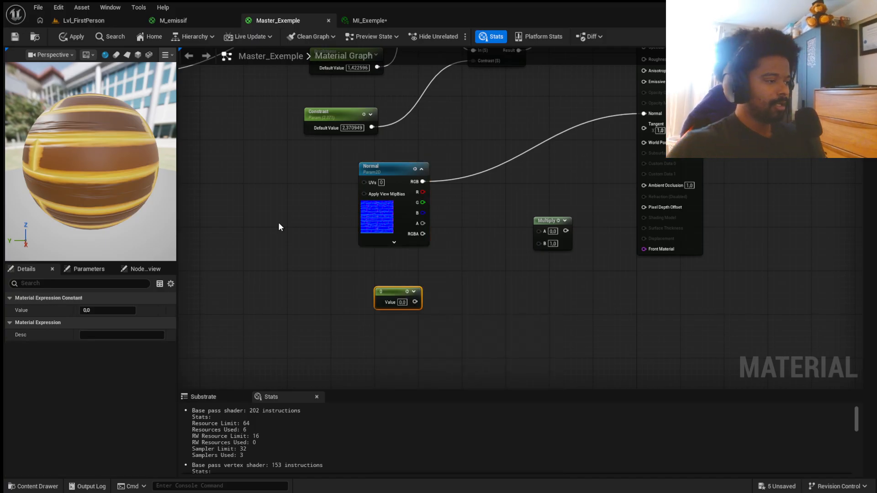
Convert the new Constant node into a parameter named Normal Intensity
right_click(398, 288)
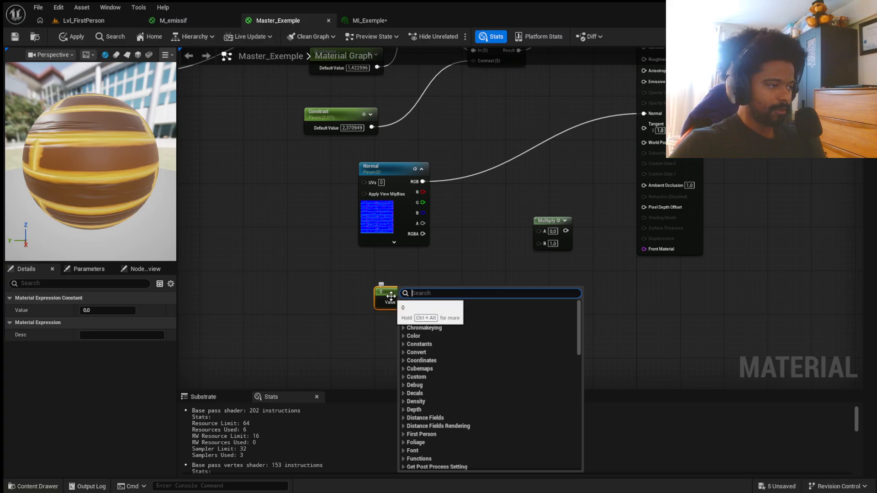
right_click(392, 297)
left_click(424, 80)
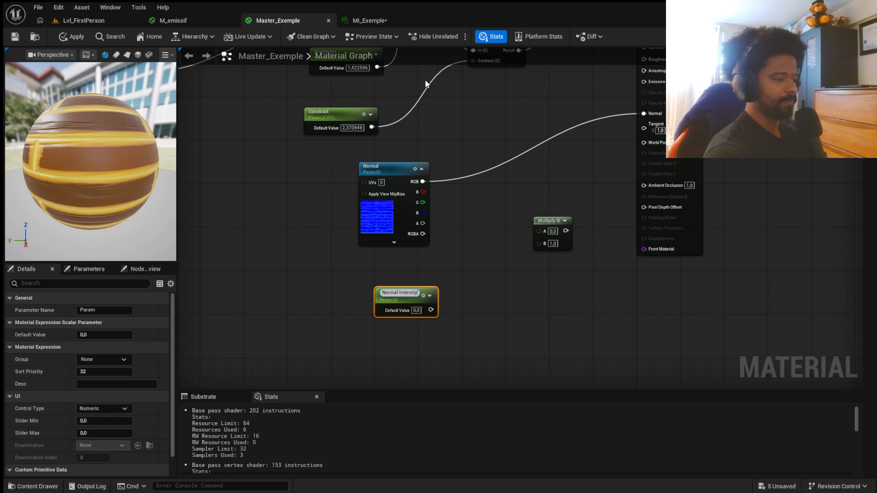
key("Return")
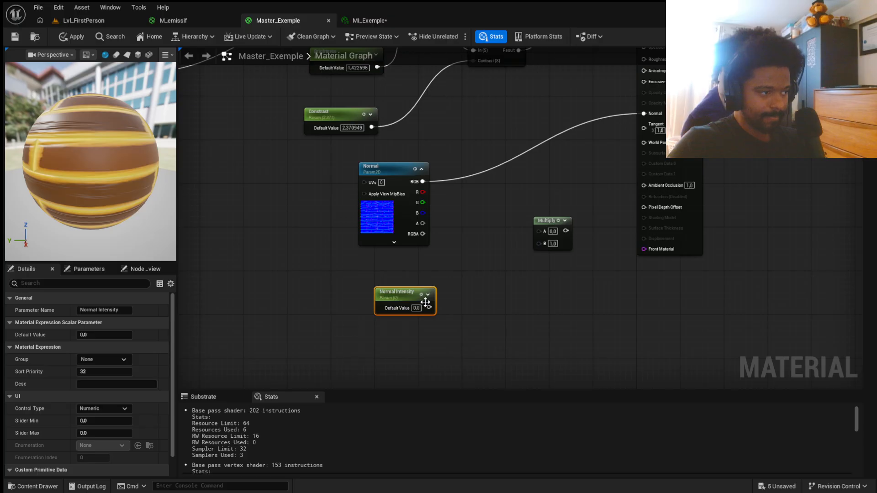
Multiply the Normal texture's RGB by Normal Intensity, feed the result into the material's Normal input, and save Master_Exemple
left_click_drag(429, 307, 540, 242)
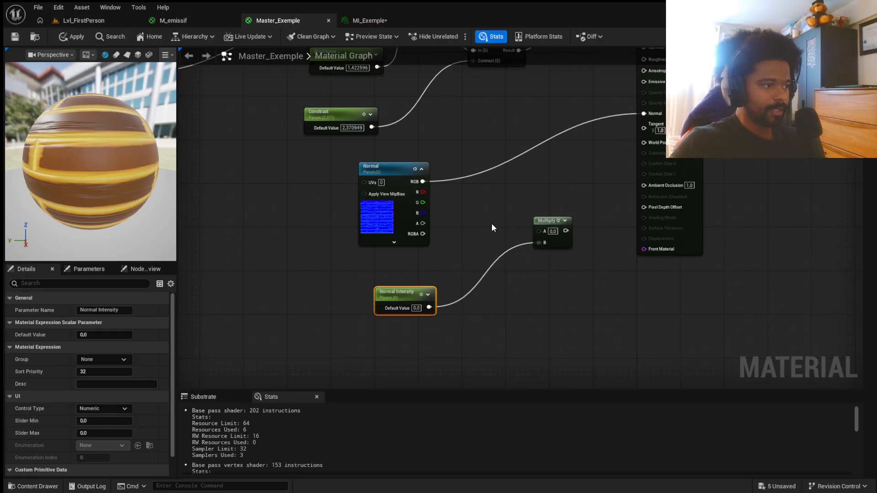
left_click_drag(423, 182, 645, 113)
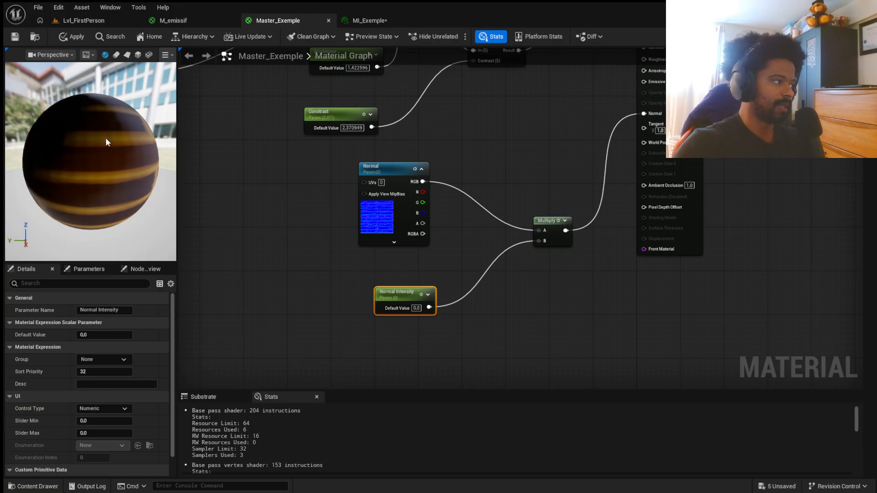
left_click(22, 36)
Check the normal's effect on the Lvl_FirstPerson brick wall and in the MI_Exemple preview, and return to Master_Exemple
left_click(69, 21)
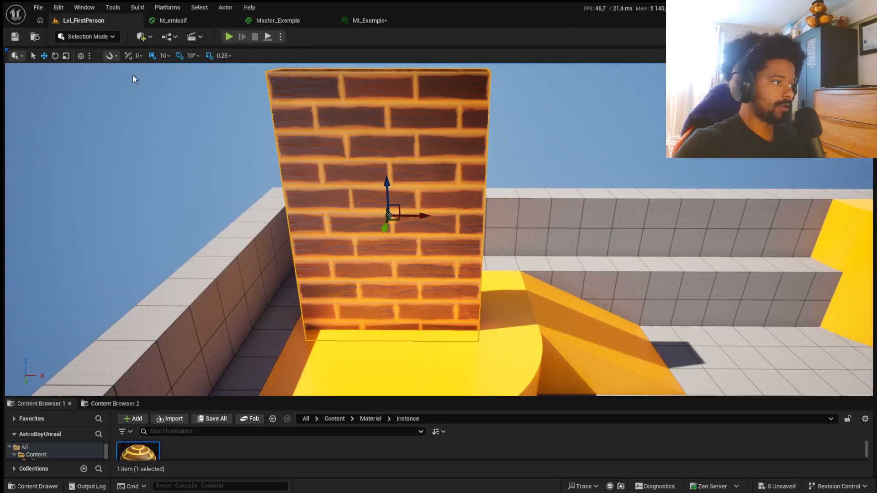
left_click(365, 20)
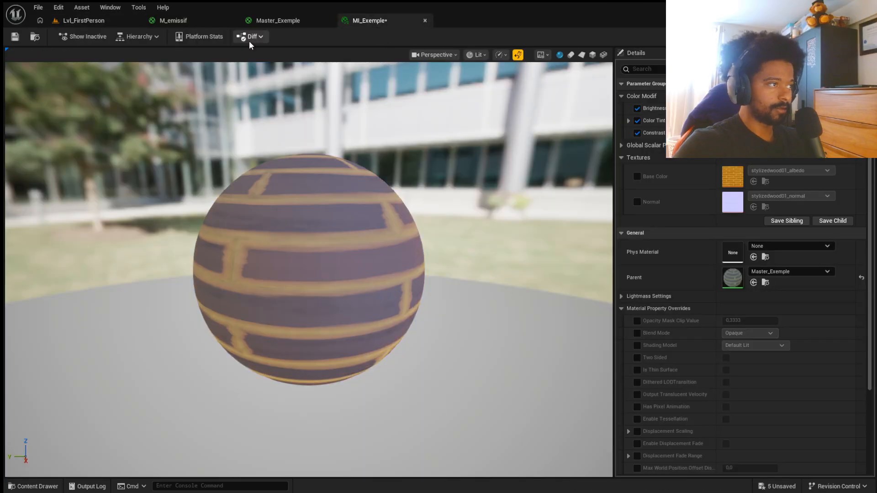
left_click(293, 19)
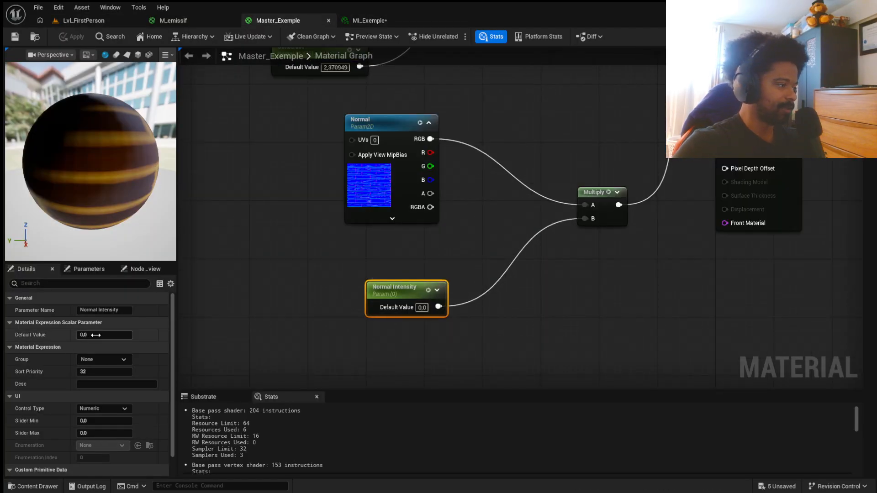
Set the Normal Intensity parameter's default value to 1 and save Master_Exemple
left_click(96, 335)
type("1")
key("Return")
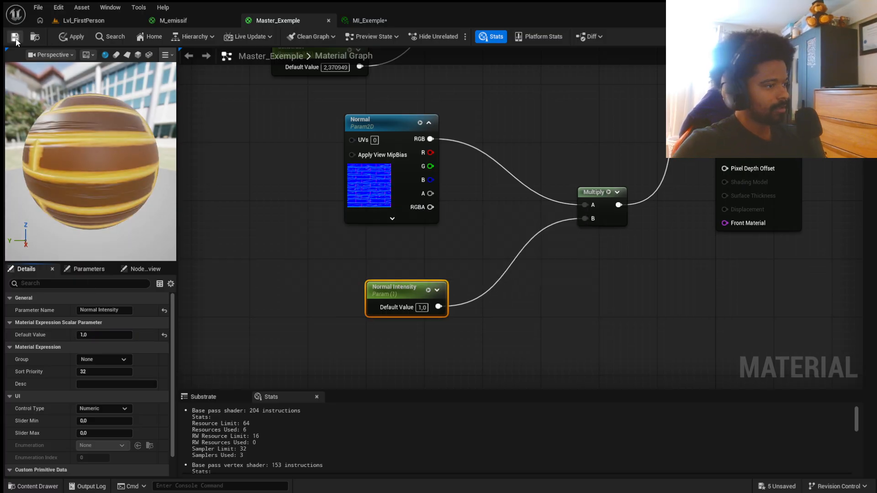
Save MI_Exemple, inspect the brick wall in Lvl_FirstPerson, and return to the instance
left_click(370, 21)
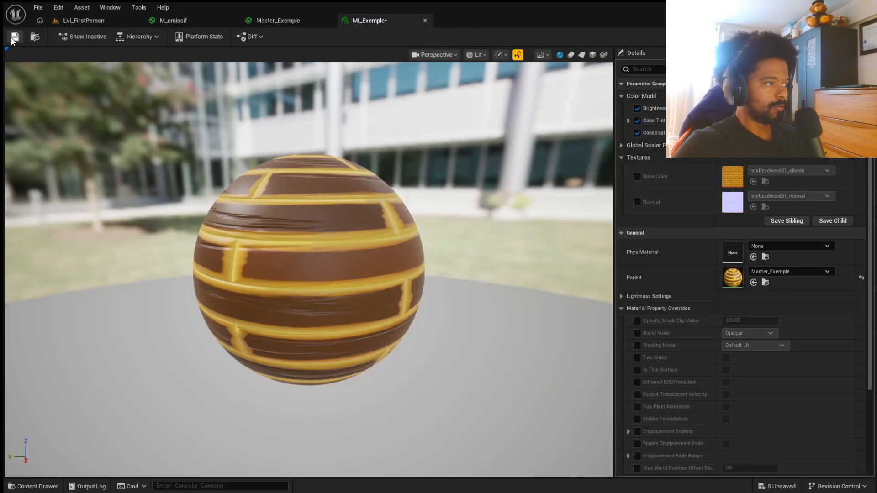
left_click(108, 18)
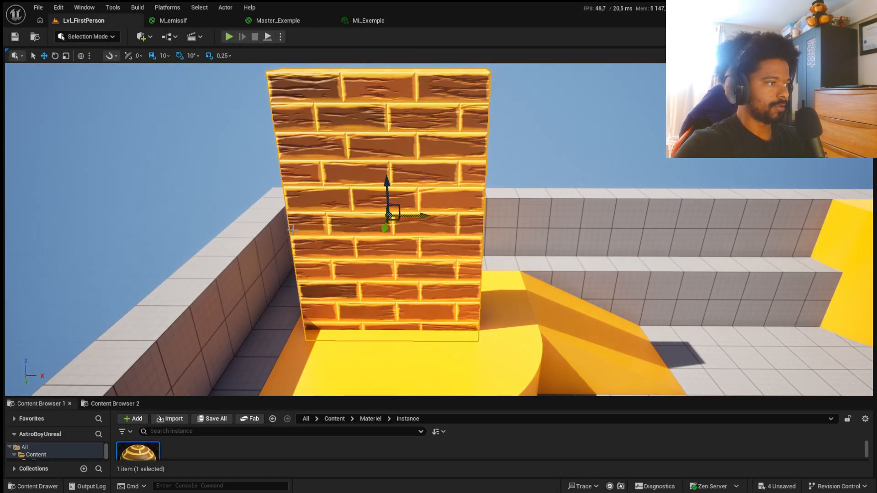
left_click(388, 21)
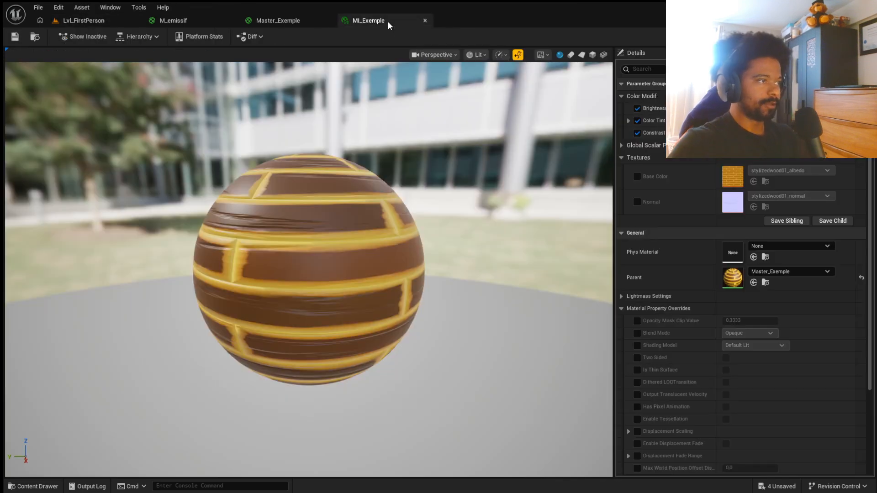
Enable the Normal Intensity override among MI_Exemple's global scalar parameters, adjust its value, and save the instance
left_click(621, 146)
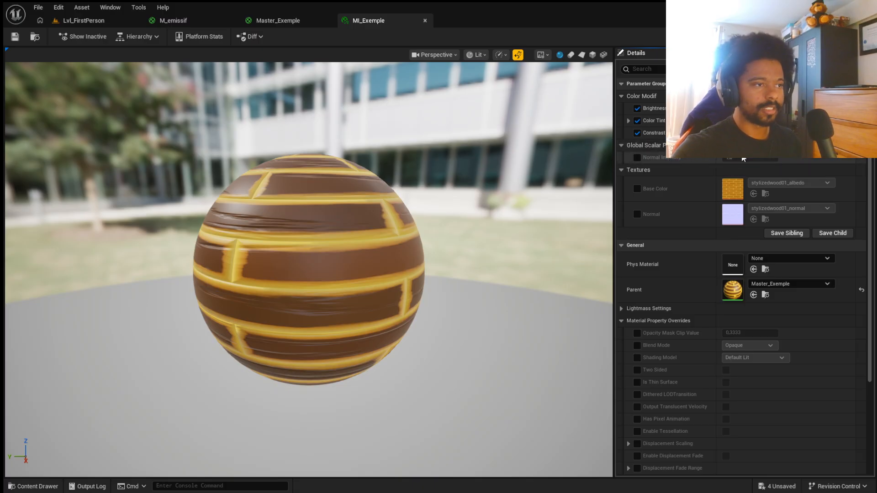
left_click(637, 158)
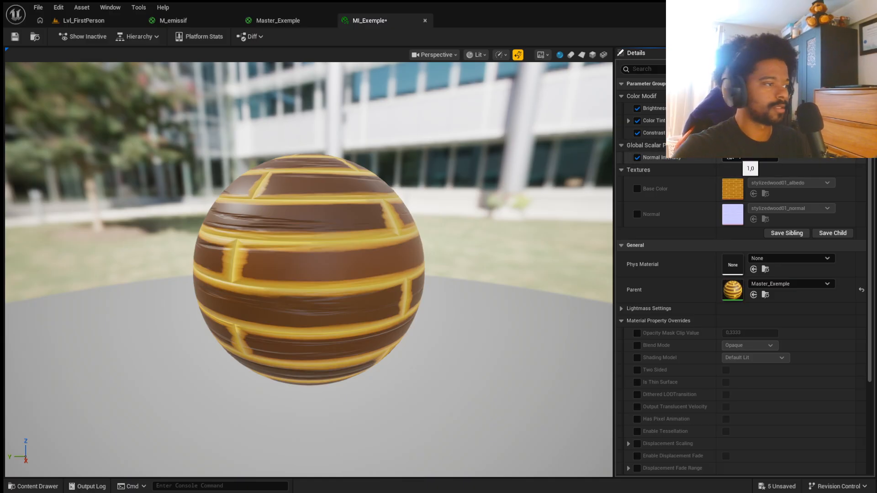
left_click(740, 158)
left_click_drag(749, 158, 751, 158)
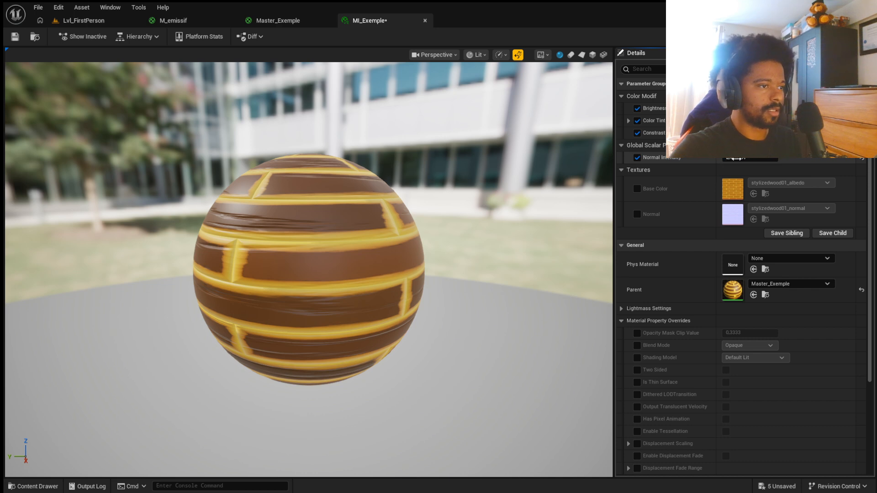
scroll(434, 253, "down", 2)
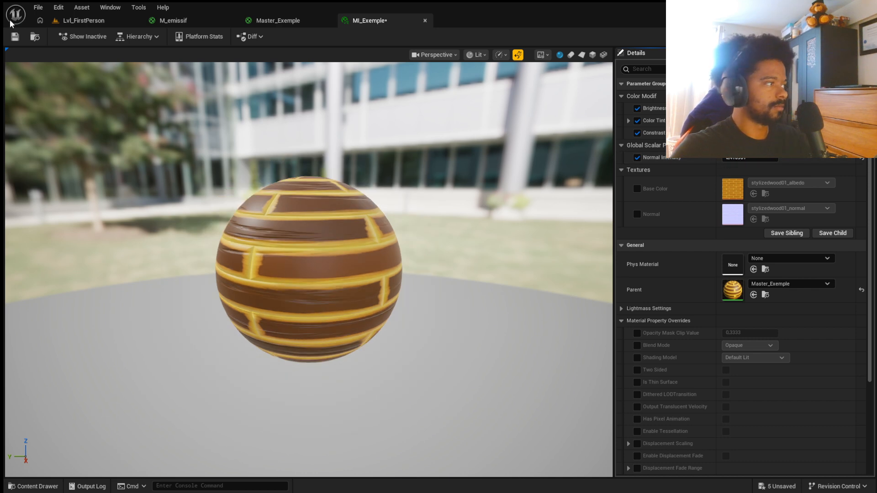
left_click(15, 37)
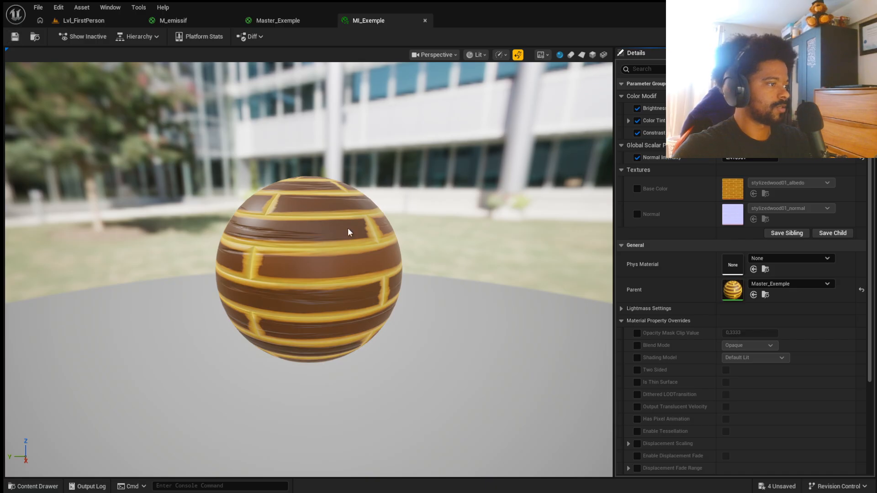
Look at the wall in Lvl_FirstPerson, and try higher and lower Normal Intensity values in MI_Exemple
left_click(87, 22)
left_click(365, 21)
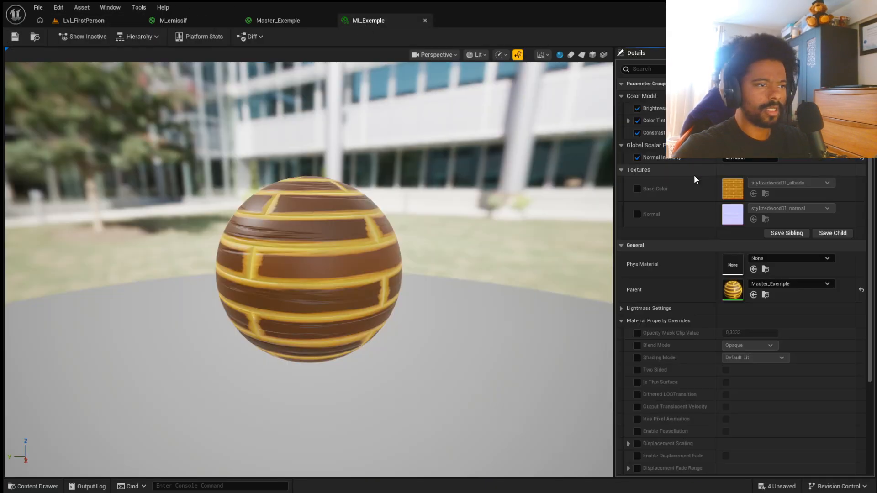
mouse_move(750, 159)
left_mouse_down()
mouse_move(726, 159)
mouse_move(765, 159)
left_mouse_up()
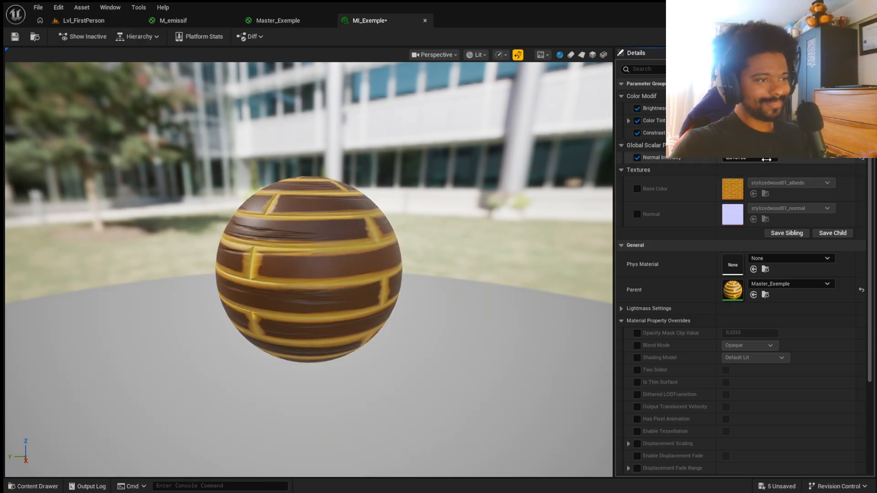
mouse_move(766, 159)
left_mouse_down()
mouse_move(724, 159)
mouse_move(760, 159)
left_mouse_up()
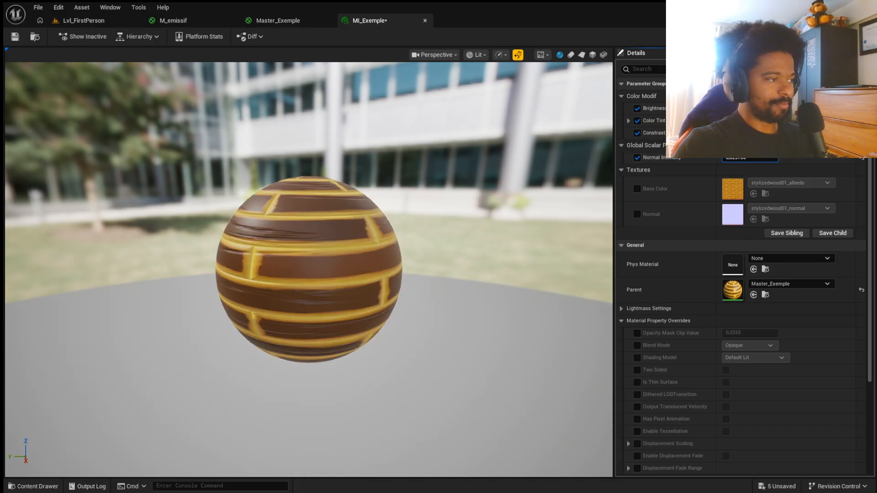
Insert a OneMinus node between Normal Intensity and the Multiply node's B input in Master_Exemple, and apply the material
left_click(296, 19)
right_click(496, 243)
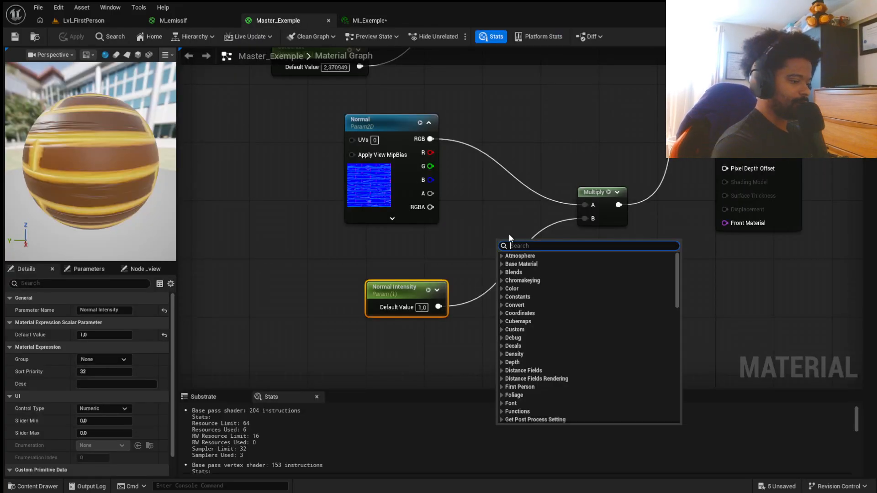
type("one")
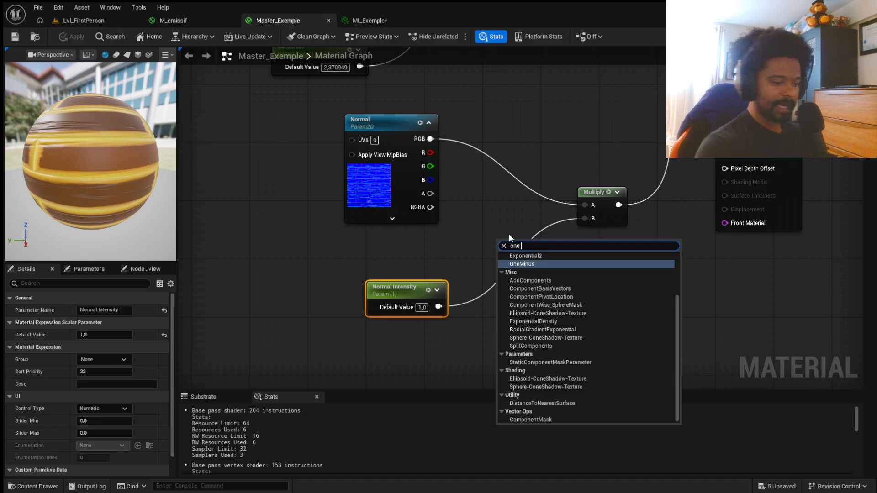
key("Return")
left_click_drag(438, 306, 584, 219)
left_click(78, 38)
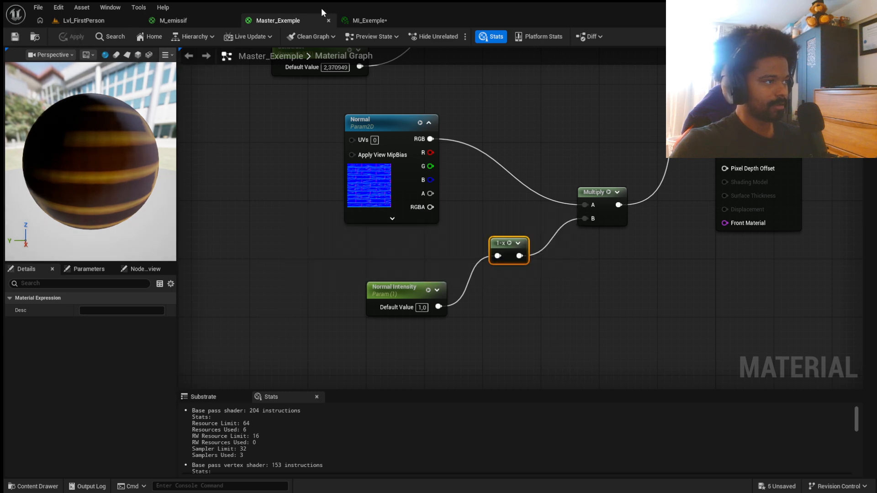
Test the inverted Normal Intensity with a different override value in MI_Exemple, and go back to Master_Exemple
left_click(369, 20)
left_click_drag(754, 159, 774, 159)
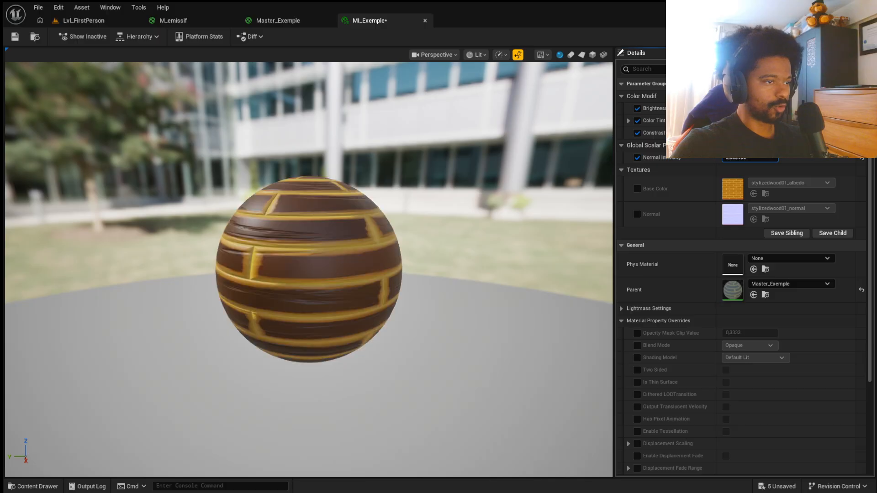
left_click(270, 21)
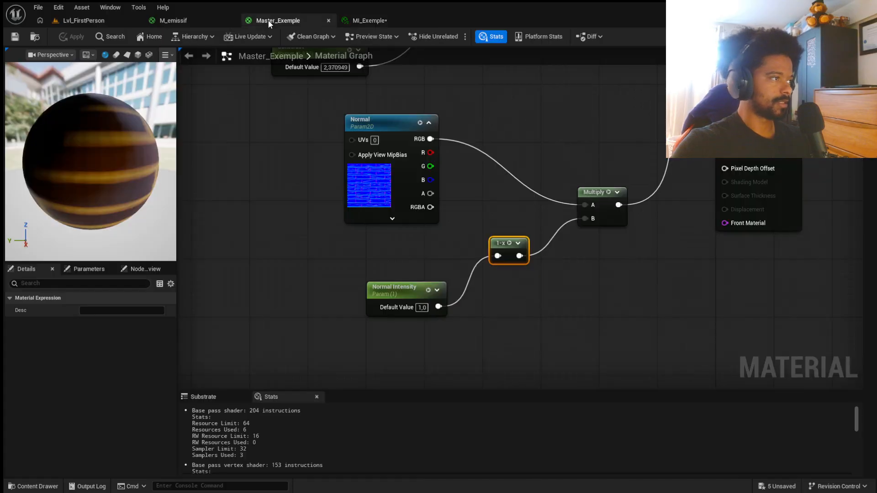
Add an Add node combining Normal RGB with the 1-x output, connect it to the material's Normal input, and save
right_click(620, 263)
type("add")
key("Return")
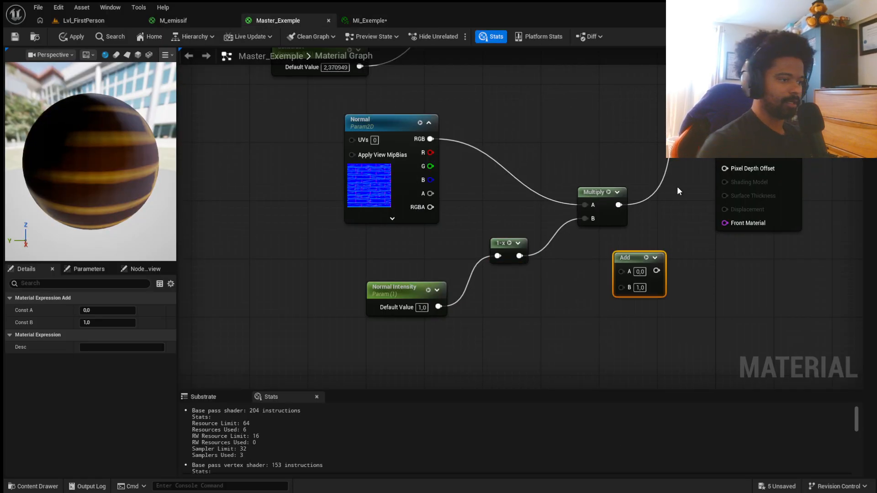
left_click_drag(519, 257, 621, 287)
left_click_drag(430, 139, 725, 215)
scroll(615, 188, "down", 1)
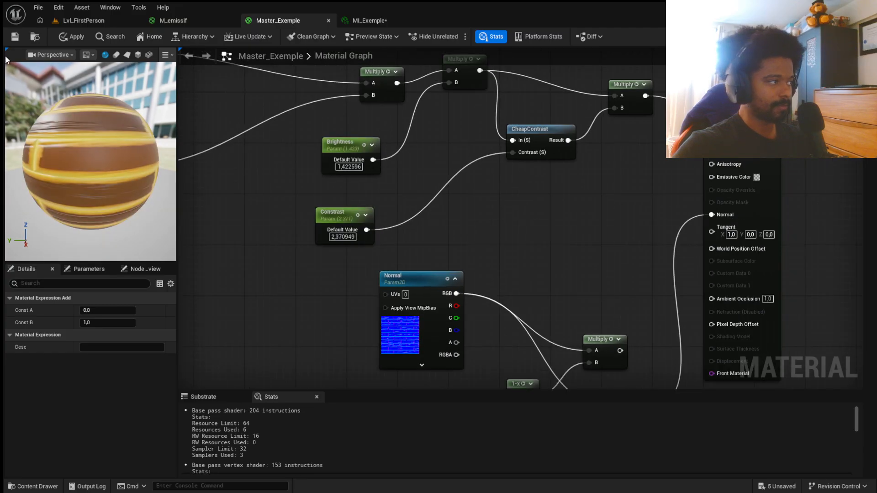
left_click(17, 39)
Raise the Normal Intensity override in MI_Exemple to test the Add setup, and reopen Master_Exemple
left_click(377, 20)
mouse_move(741, 158)
left_mouse_down()
mouse_move(804, 158)
mouse_move(732, 159)
mouse_move(771, 160)
mouse_move(760, 157)
left_mouse_up()
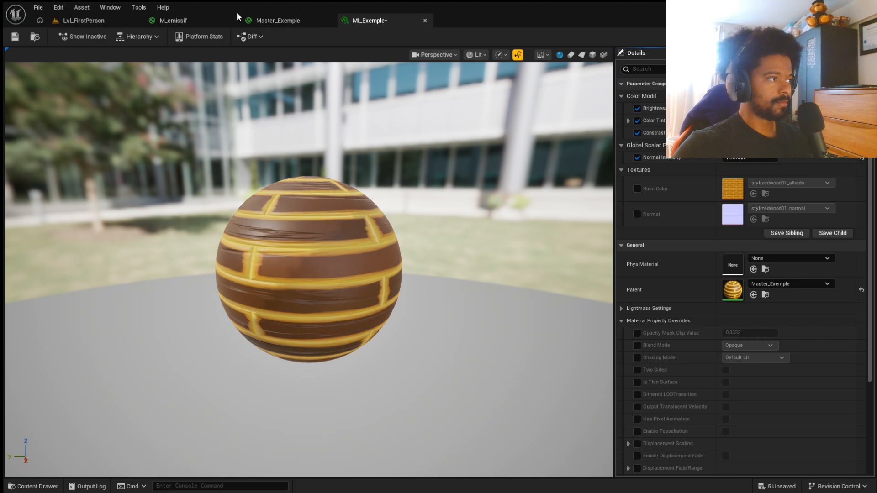
left_click(297, 21)
Delete the unused Multiply node beside Normal, and move the 1-x node lower and the Add node level with Normal
scroll(508, 325, "down", 3)
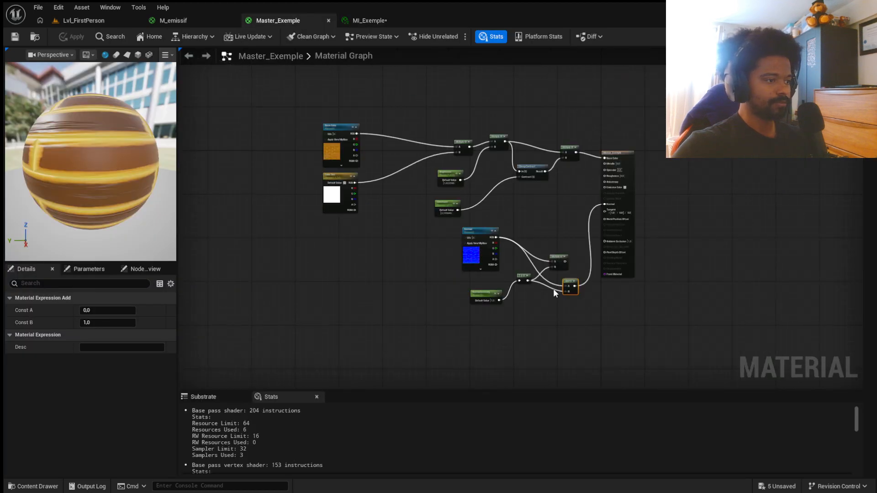
scroll(556, 293, "up", 4)
left_click(580, 249)
key("Delete")
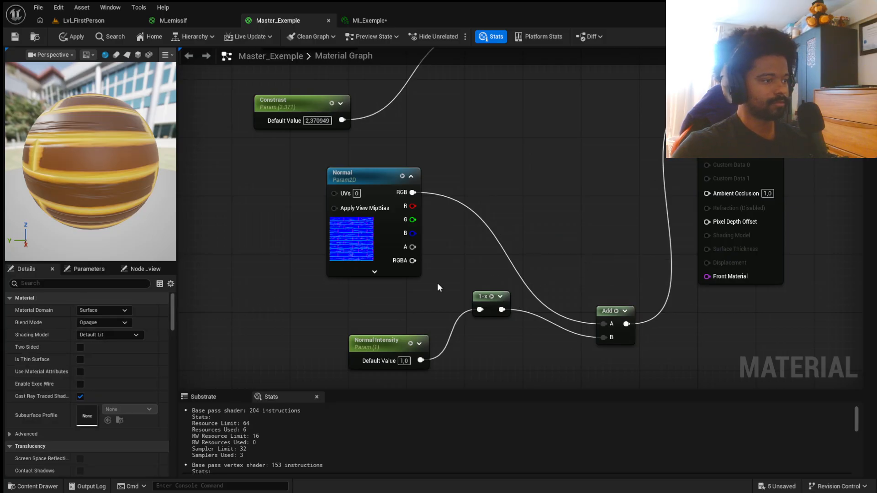
left_click_drag(482, 302, 481, 332)
left_click_drag(618, 307, 589, 183)
Adjust the Normal Intensity override in MI_Exemple for another test, and return to Master_Exemple
right_click(484, 243)
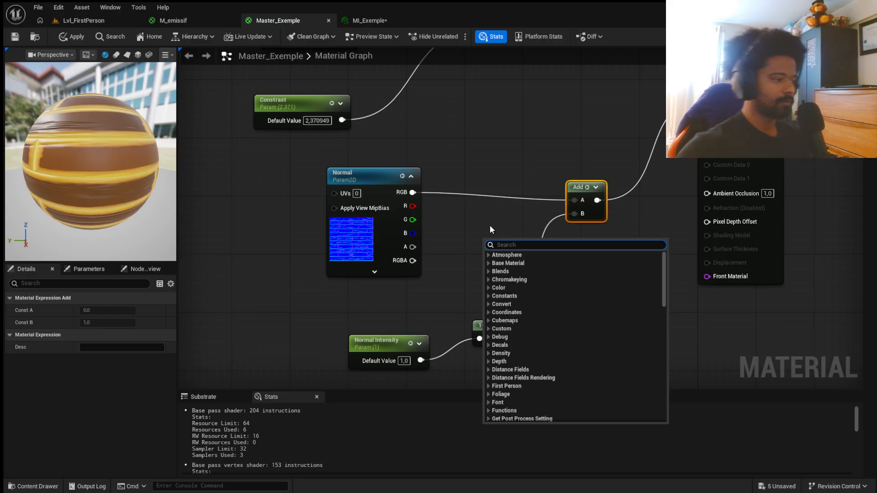
left_click(364, 20)
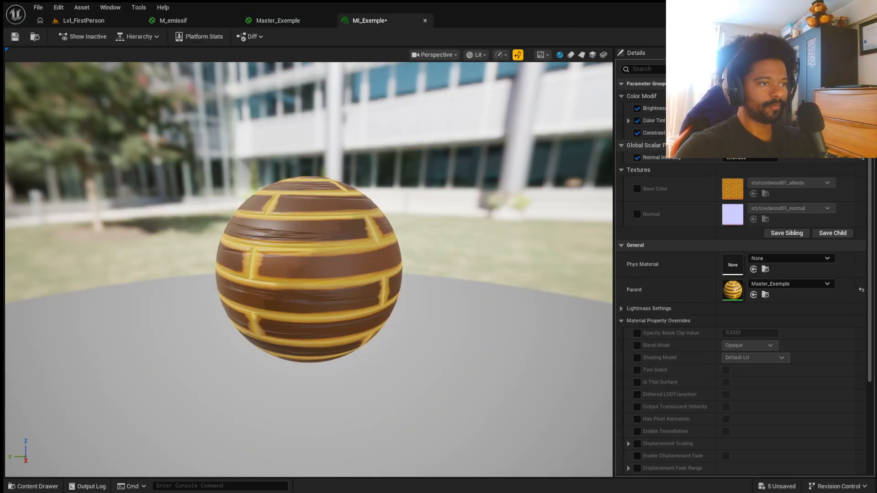
mouse_move(746, 156)
left_mouse_down()
mouse_move(773, 157)
mouse_move(745, 159)
left_mouse_up()
left_click(267, 23)
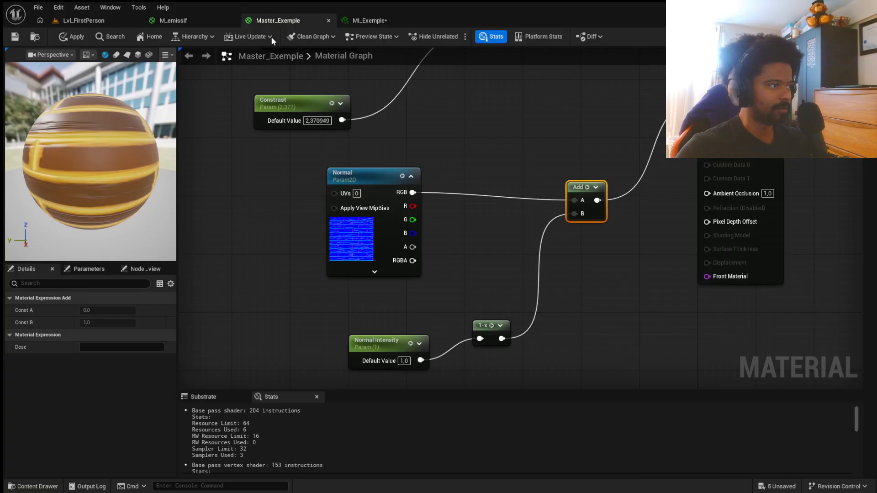
Move the Normal node farther from the Add node, and create a Clamp node between them
scroll(487, 171, "down", 2)
scroll(424, 201, "up", 3)
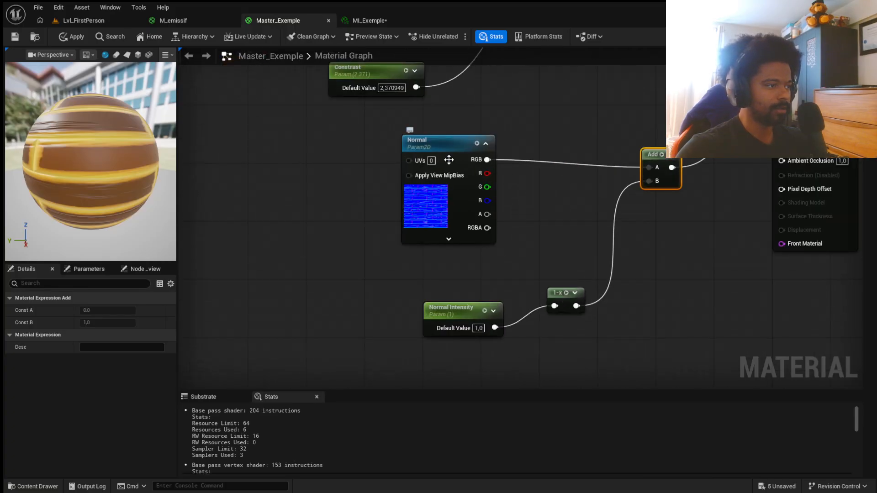
left_click_drag(441, 200, 376, 208)
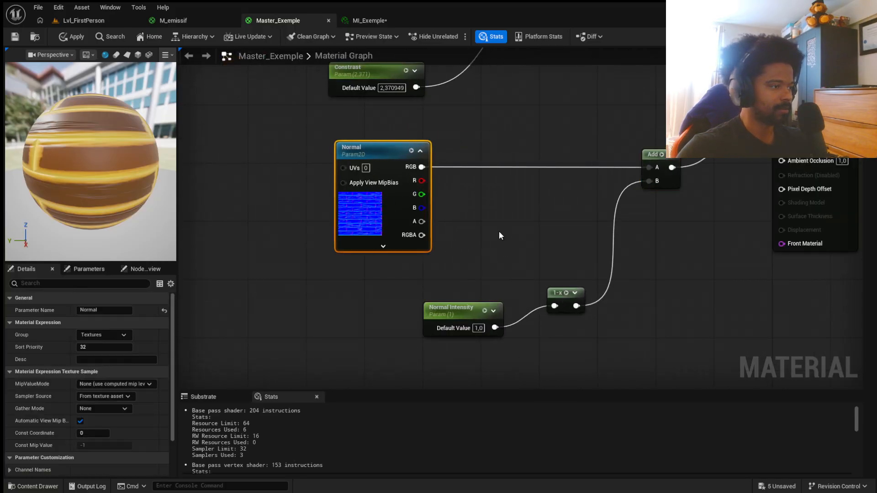
right_click(528, 221)
type("c")
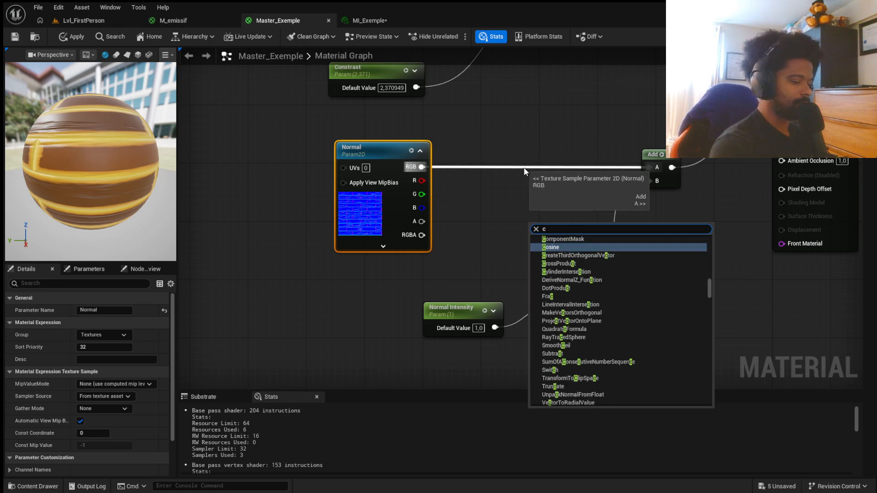
type("lamp")
key("Return")
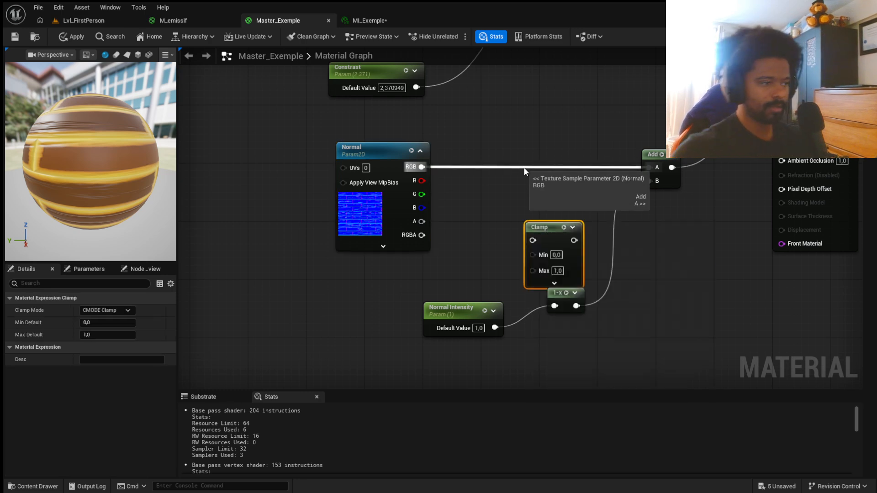
Route Normal RGB through the Clamp node into the Add node's A input, and save Master_Exemple
left_click_drag(422, 167, 591, 153)
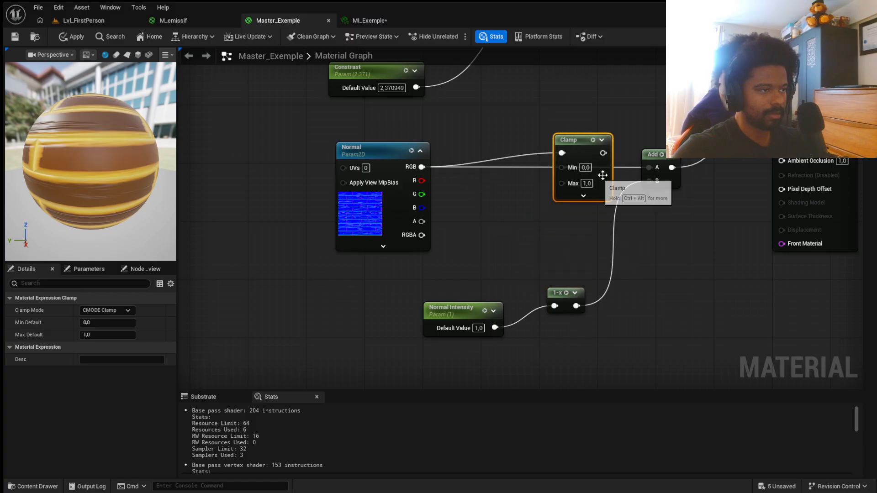
left_click_drag(603, 153, 653, 167)
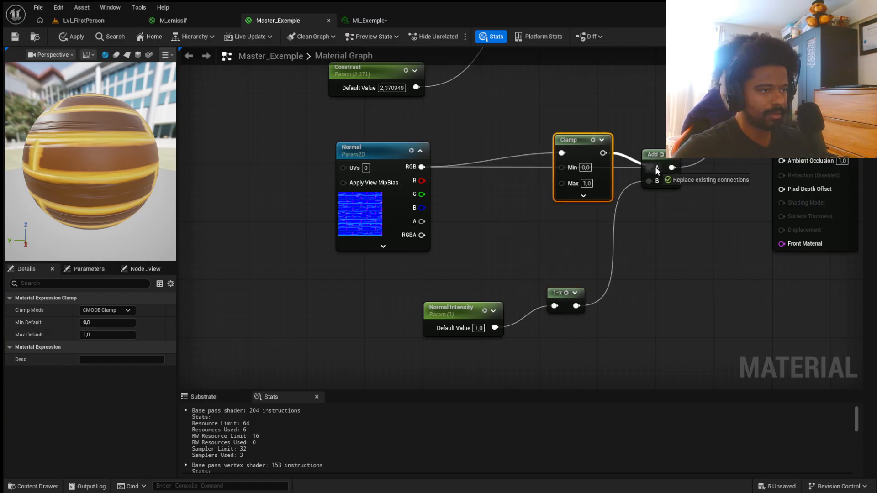
left_click(15, 37)
Test different Normal Intensity overrides in MI_Exemple, checking the wall in Lvl_FirstPerson between changes
left_click(377, 20)
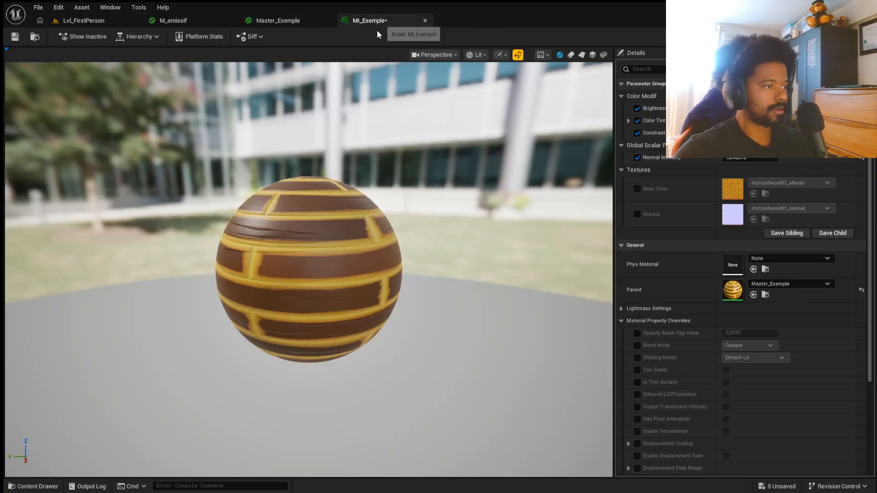
mouse_move(750, 157)
left_mouse_down()
mouse_move(772, 157)
mouse_move(741, 158)
mouse_move(769, 157)
mouse_move(754, 157)
left_mouse_up()
left_click(98, 20)
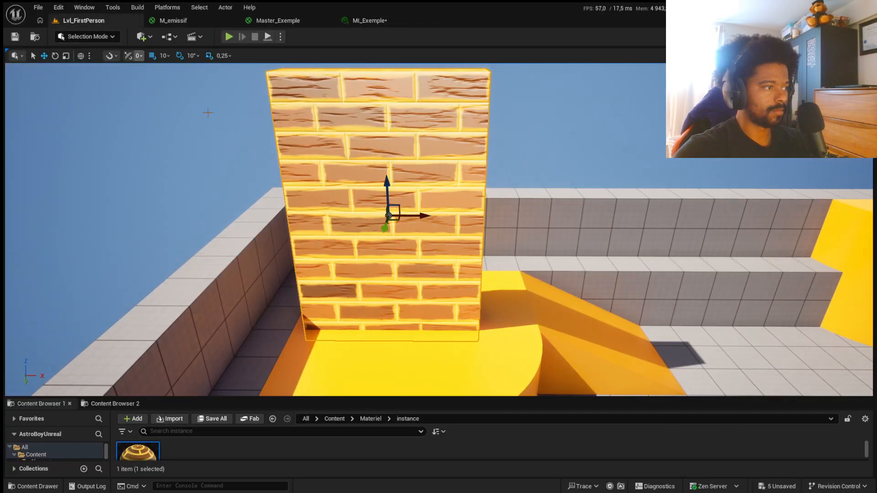
left_click(373, 21)
left_click_drag(742, 159, 730, 159)
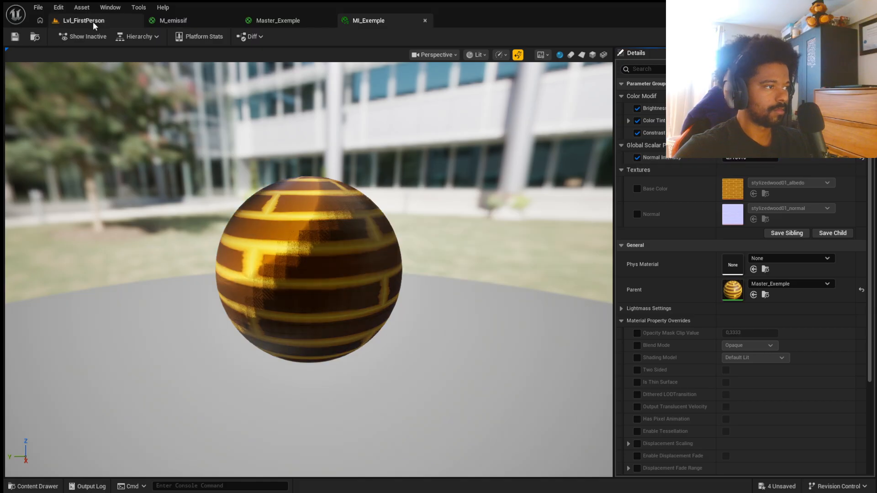
left_click(92, 21)
left_click(374, 23)
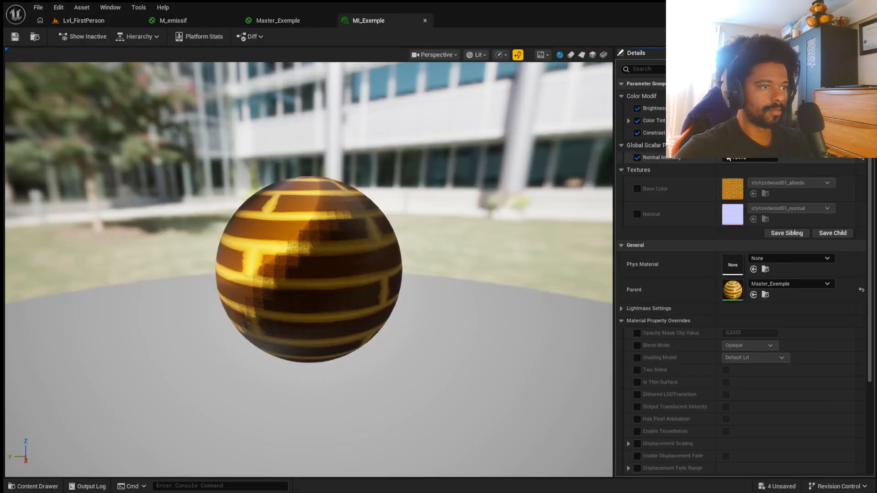
Reset the Normal Intensity override in MI_Exemple to its default, save, and inspect the wall from an angle in Lvl_FirstPerson
left_click(862, 159)
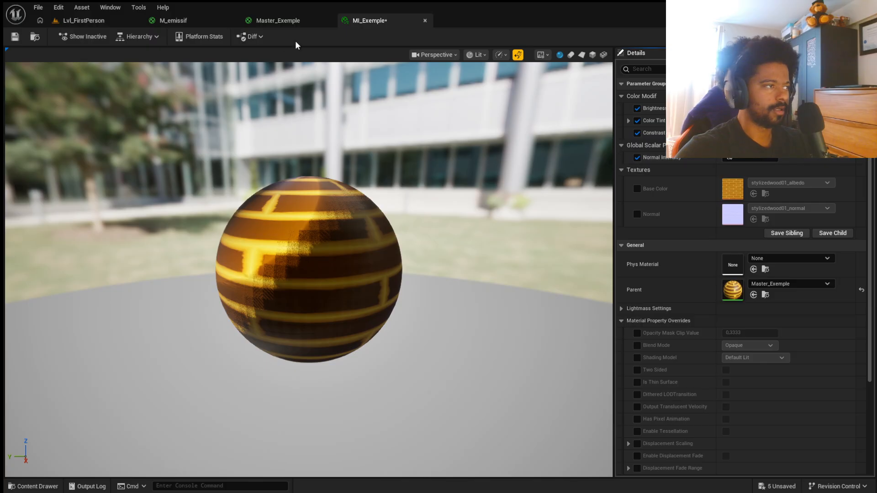
left_click(21, 34)
left_click(76, 19)
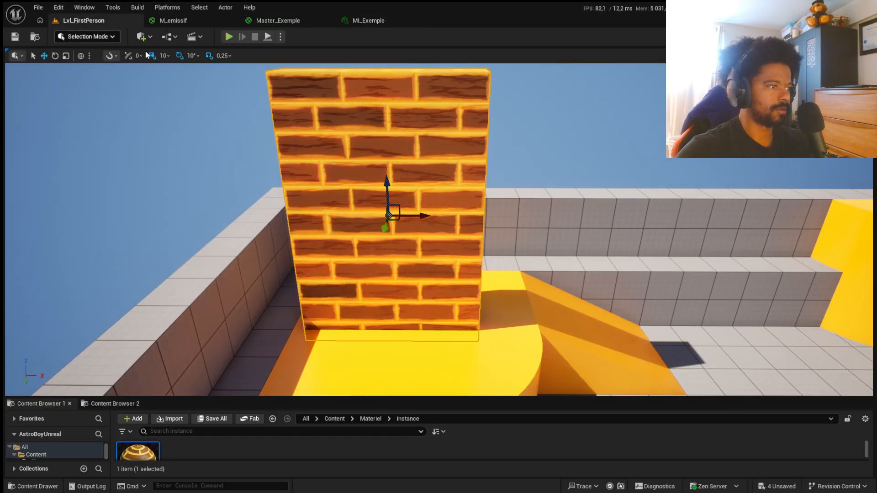
left_click_drag(408, 166, 566, 171, "alt")
Readjust the Normal Intensity override in MI_Exemple after the reset, and reopen Master_Exemple
left_click(375, 20)
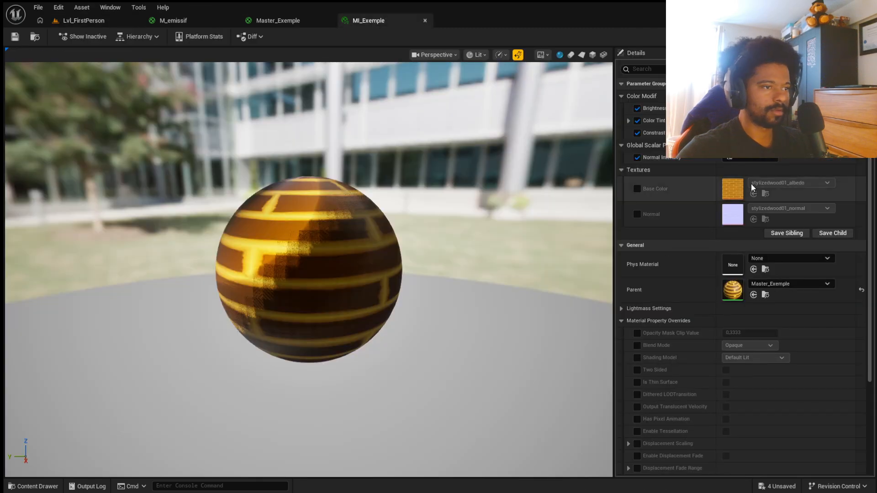
mouse_move(751, 158)
left_mouse_down()
mouse_move(731, 158)
mouse_move(758, 158)
mouse_move(749, 157)
left_mouse_up()
left_click(291, 21)
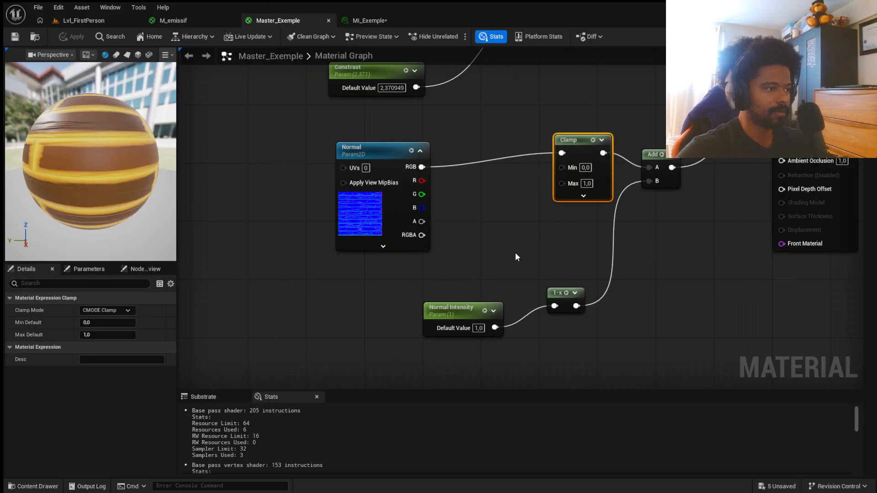
Connect Normal Intensity directly to the Add node's B input, bypassing 1-x, and apply the material changes
left_click(558, 296)
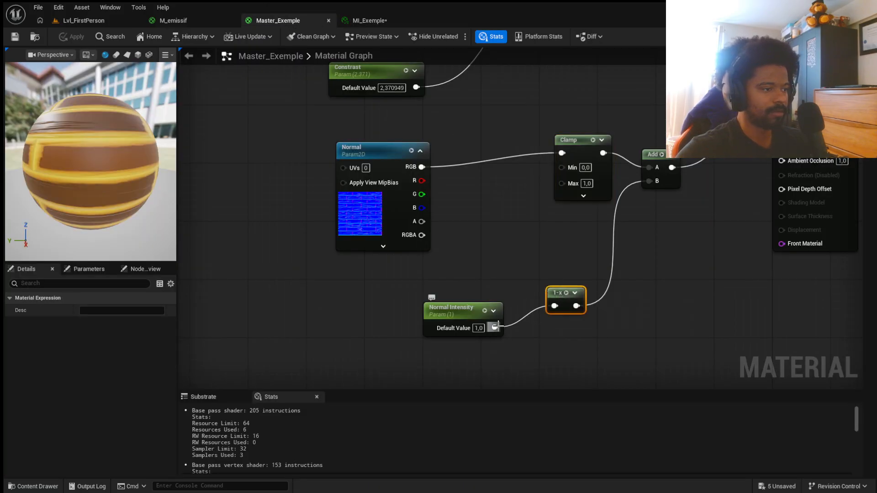
left_click_drag(495, 328, 653, 182)
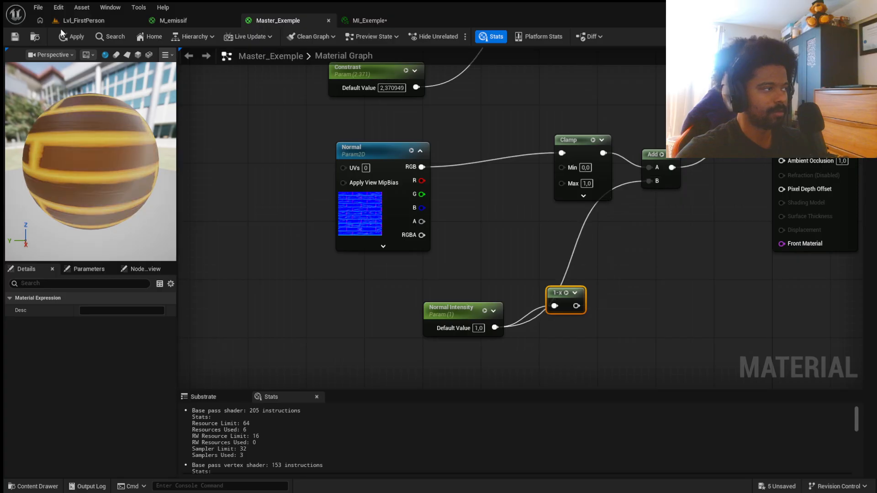
left_click(71, 37)
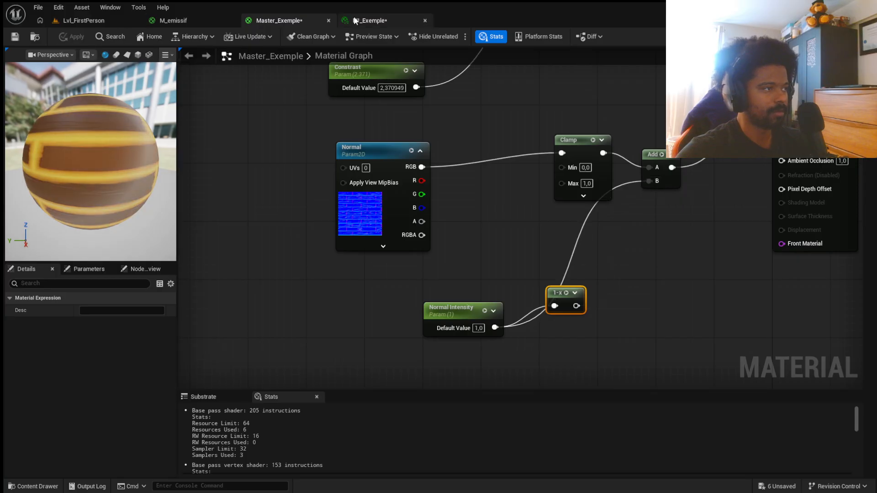
Check the wall in Lvl_FirstPerson, and vary the Normal Intensity override in MI_Exemple to test the direct connection
left_click(370, 21)
left_click(74, 21)
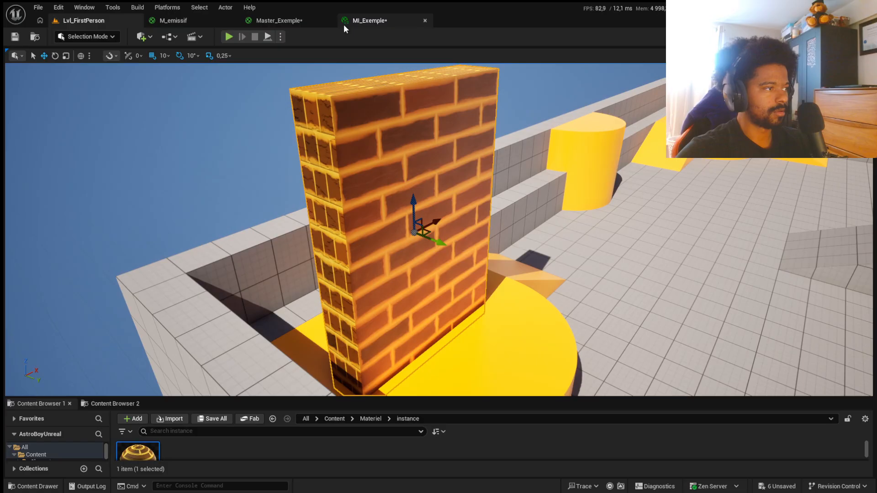
left_click(368, 21)
left_click_drag(750, 159, 718, 159)
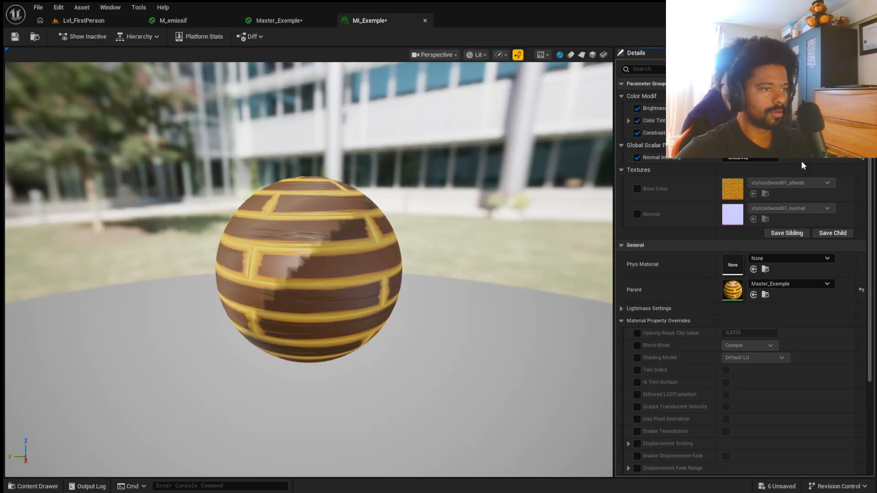
Reset the Normal Intensity override, lower it below the default, save MI_Exemple, and check the wall in Lvl_FirstPerson
left_click(862, 158)
mouse_move(743, 158)
left_mouse_down()
mouse_move(725, 158)
mouse_move(738, 158)
left_mouse_up()
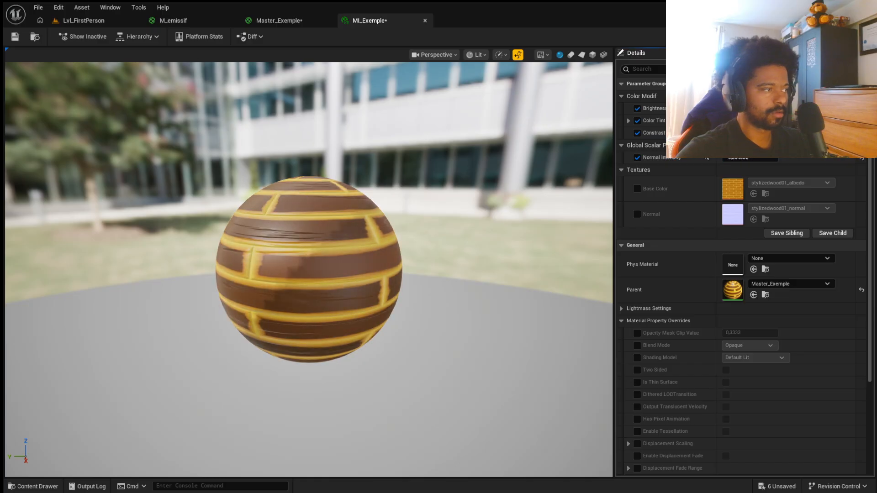
left_click(14, 36)
left_click(87, 22)
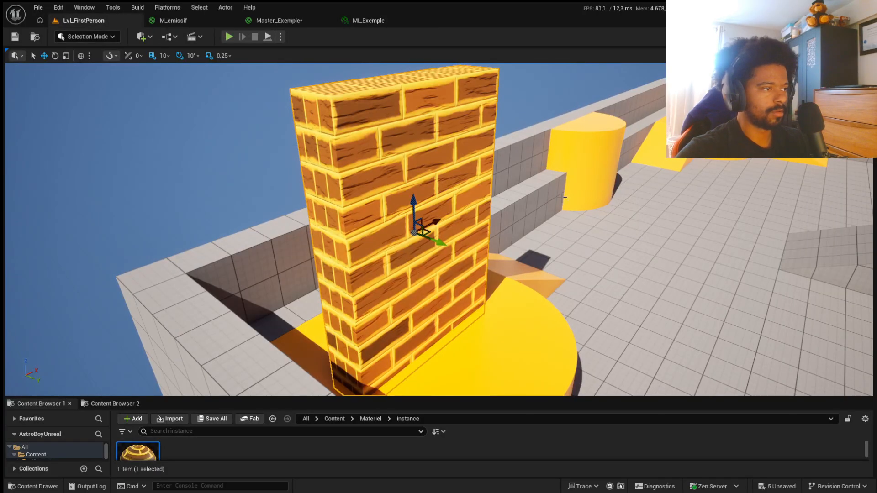
In Master_Exemple, connect Normal RGB directly to Add's A input, save, and move the Clamp and 1-x nodes out of the way
left_click(379, 20)
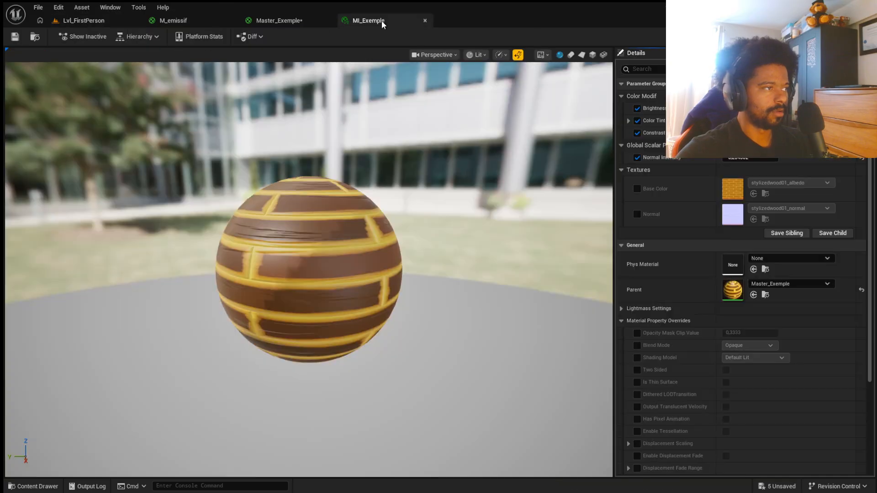
left_click(287, 21)
left_click_drag(421, 168, 651, 166)
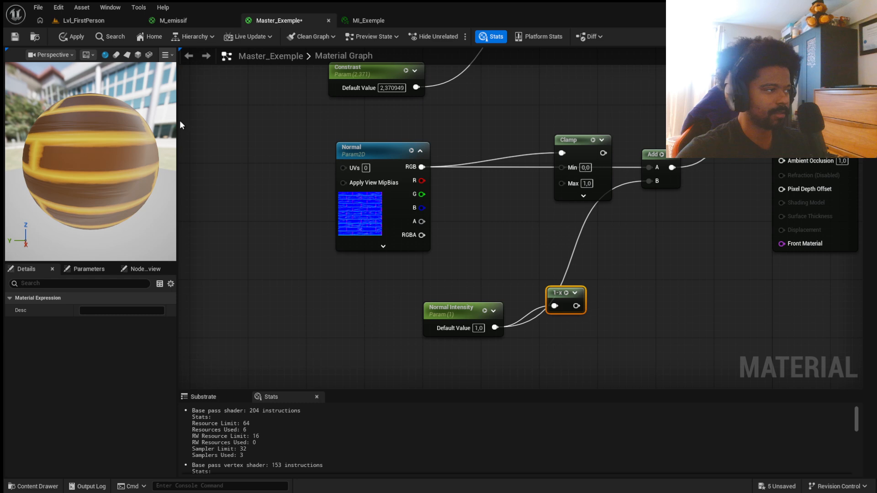
left_click(15, 37)
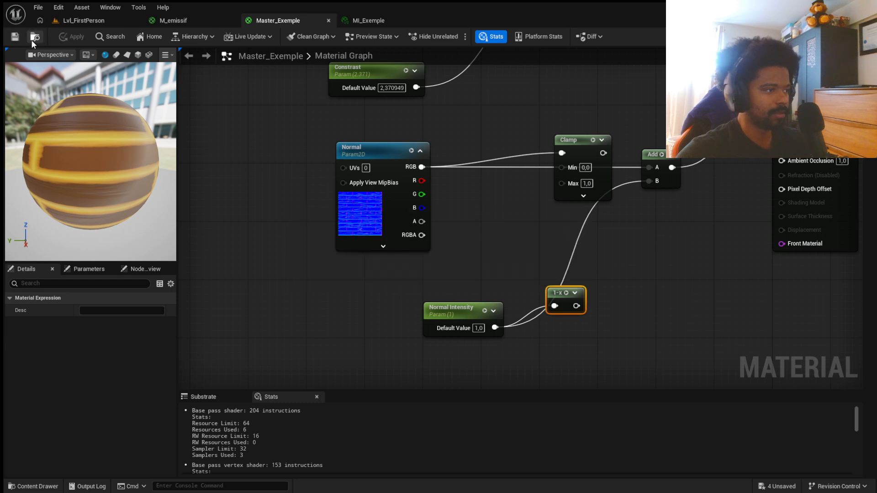
left_click_drag(570, 143, 337, 313)
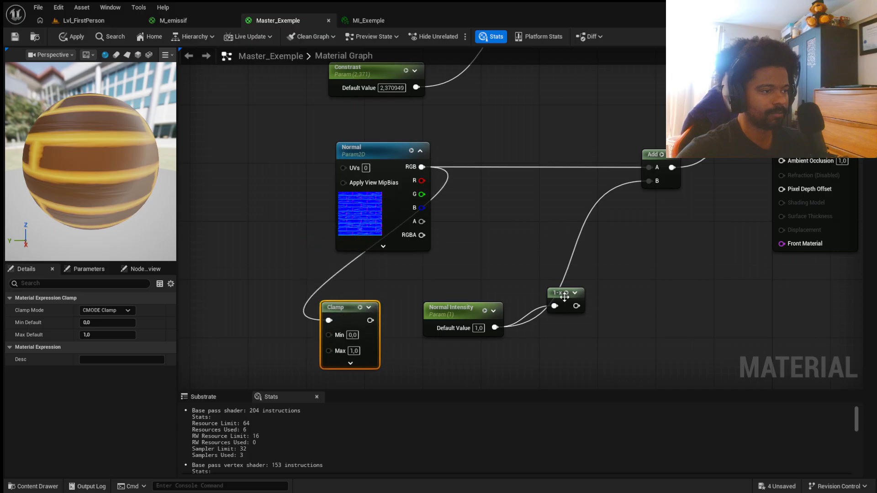
left_click_drag(549, 293, 521, 374)
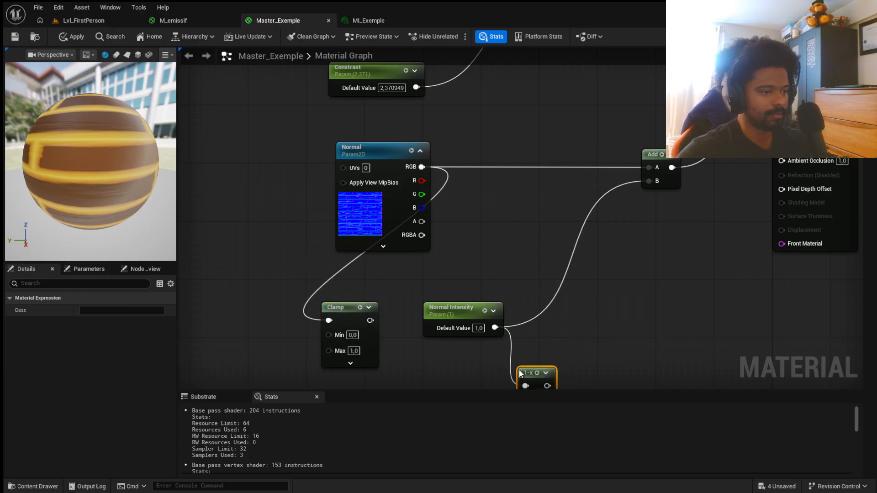
Add a FlattenNormal function node to the Master_Exemple graph
right_click(612, 304)
type("no")
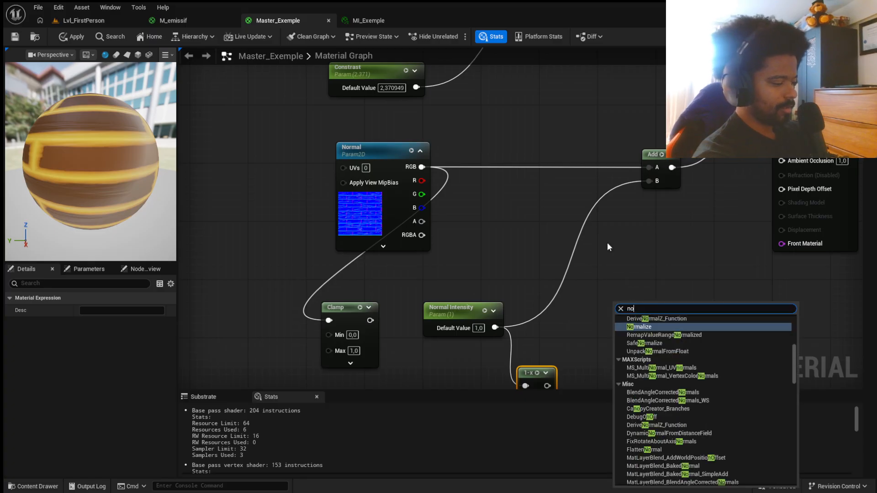
type("rma")
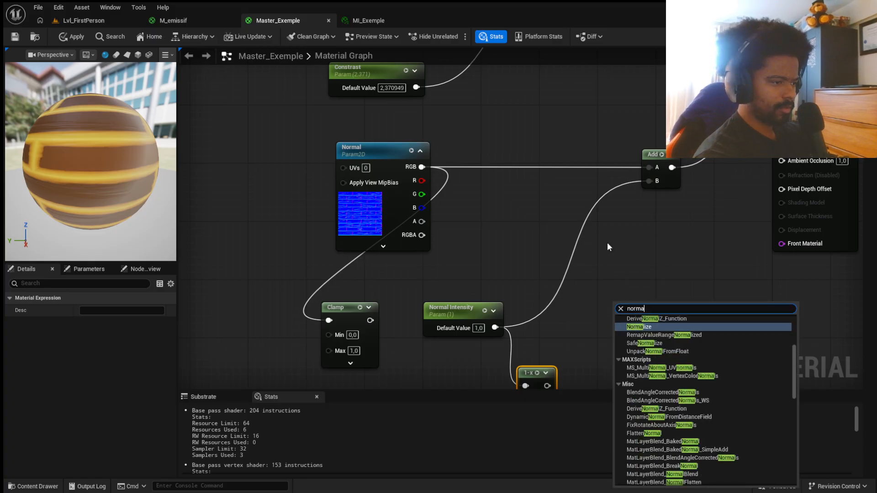
key("BackSpace")
key("BackSpace")
key("BackSpace")
key("BackSpace")
key("BackSpace")
type("flatte")
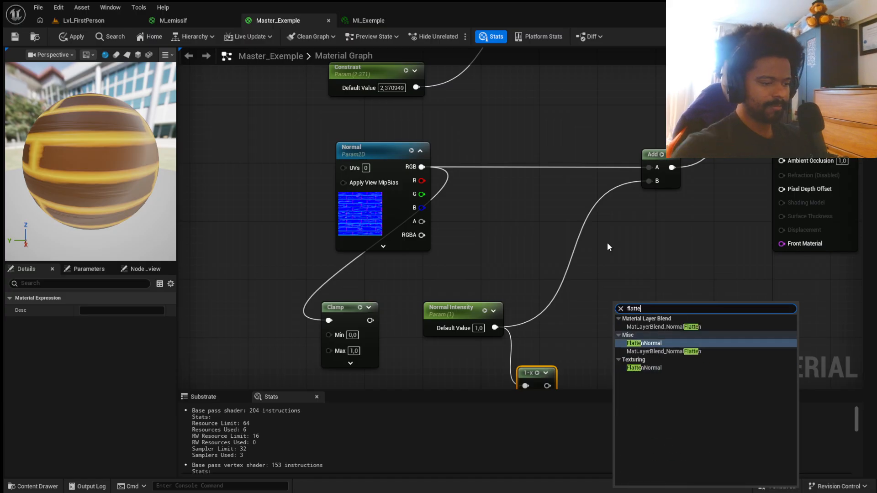
key("Return")
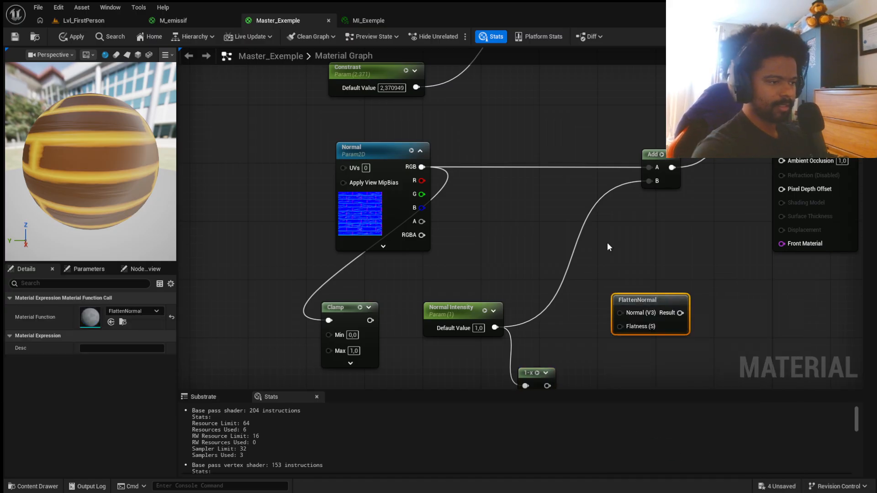
Wire Normal RGB and Normal Intensity into FlattenNormal's Normal and Flatness inputs, and its Result into the material's Normal input
left_click_drag(664, 302, 570, 171)
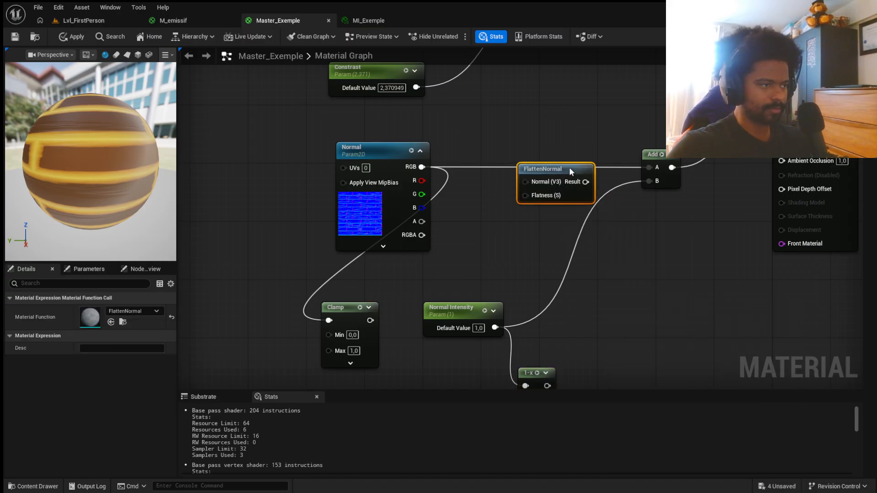
left_click_drag(433, 169, 526, 182)
left_click_drag(495, 327, 526, 195)
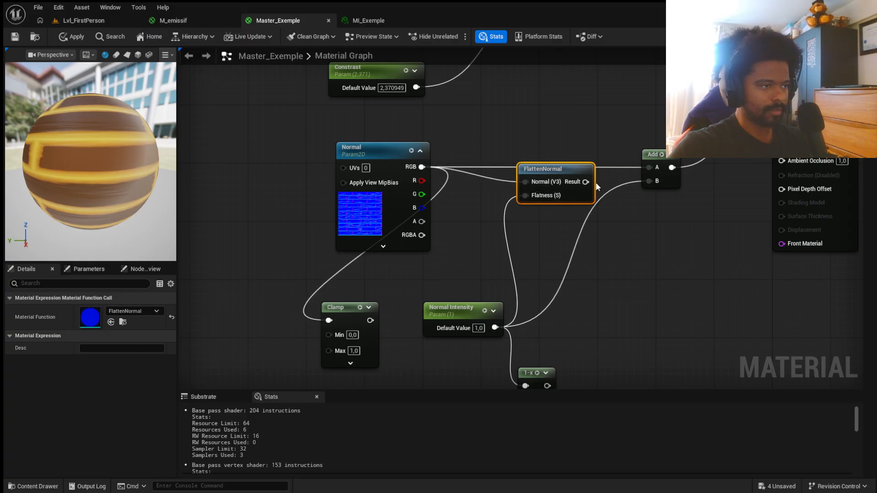
left_click_drag(587, 182, 649, 167)
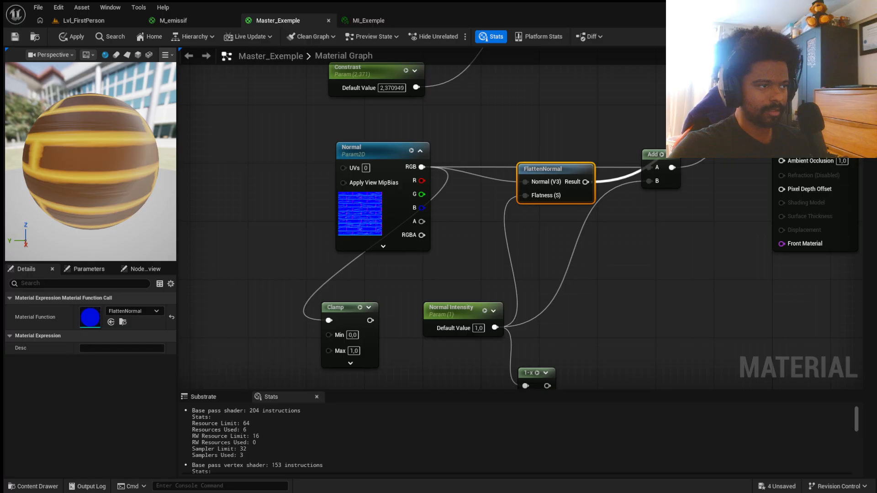
Move the Normal Intensity node closer to the Normal texture, set the Add node aside near 1-x, and save Master_Exemple
left_click_drag(477, 309, 448, 280)
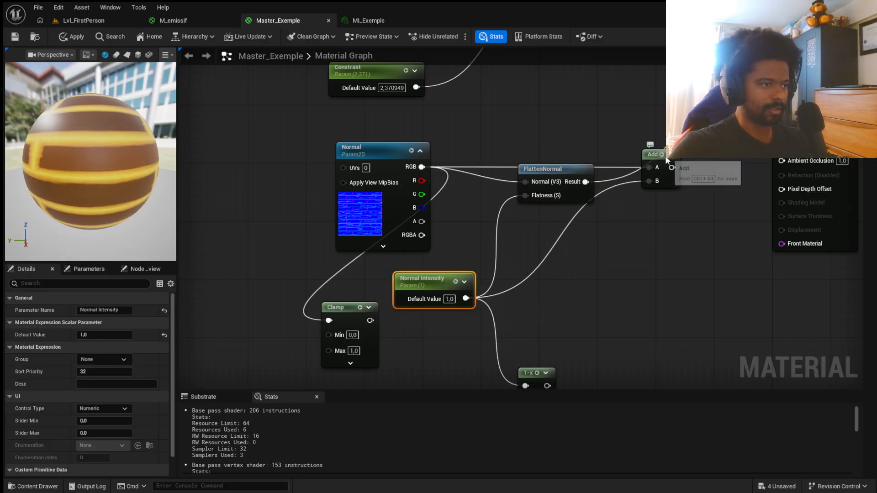
left_click_drag(661, 180, 574, 369)
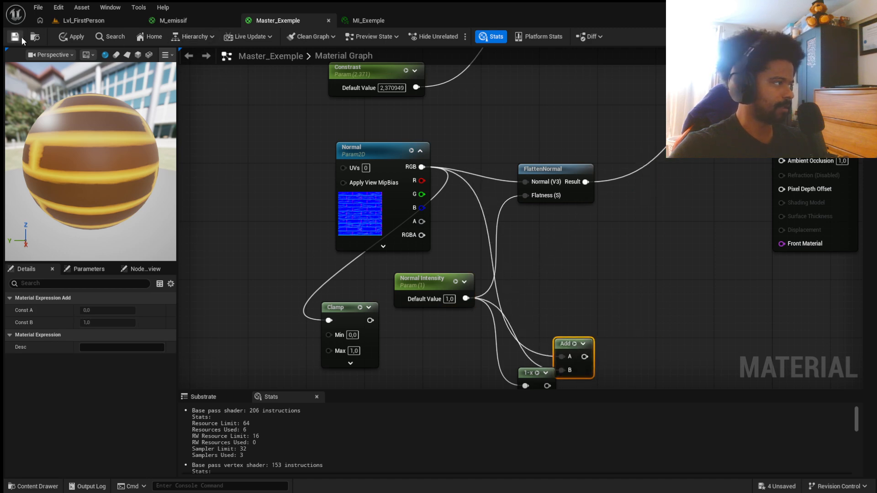
left_click(20, 37)
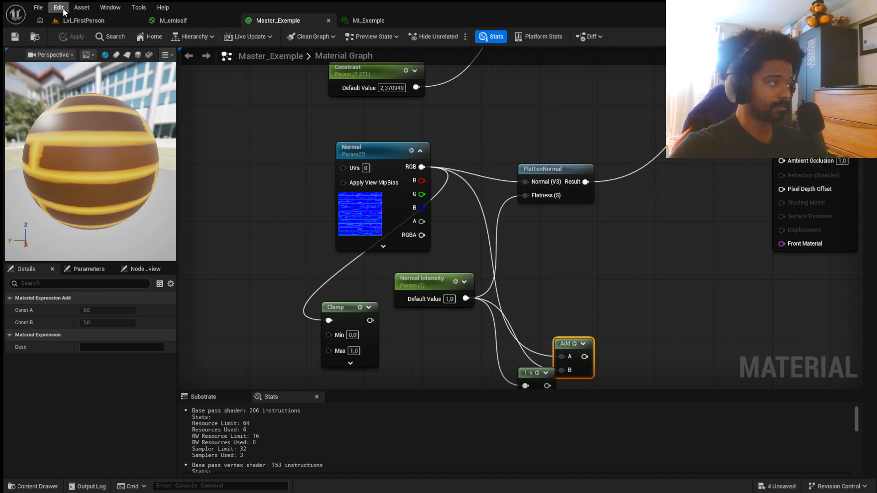
Vary the Normal Intensity override in MI_Exemple to test the FlattenNormal setup
left_click(351, 19)
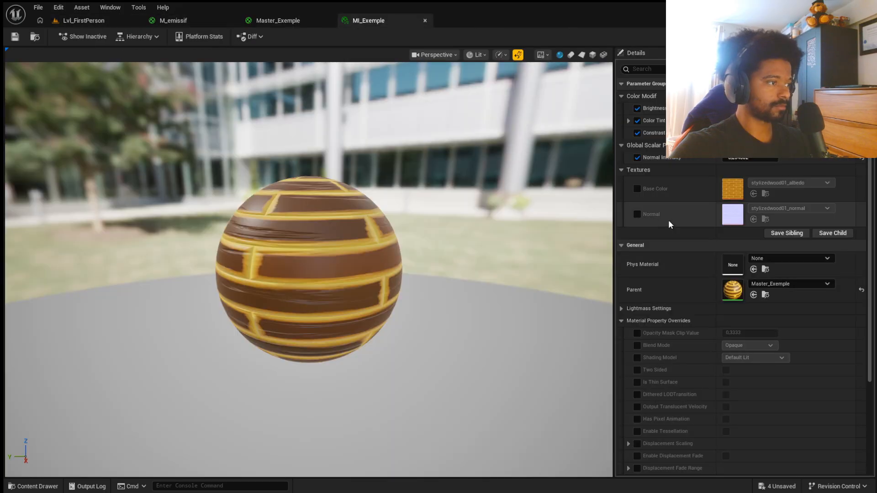
mouse_move(750, 159)
left_mouse_down()
mouse_move(790, 159)
mouse_move(745, 158)
left_mouse_up()
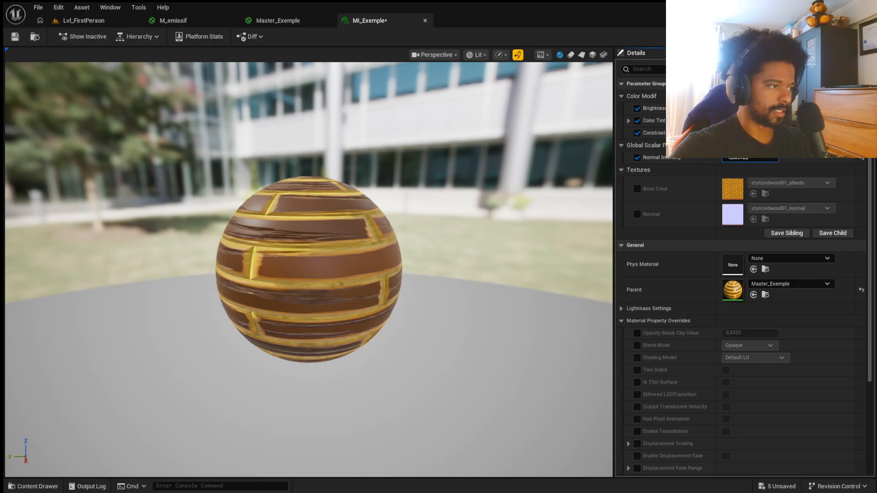
In Master_Exemple, rearrange the FlattenNormal, Clamp and Add nodes around the Normal texture to compare the two approaches
left_click(277, 21)
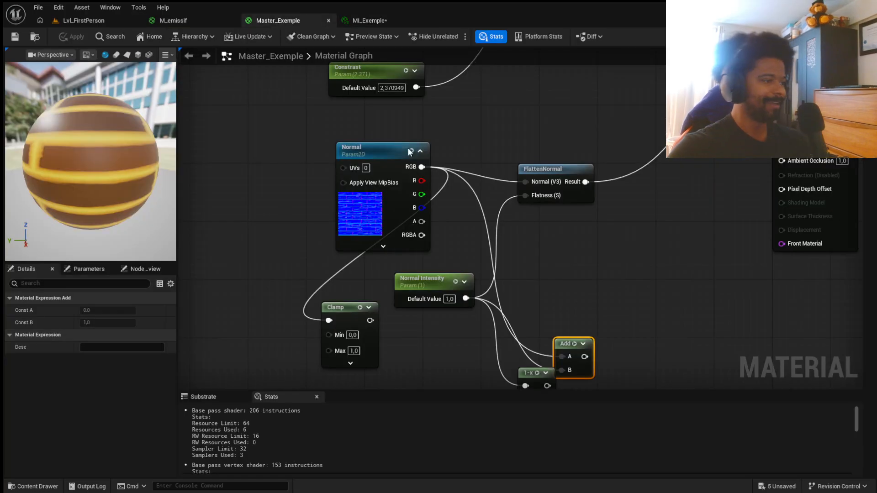
scroll(544, 205, "up", 2)
left_click_drag(560, 166, 525, 153)
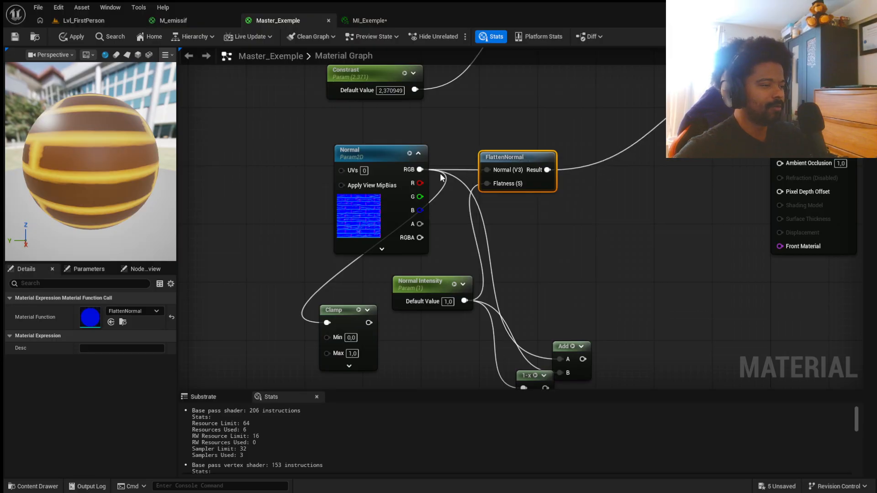
left_click_drag(347, 305, 383, 324)
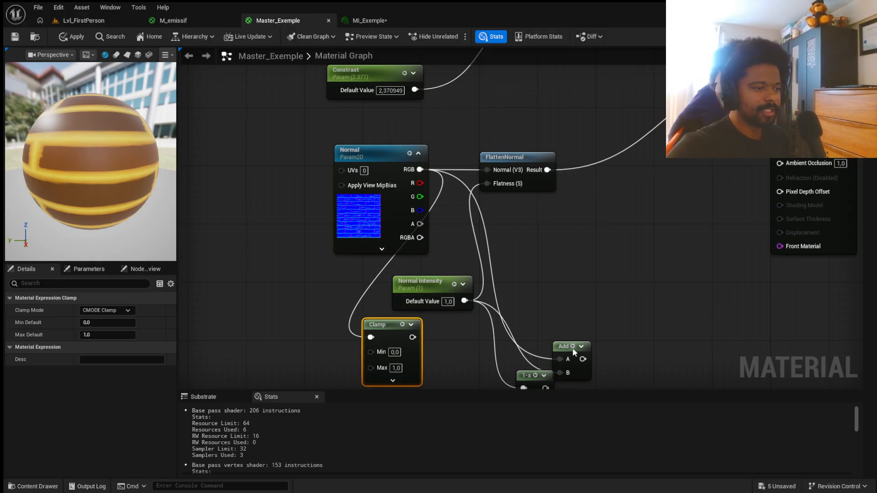
left_click_drag(562, 351, 576, 210)
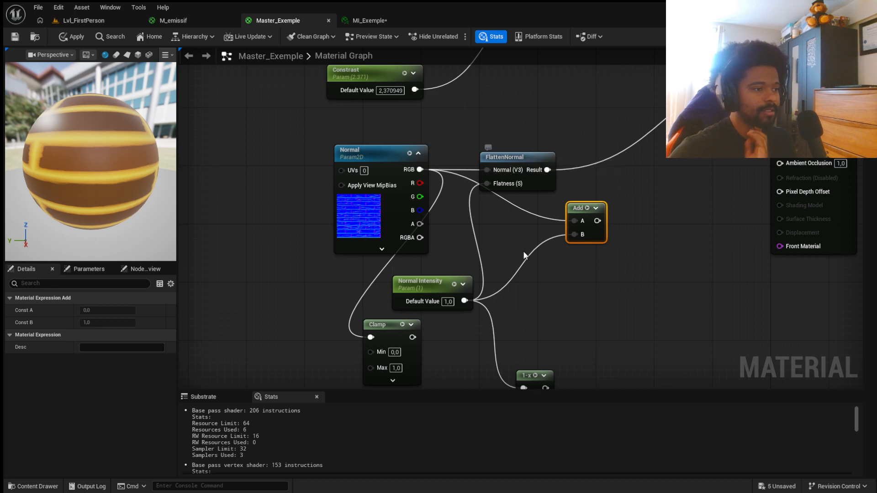
left_click(554, 182)
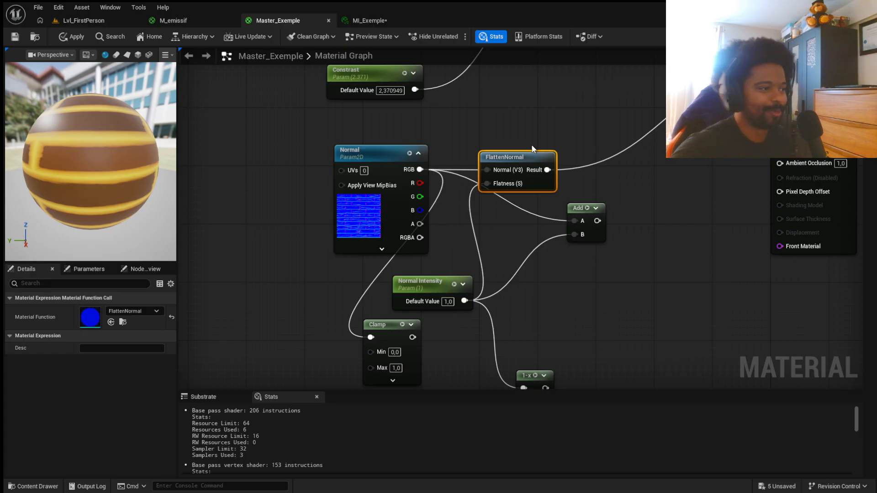
Shift FlattenNormal away from the Normal texture, and delete the leftover Add, Clamp and 1-x nodes
scroll(607, 204, "down", 2)
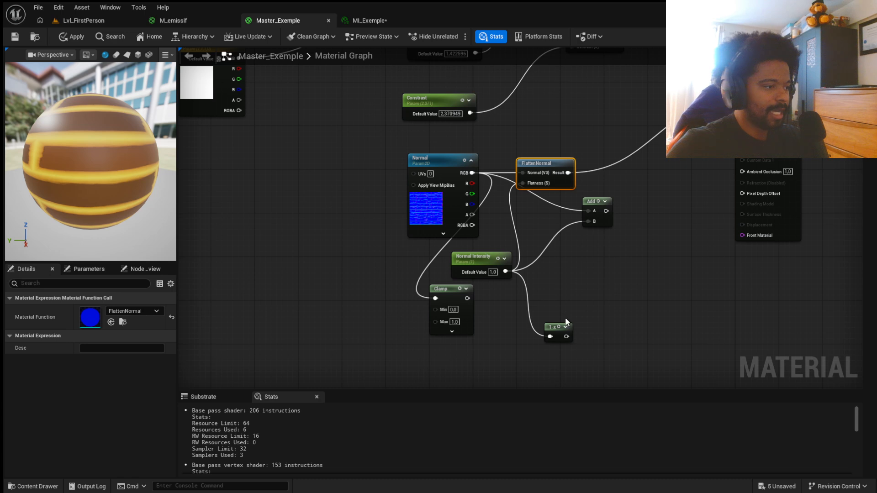
left_click_drag(551, 167, 594, 173)
left_click(596, 202)
key("space")
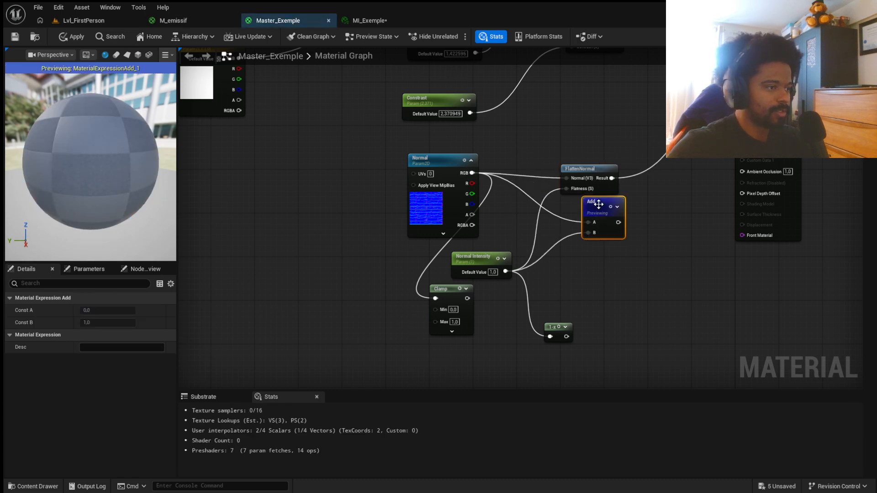
left_click(441, 293, "ctrl")
key("Delete")
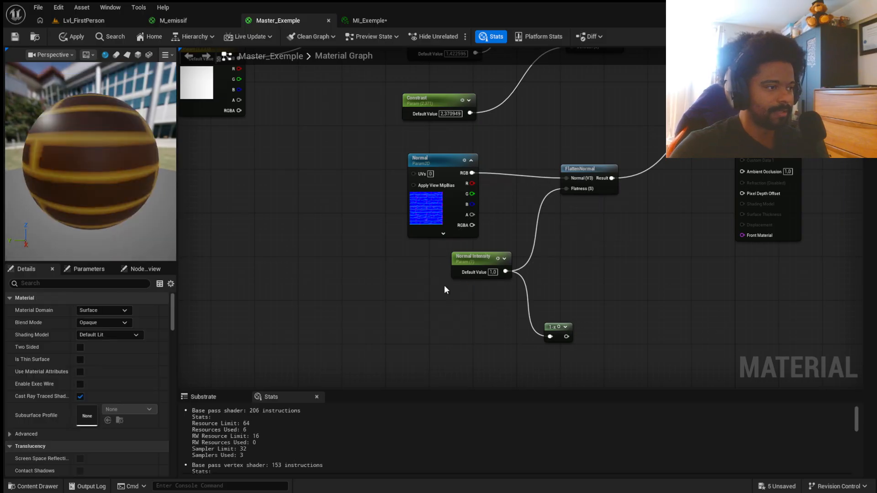
scroll(580, 217, "up", 1)
left_click(544, 366)
key("Delete")
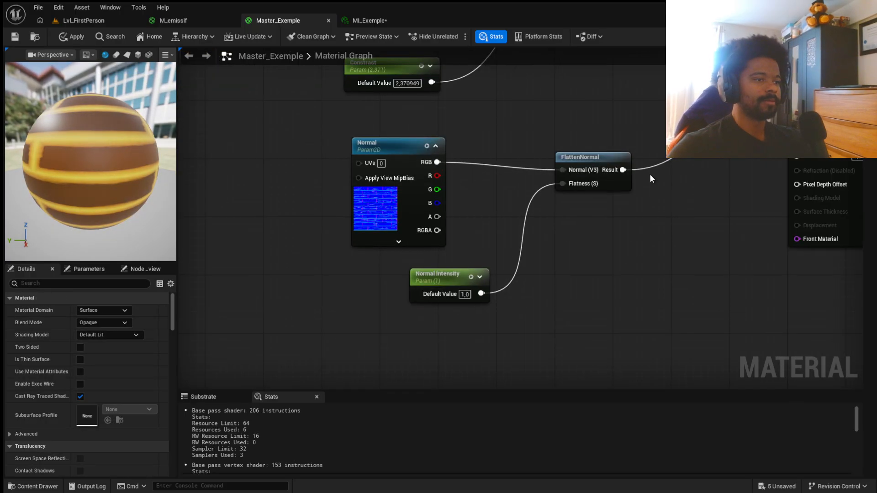
scroll(653, 187, "down", 3)
scroll(475, 268, "up", 3)
scroll(523, 147, "down", 3)
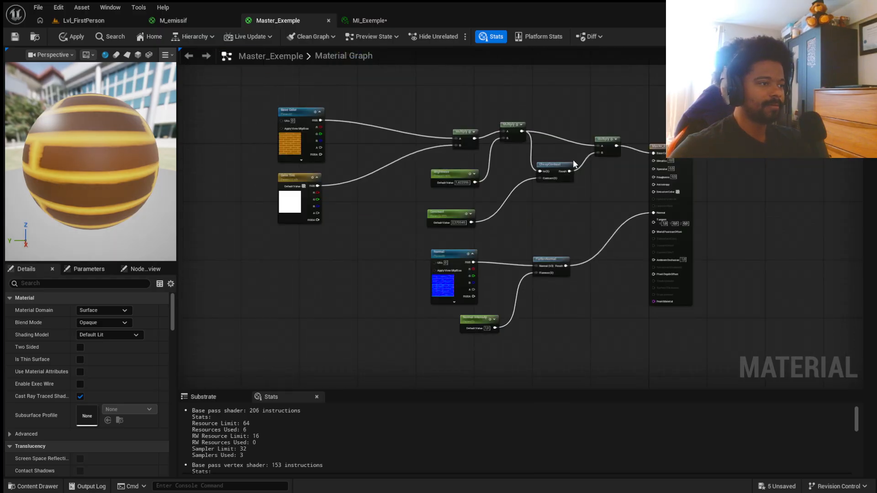
scroll(604, 193, "up", 3)
scroll(632, 126, "down", 3)
scroll(574, 182, "up", 3)
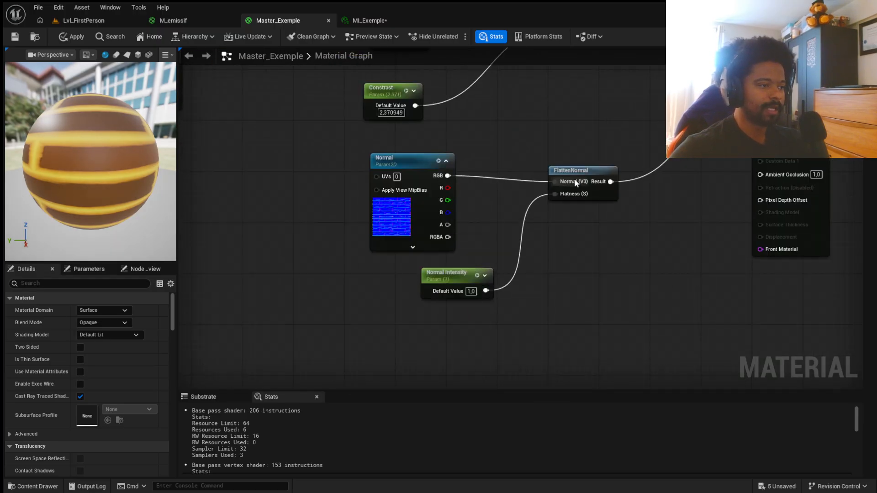
Set the Normal Intensity override in MI_Exemple to -0.856, and check the wall in Lvl_FirstPerson
left_click(385, 21)
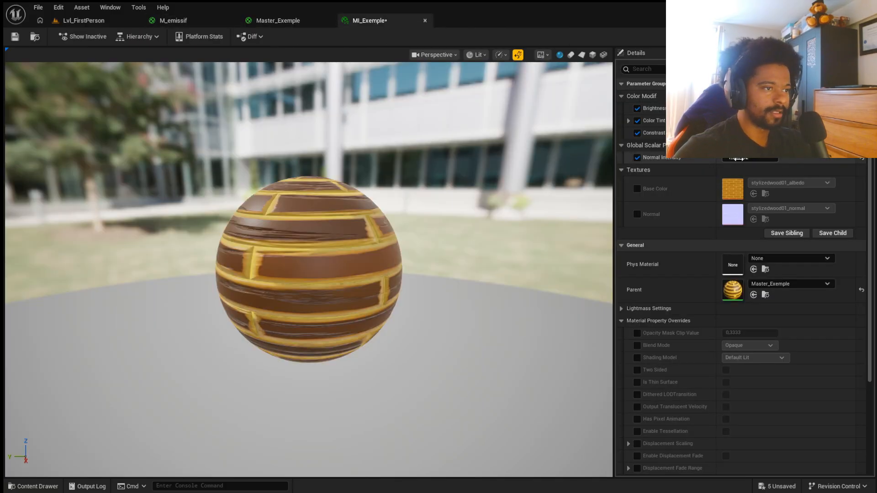
mouse_move(750, 159)
left_mouse_down()
mouse_move(694, 158)
mouse_move(734, 159)
left_mouse_up()
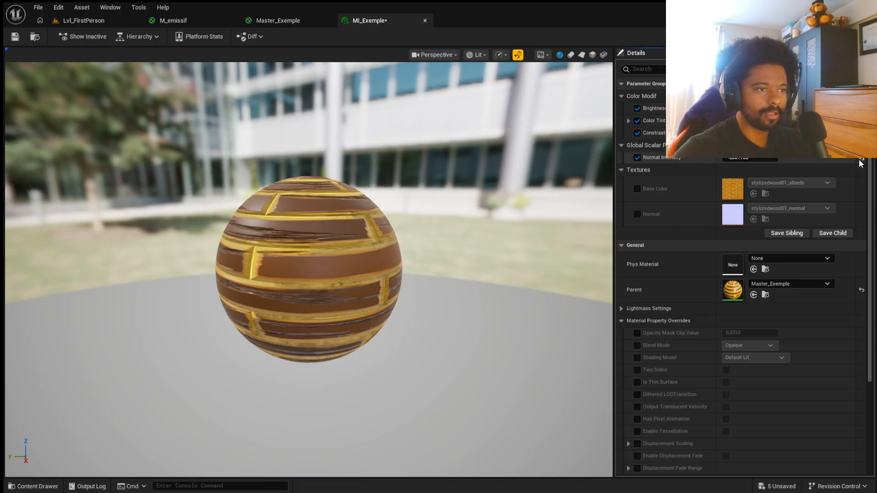
left_click_drag(763, 161, 749, 161)
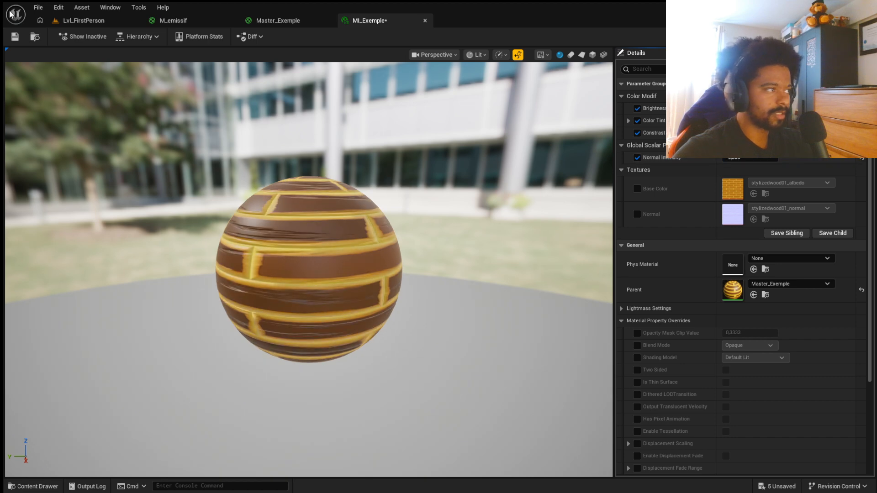
left_click(87, 22)
mouse_move(607, 223)
left_mouse_down("alt")
mouse_move(461, 224)
mouse_move(598, 216)
left_mouse_up("alt")
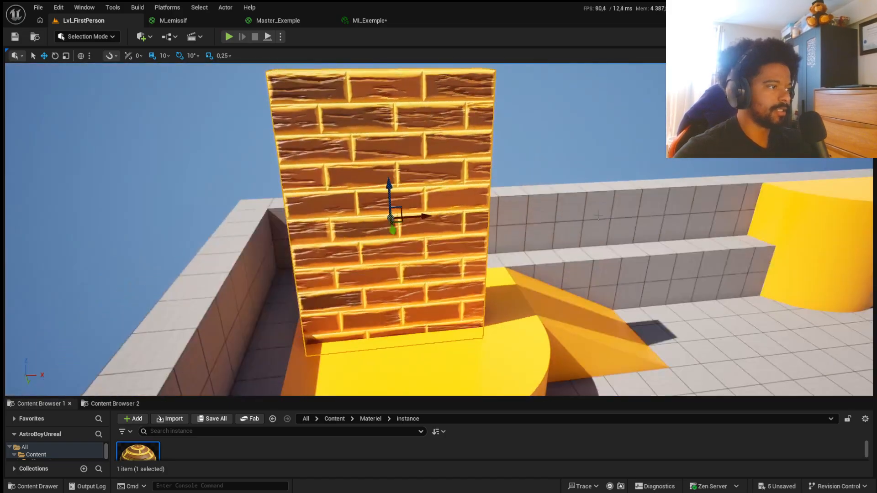
left_click(370, 19)
left_click(128, 20)
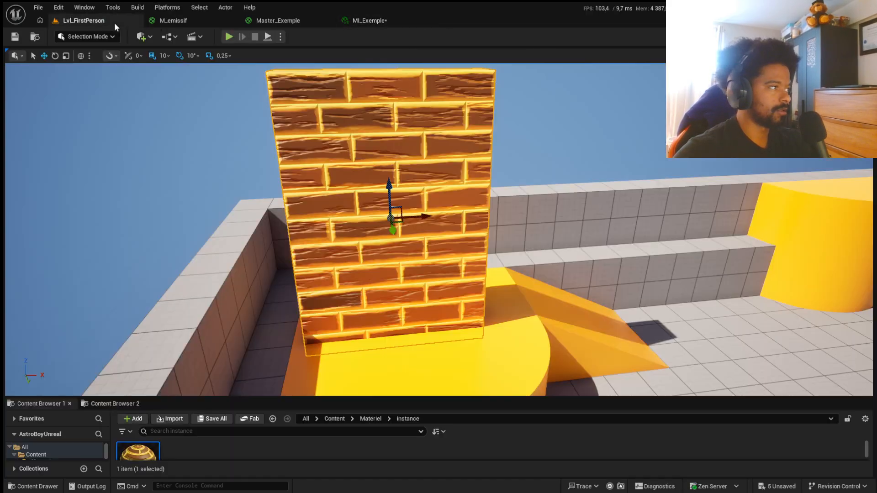
Detach MI_Exemple into a taller floating window beside the wall in Lvl_FirstPerson, and widen its parameter details
left_click_drag(393, 22, 486, 73)
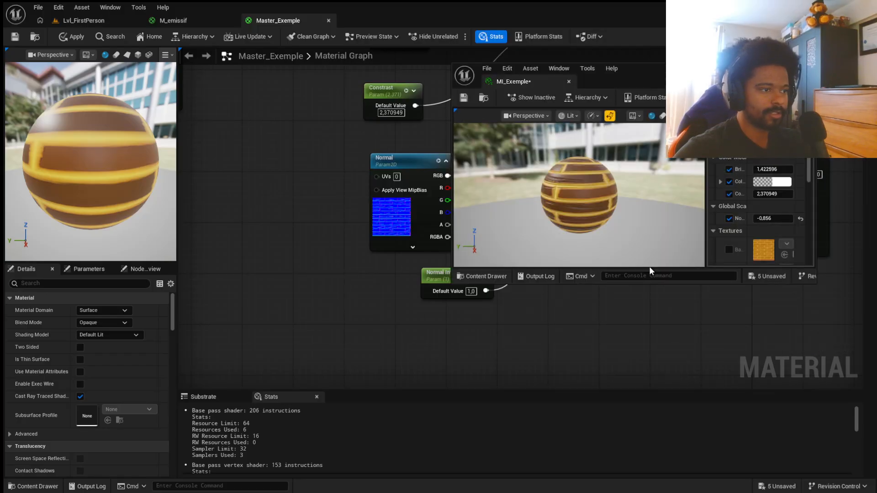
left_click_drag(662, 285, 685, 435)
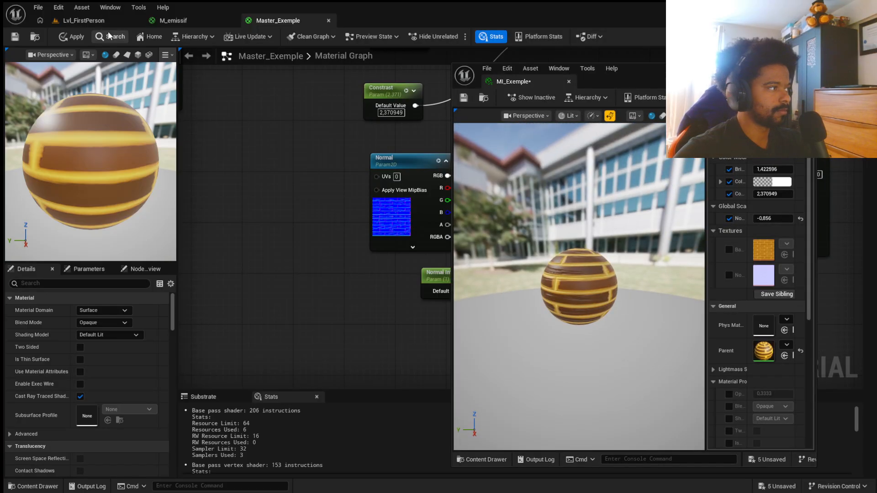
left_click(104, 23)
left_click_drag(645, 71, 691, 62)
left_click_drag(758, 209, 546, 208)
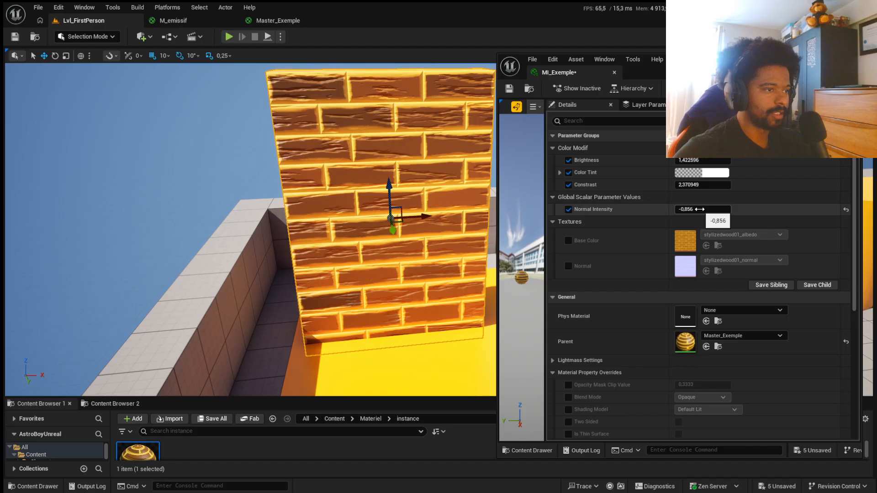
Try Normal Intensity values of about 0.295 and -18.26 while watching the wall, and settle on about -0.825
mouse_move(706, 205)
left_mouse_down()
mouse_move(749, 206)
mouse_move(674, 209)
mouse_move(694, 209)
left_mouse_up()
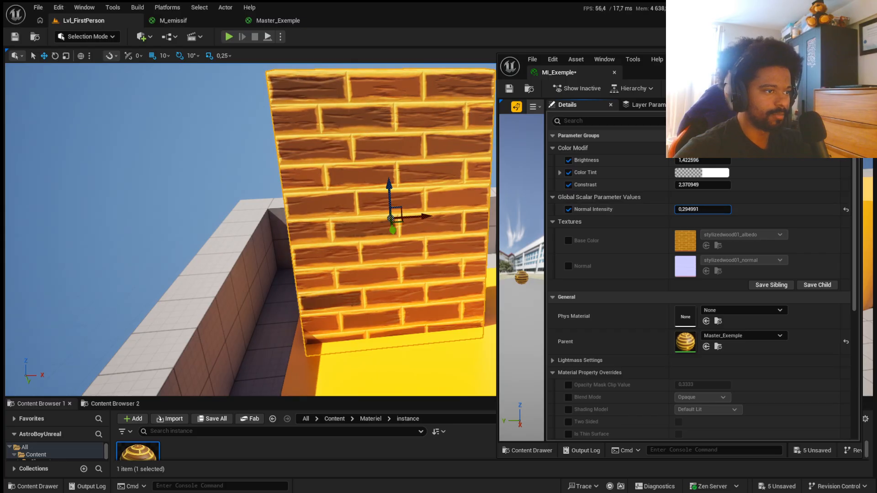
left_click_drag(701, 210, 658, 209)
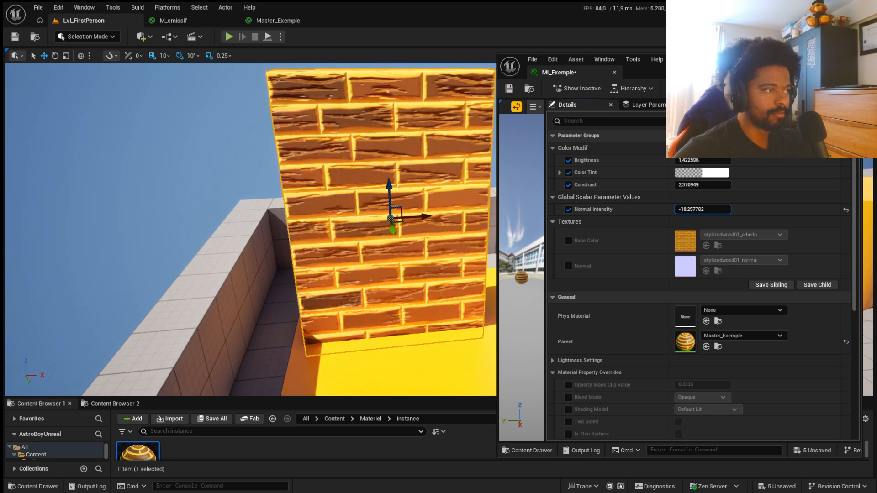
left_click_drag(703, 210, 725, 210)
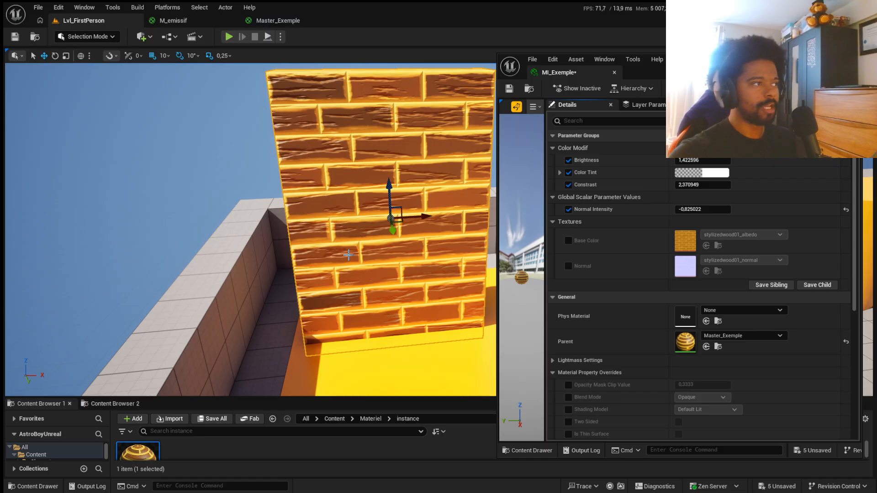
Save Master_Exemple, and move the Base Color and Color Tint nodes closer to the first Multiply node
left_click(294, 20)
scroll(358, 240, "down", 3)
scroll(423, 212, "up", 4)
left_click(15, 36)
scroll(354, 202, "down", 3)
scroll(358, 202, "up", 3)
scroll(381, 215, "down", 3)
scroll(449, 172, "up", 2)
scroll(407, 172, "down", 1)
left_click_drag(287, 129, 286, 211)
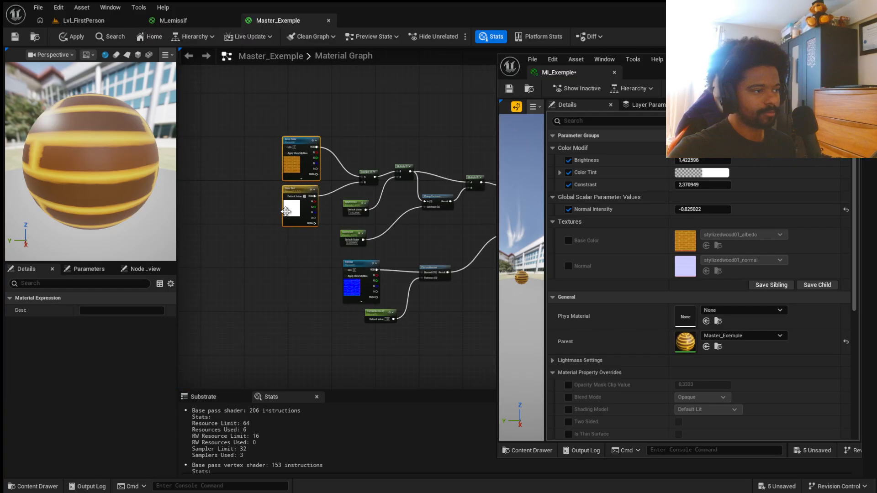
Look over the Master_Exemple graph, and return to Lvl_FirstPerson to view the wall
scroll(328, 221, "down", 3)
scroll(418, 176, "up", 3)
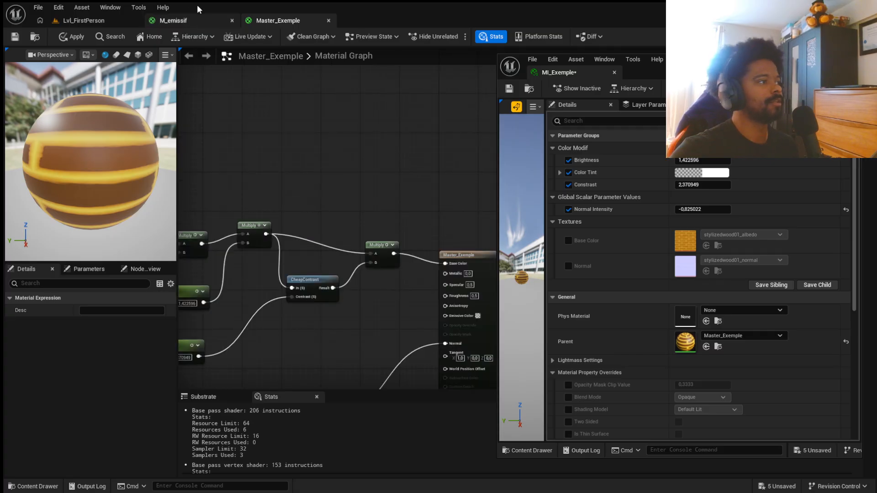
left_click(188, 18)
left_click(105, 23)
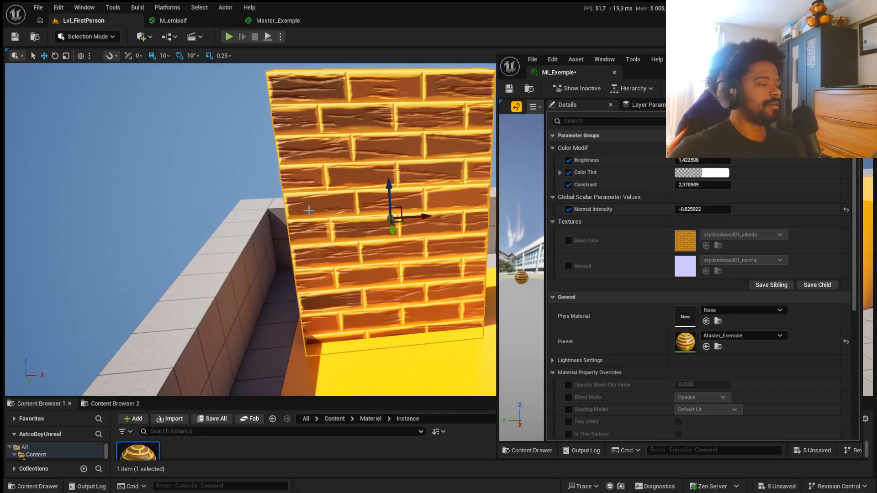